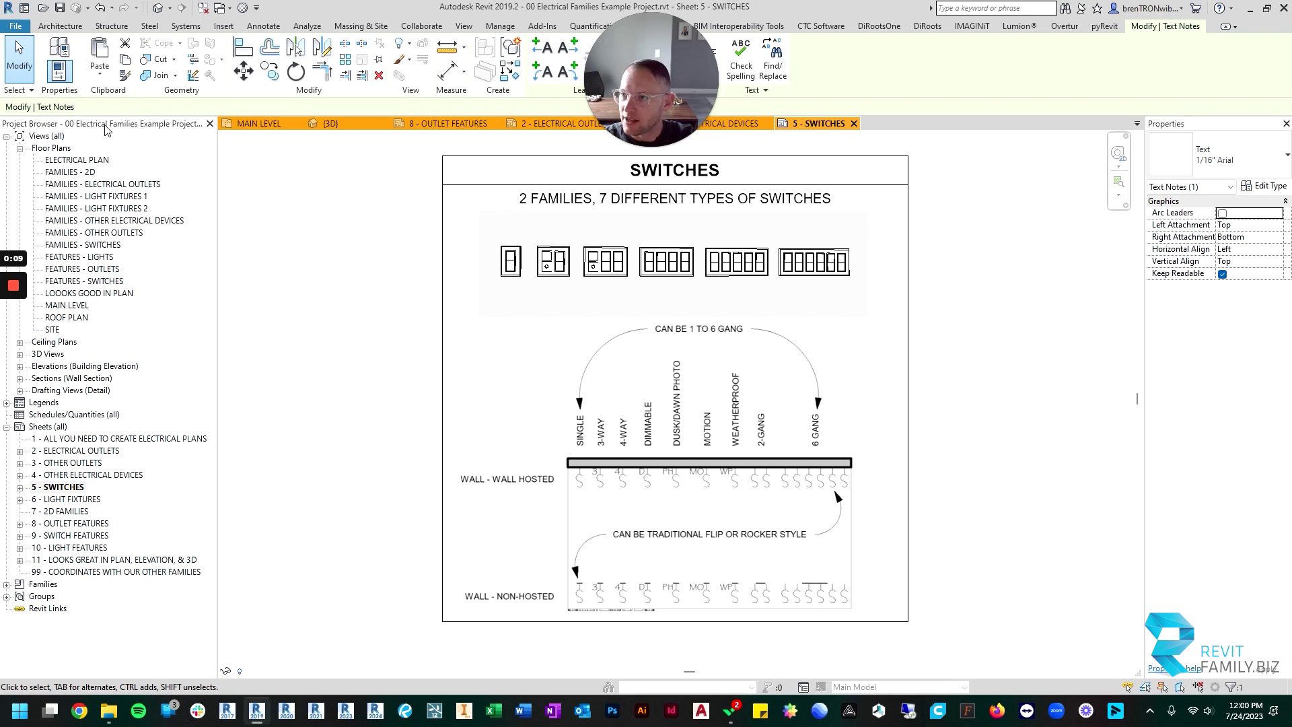
Open the MAIN LEVEL floor plan and zoom around it.
left_click(269, 126)
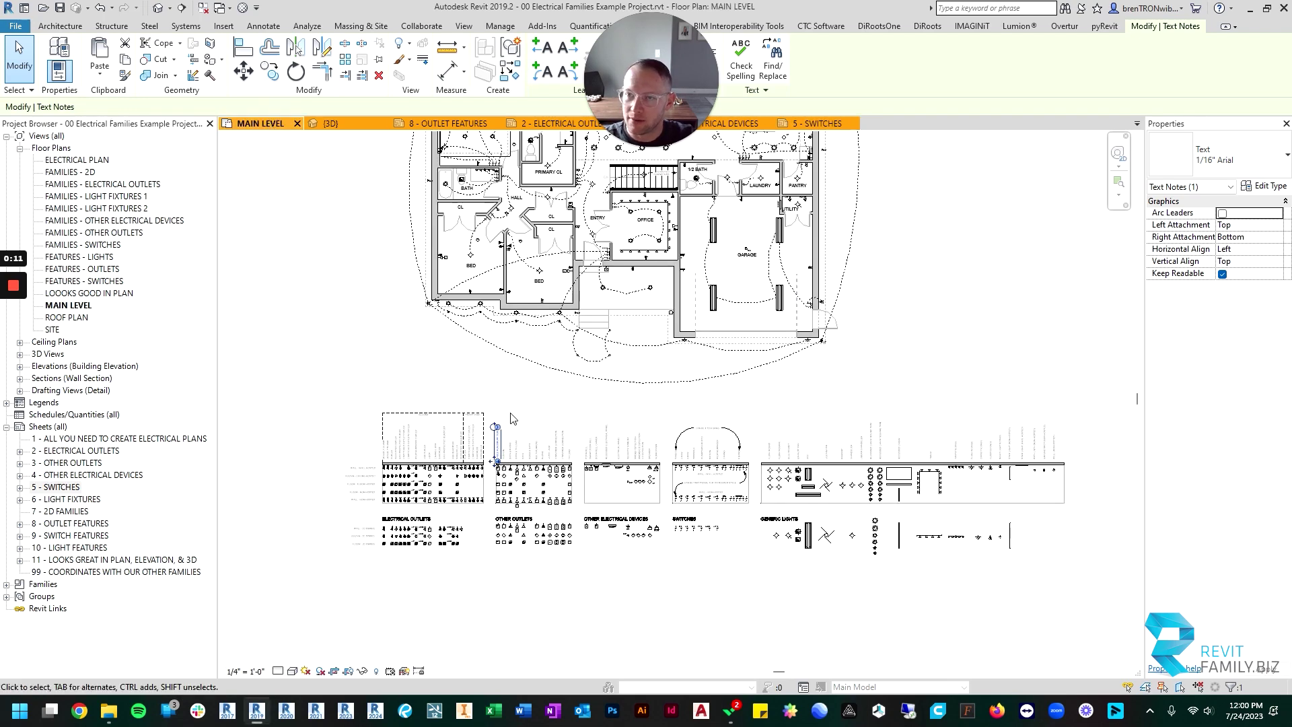
scroll(684, 488, "up", 3)
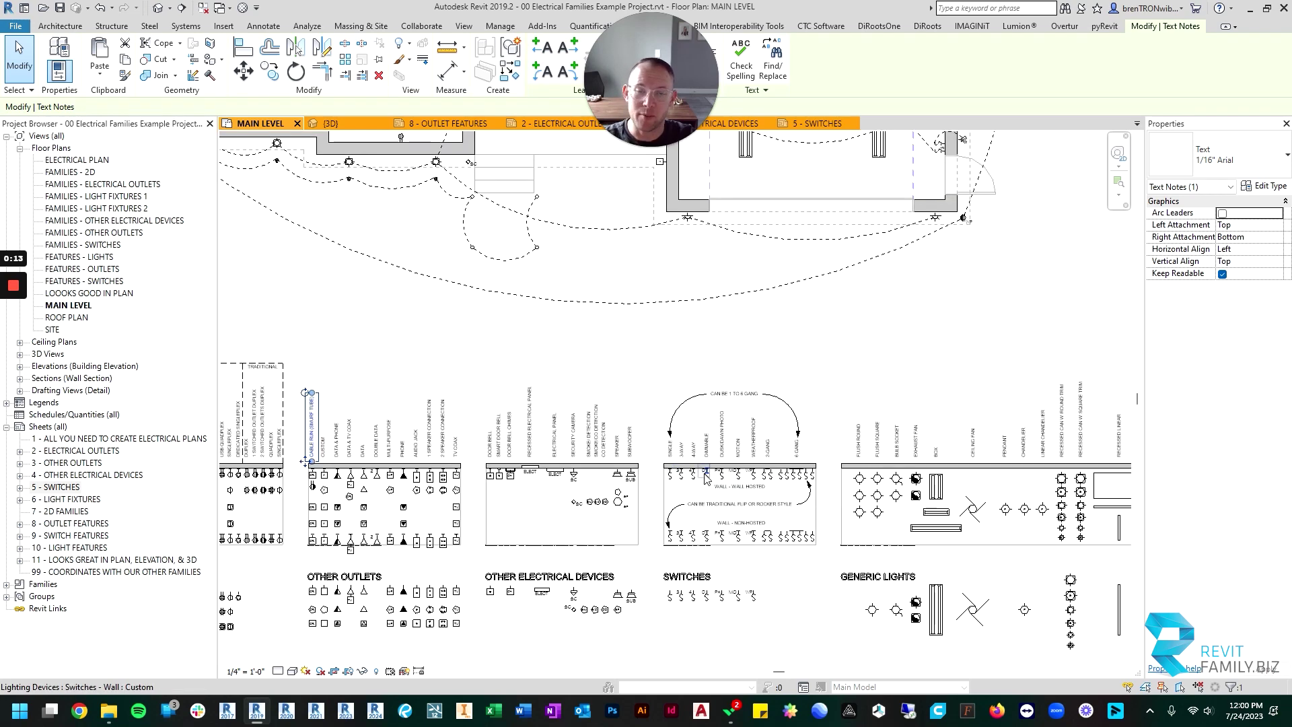
scroll(750, 487, "up", 5)
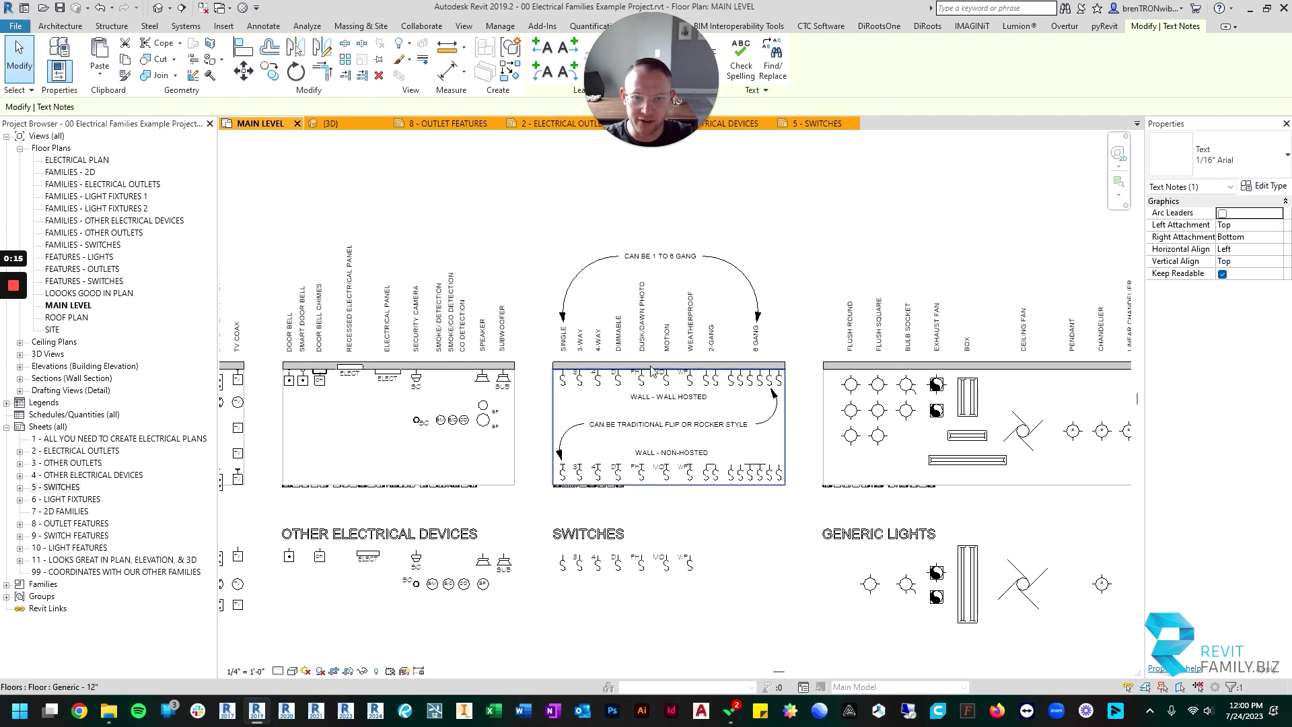
scroll(656, 365, "down", 2)
scroll(594, 552, "up", 3)
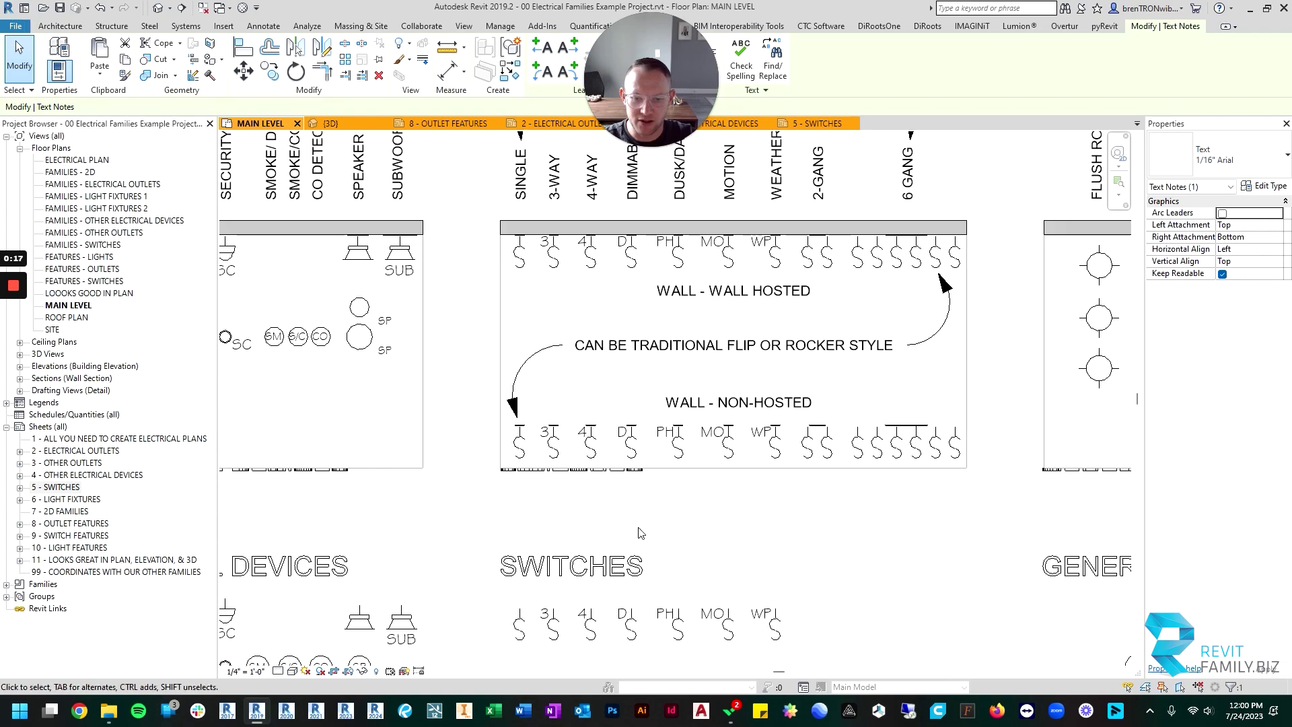
scroll(642, 530, "down", 4)
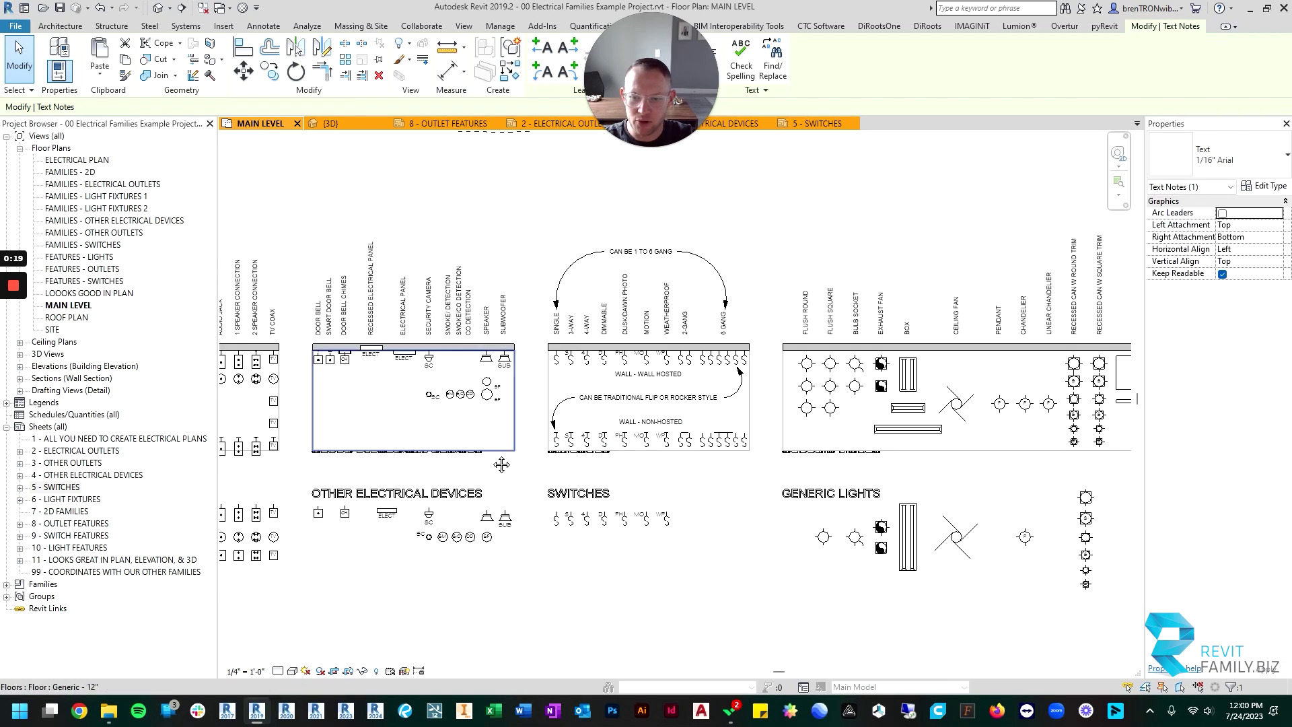
Pan and zoom until the whole SWITCHES legend fills the view.
middle_click_drag(512, 462, 848, 436)
scroll(1009, 403, "up", 3)
middle_click_drag(962, 168, 658, 291)
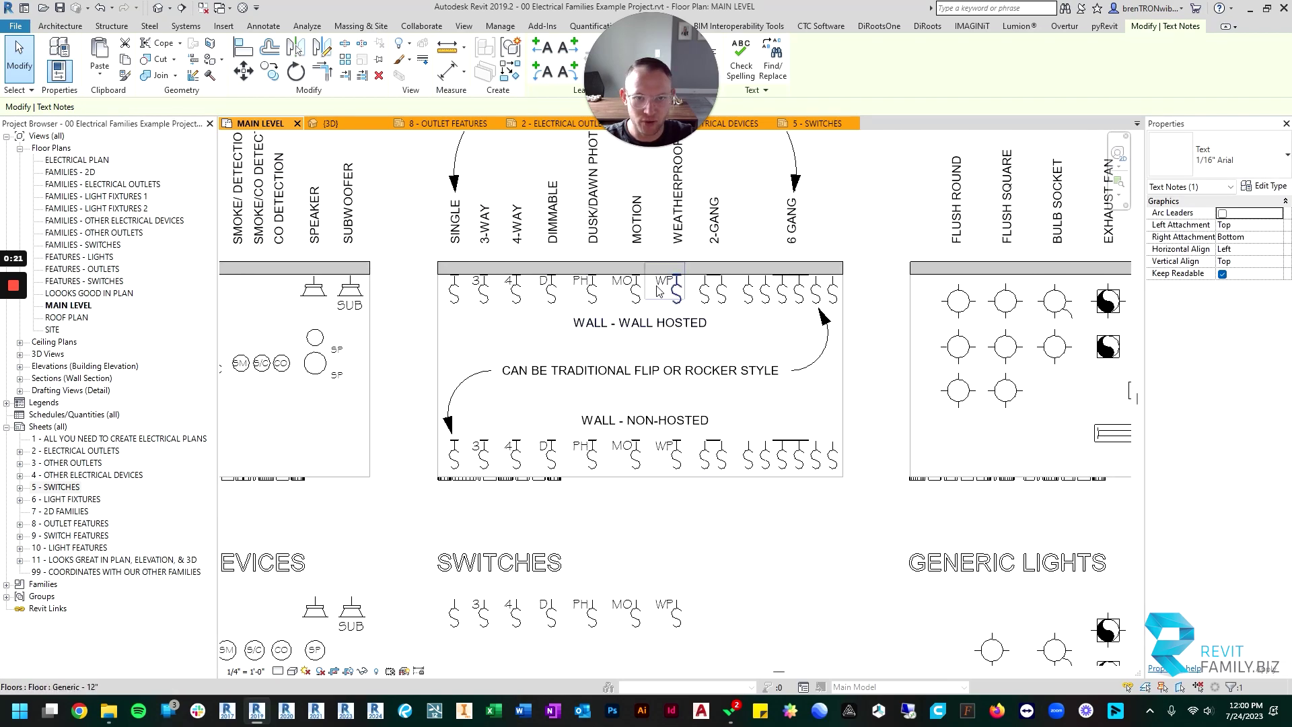
middle_click_drag(532, 635, 567, 522)
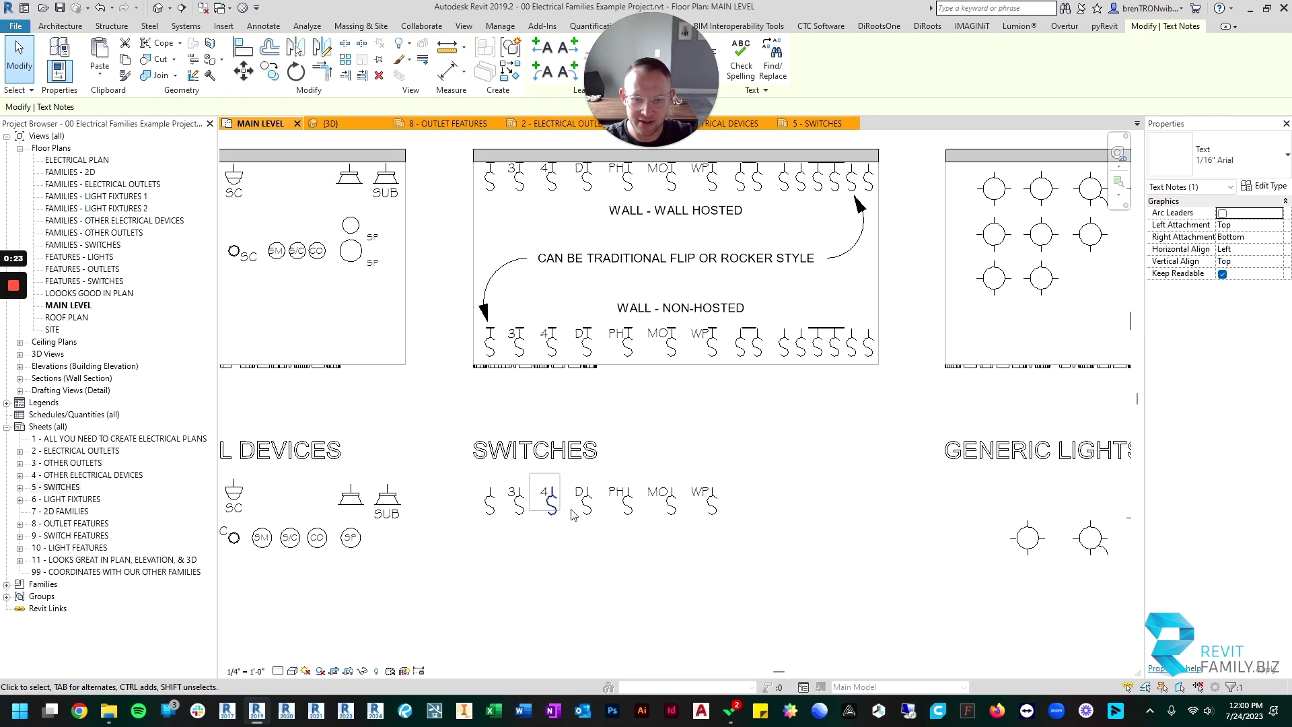
middle_click_drag(615, 215, 598, 335)
scroll(639, 279, "up", 2)
middle_click_drag(639, 279, 645, 326)
scroll(645, 326, "down", 3)
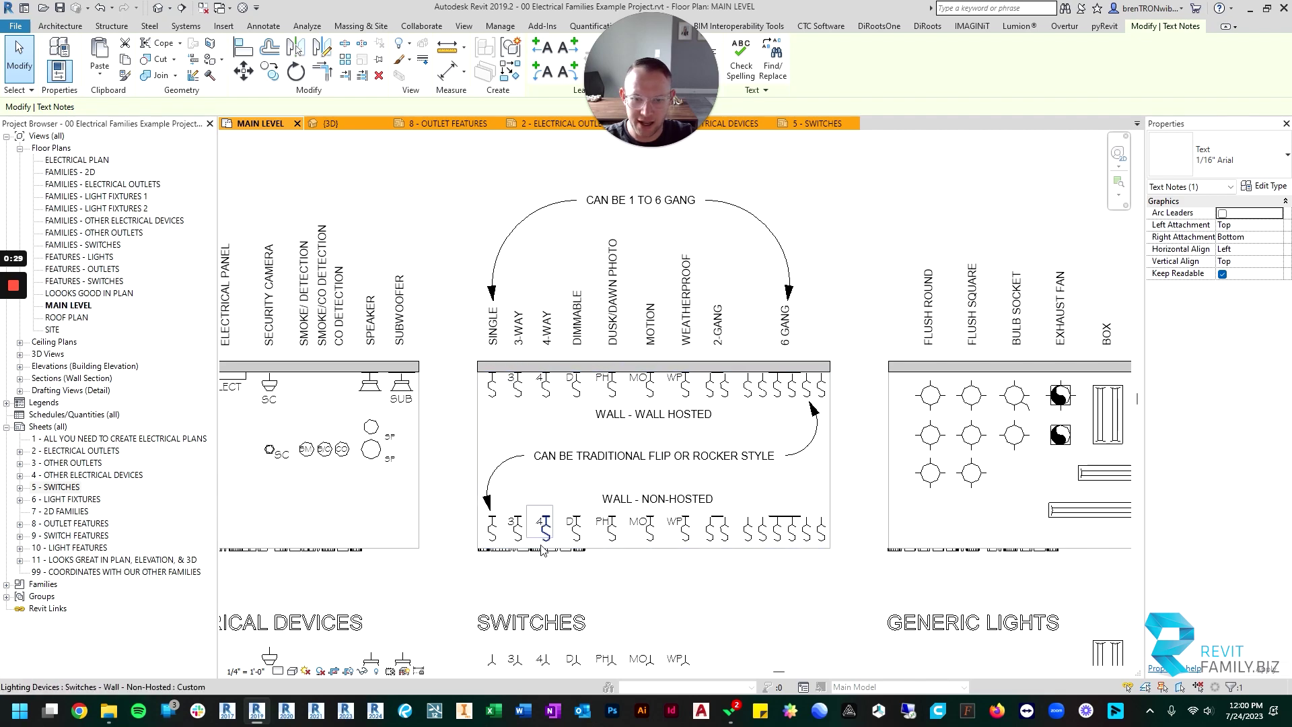
scroll(542, 550, "up", 2)
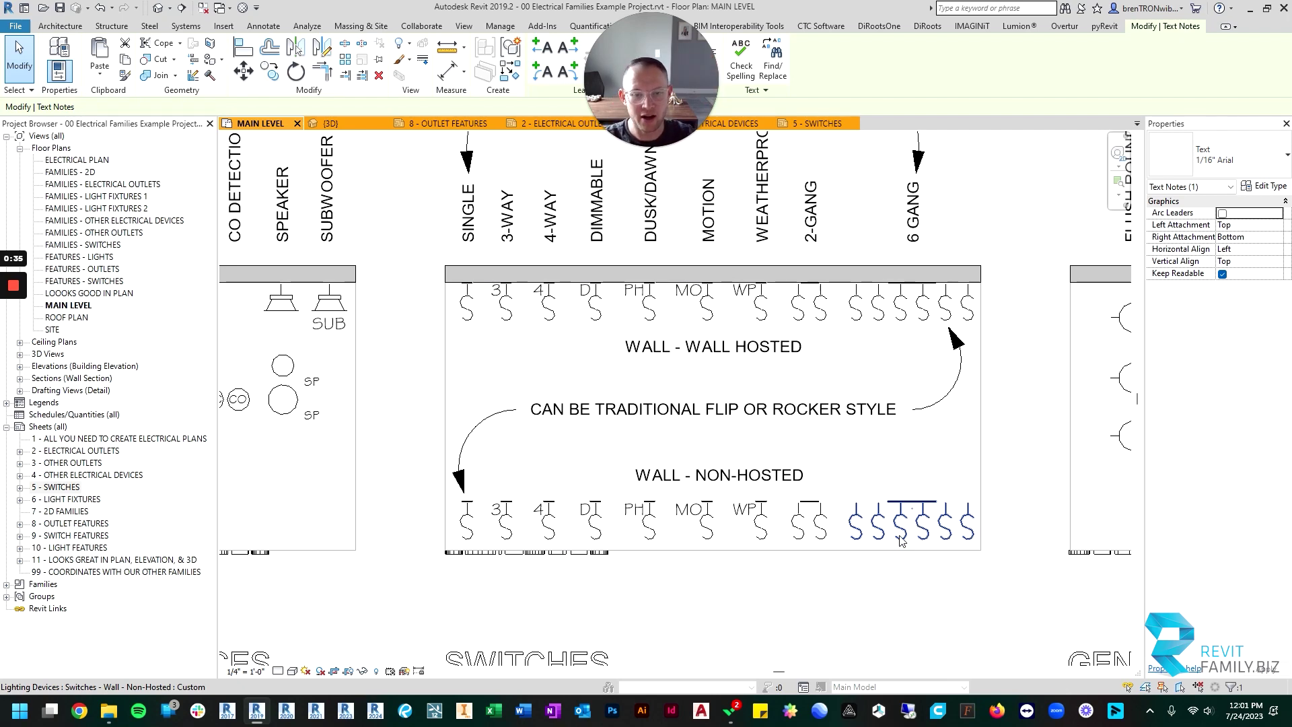
scroll(637, 514, "down", 1)
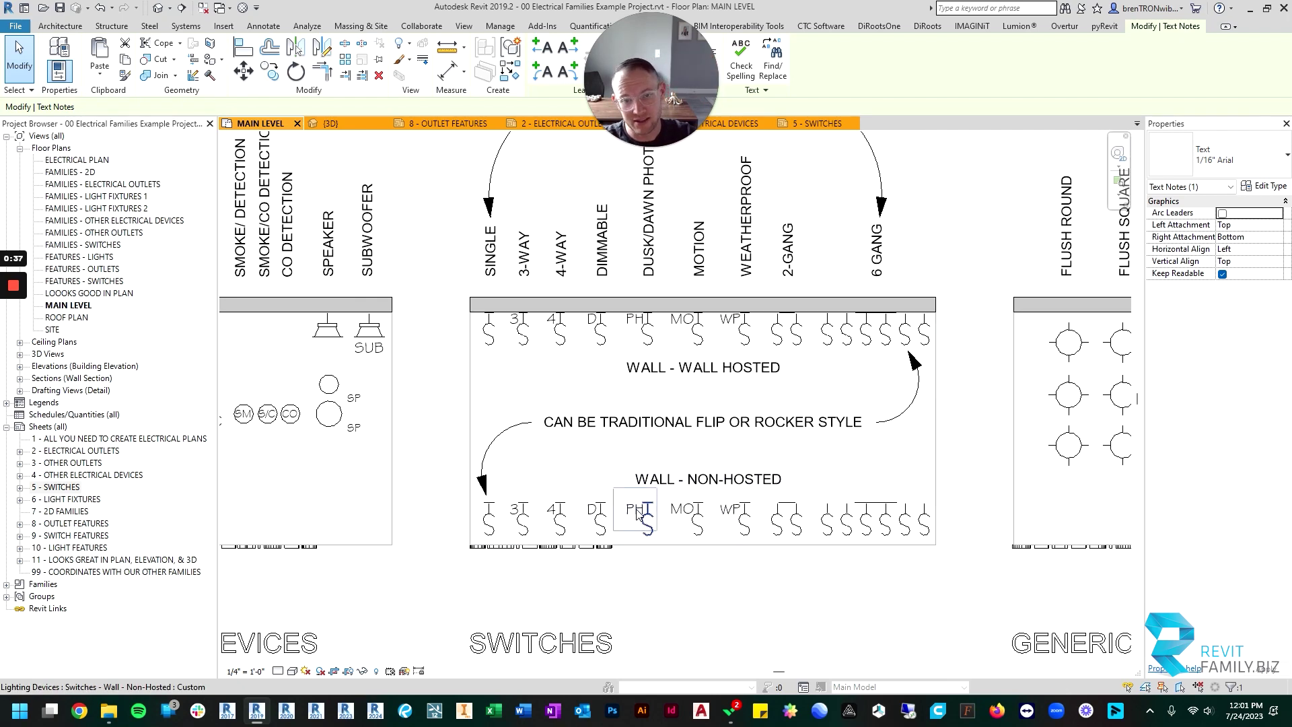
scroll(638, 515, "down", 1)
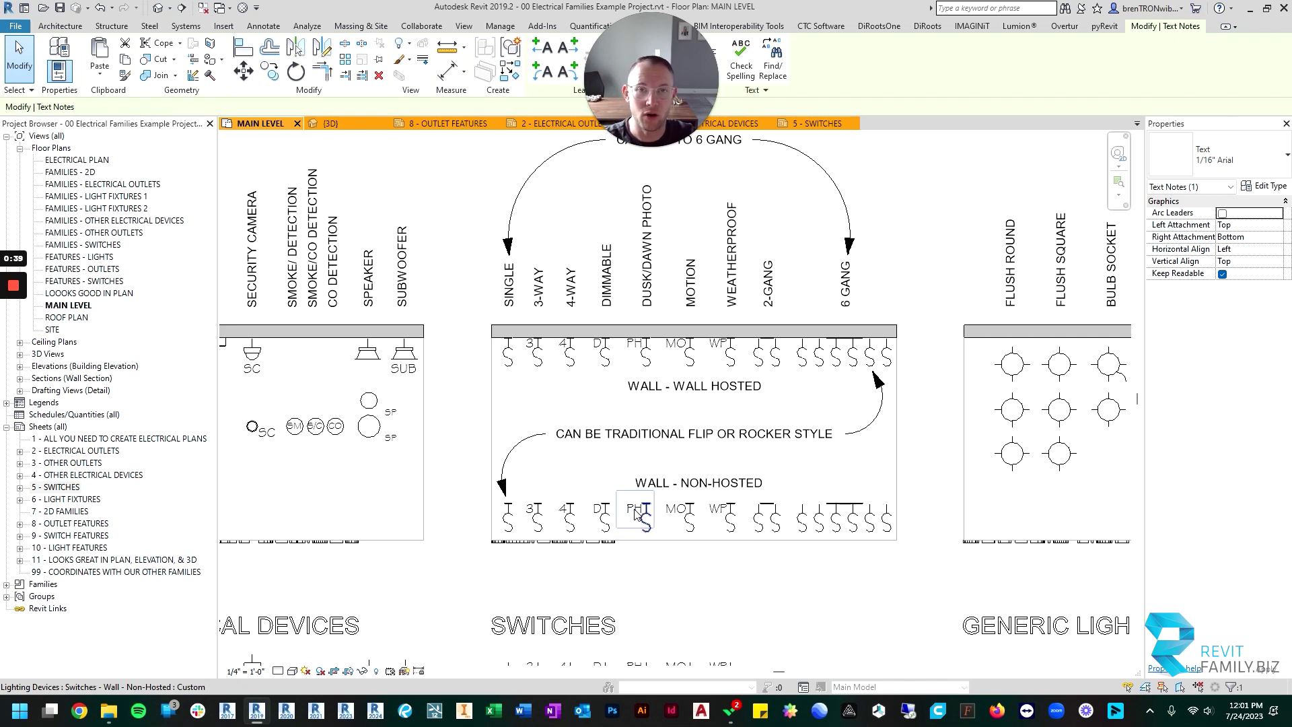
middle_click_drag(681, 520, 738, 510)
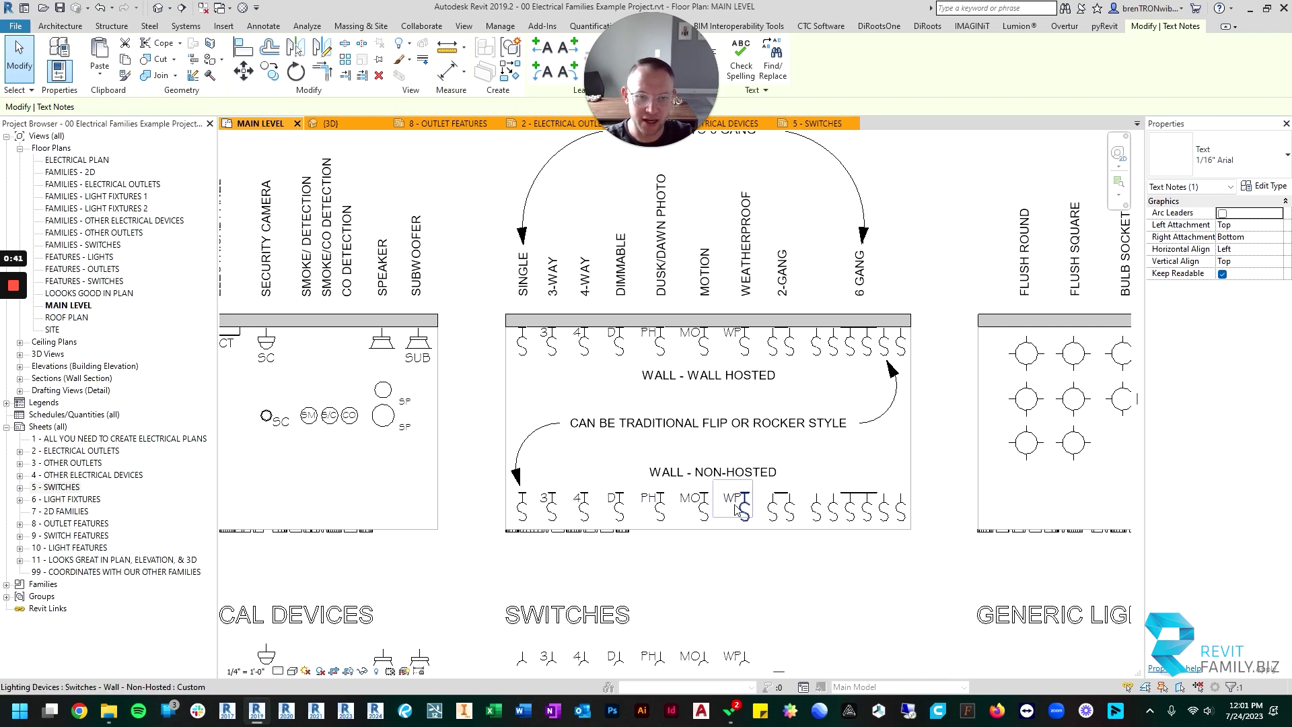
scroll(672, 503, "down", 1)
scroll(684, 427, "up", 2)
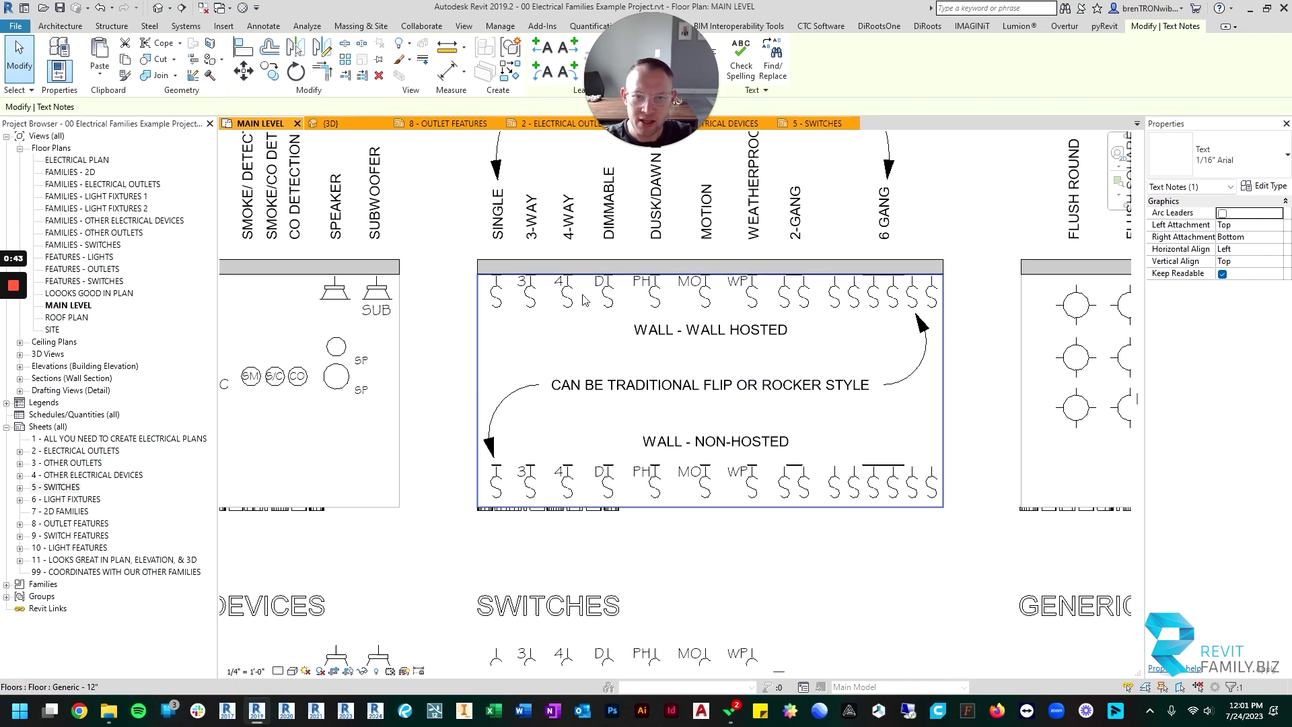
Inspect the wall-hosted 4-way switch and the non-hosted motion switch, then clear the selection.
left_click(567, 304)
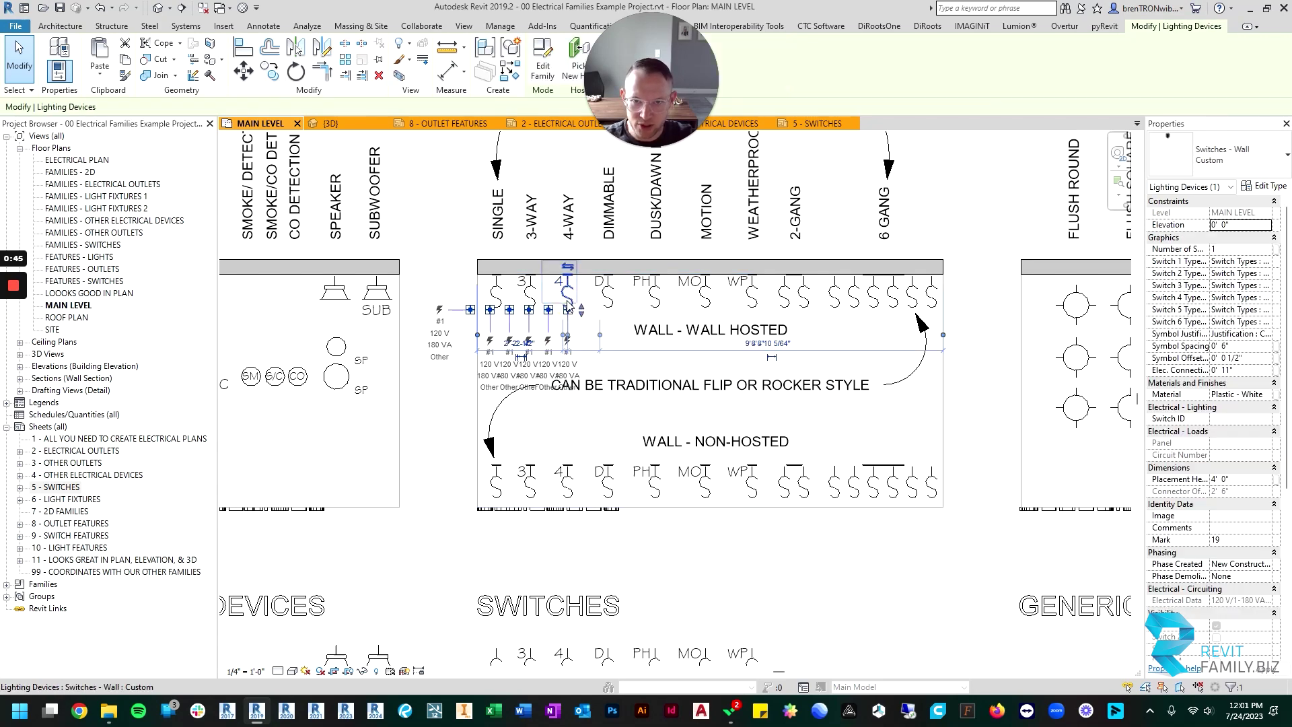
left_click(705, 483)
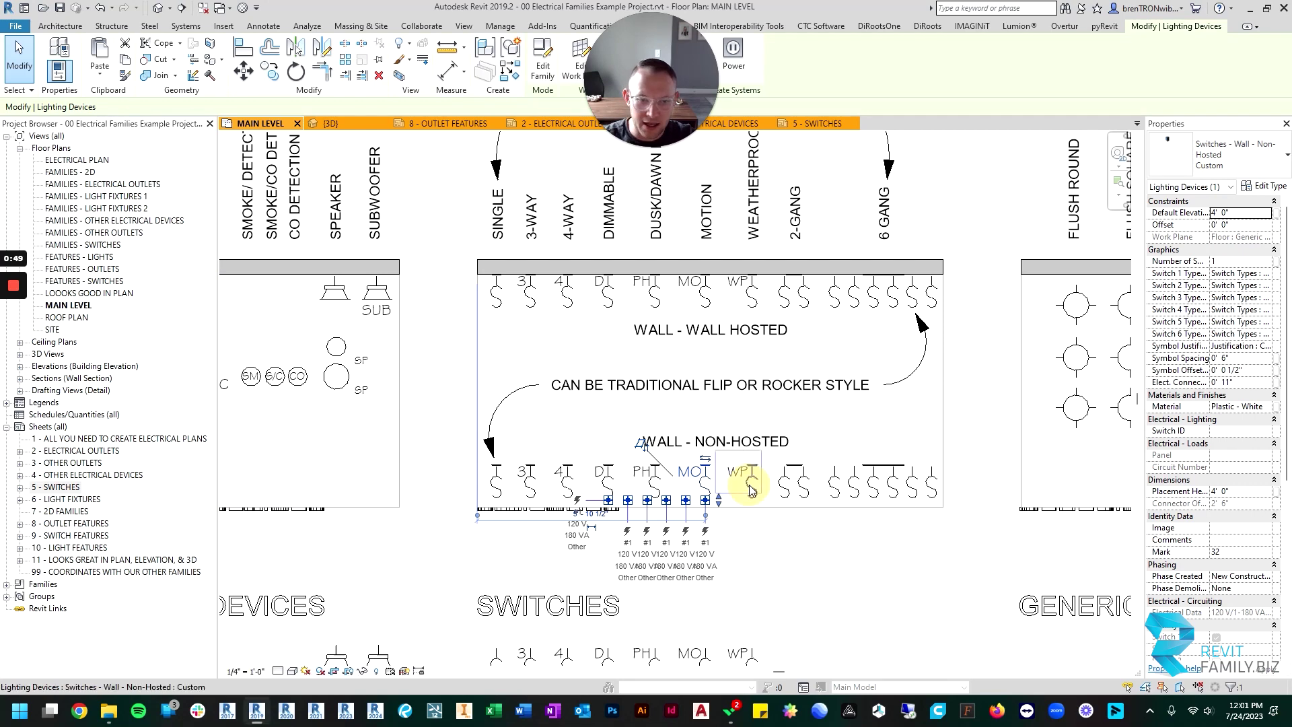
key("Escape")
scroll(666, 377, "down", 2)
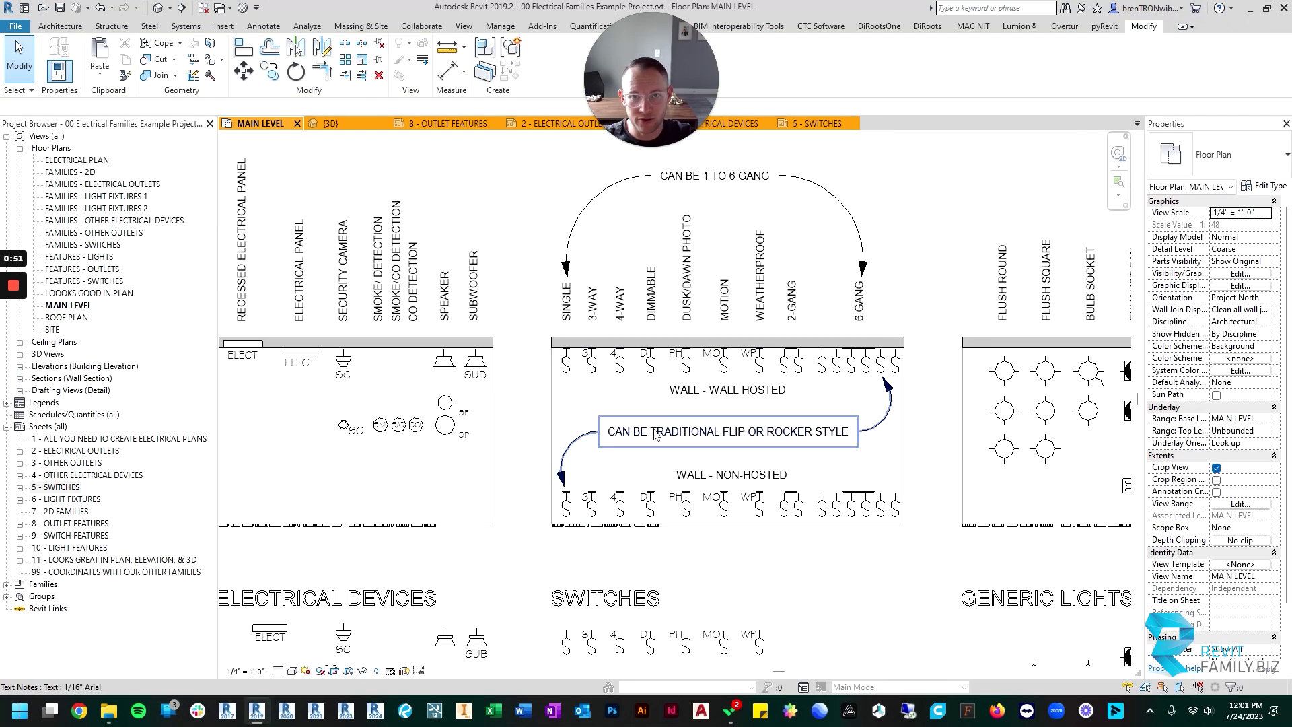
In the default 3D view, navigate to the wall switch plates and select the two-gang plate.
key("d")
scroll(686, 428, "down", 2)
scroll(794, 302, "up", 4)
middle_click_drag(794, 302, 525, 424)
scroll(807, 431, "up", 2)
scroll(726, 448, "up", 4)
scroll(871, 542, "down", 5)
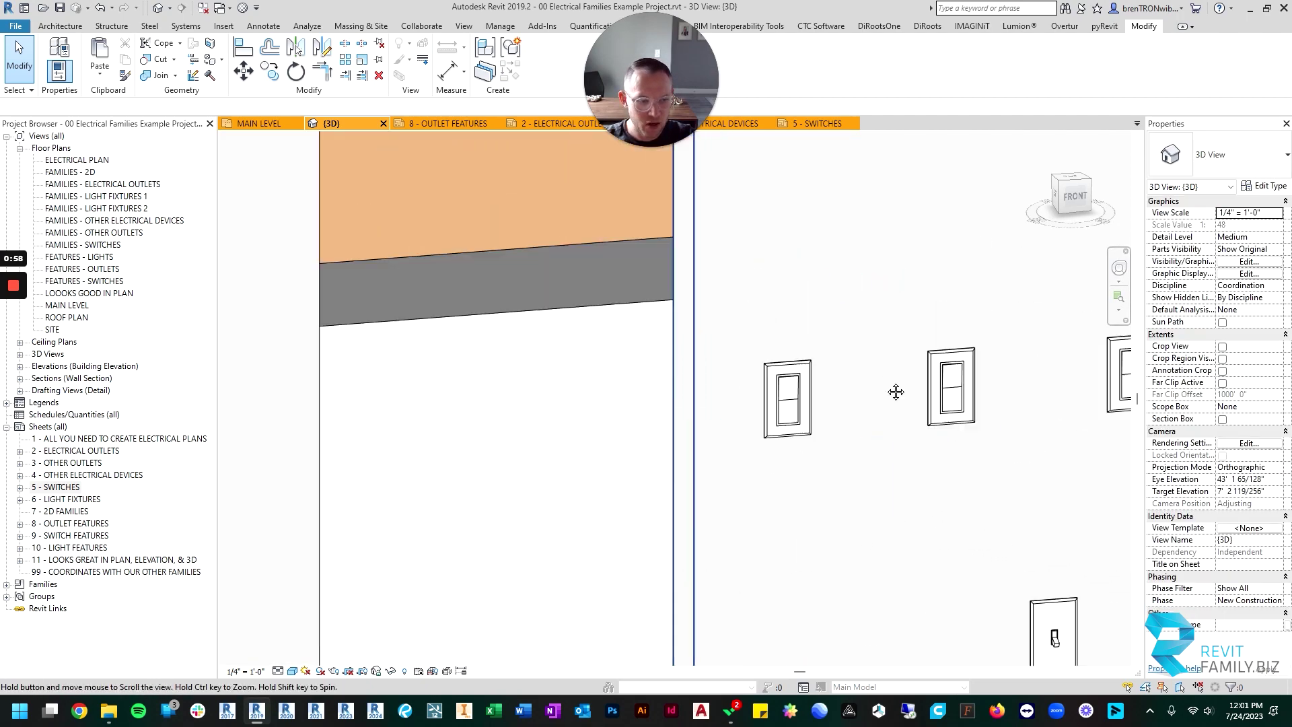
middle_click_drag(788, 291, 690, 463)
scroll(829, 472, "down", 4)
scroll(608, 471, "up", 3)
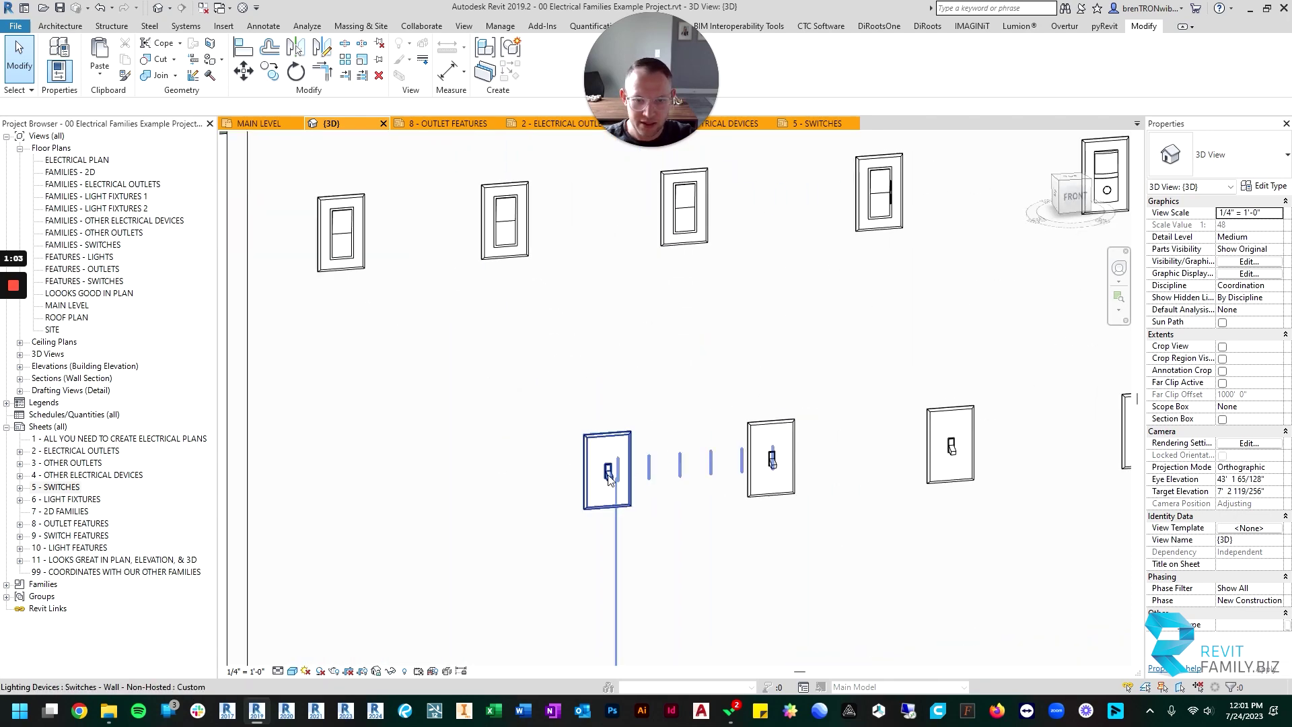
scroll(343, 226, "down", 5)
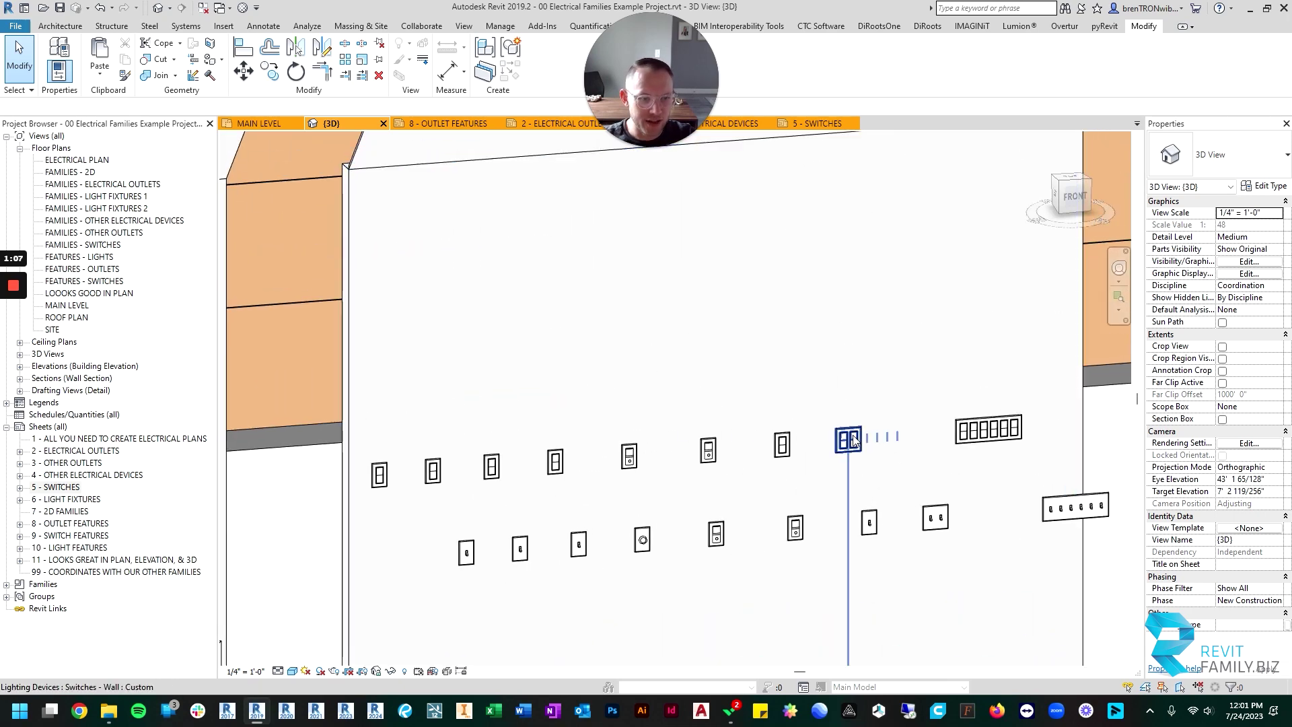
left_click(852, 439)
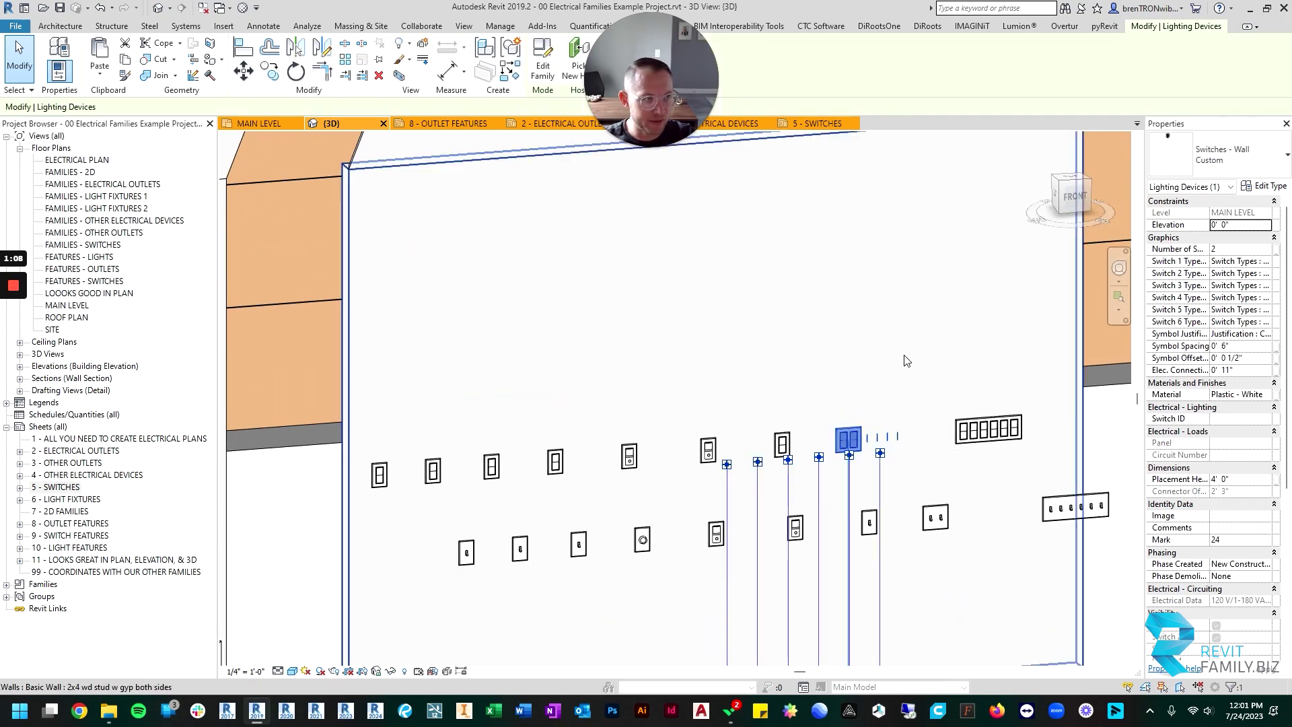
Set the Custom wall switch type's Switch Style to Switch Styles : Toggle in Type Properties.
left_click(1269, 188)
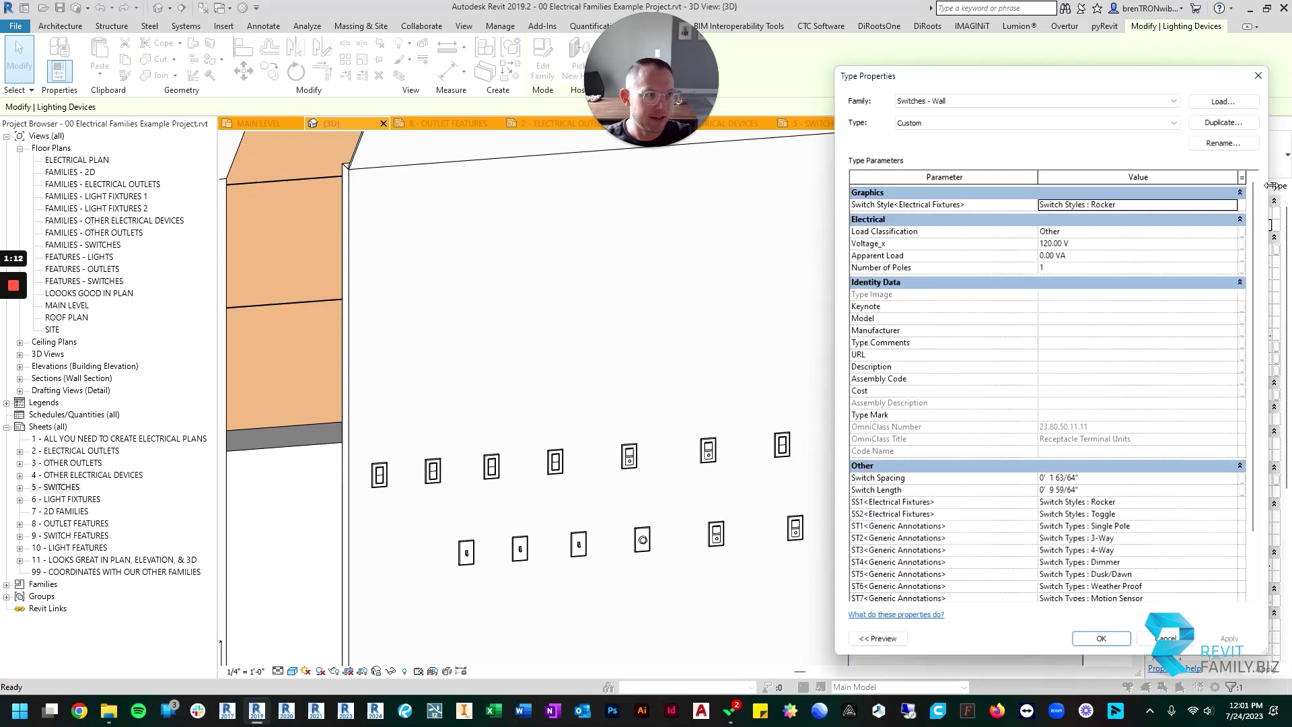
left_click(1232, 204)
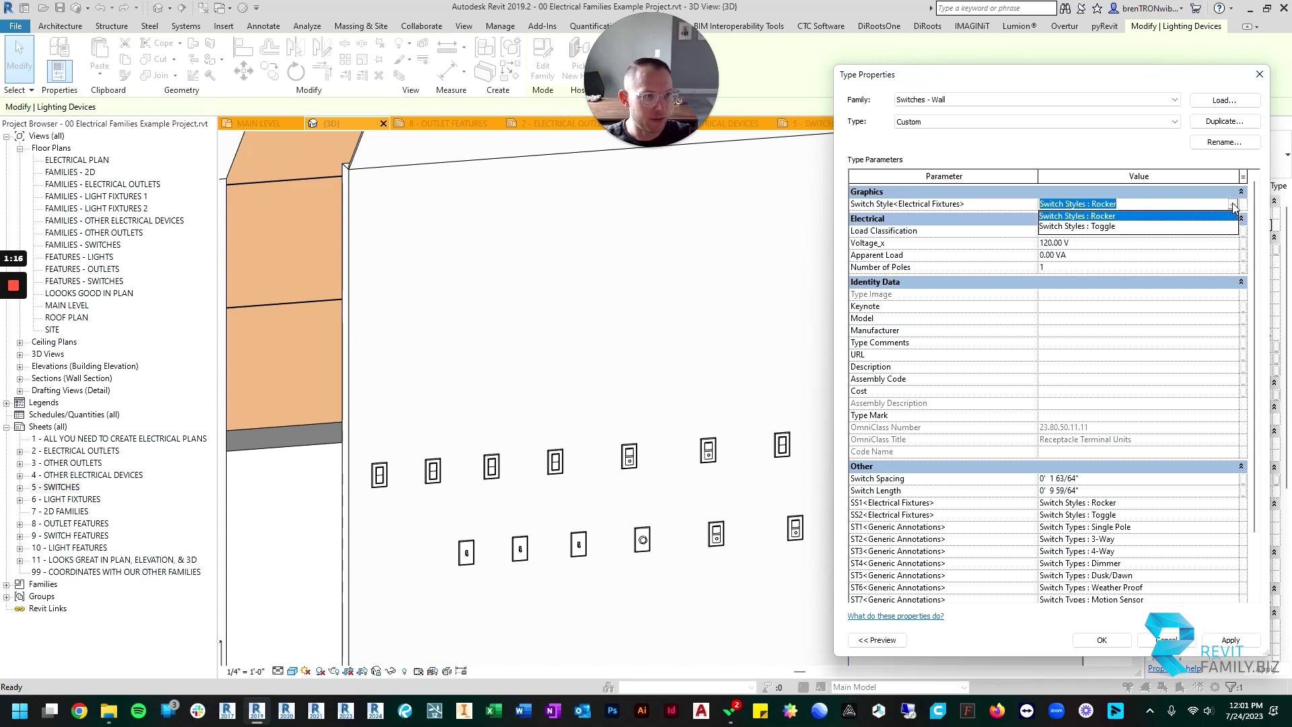
left_click(1101, 226)
left_click(1102, 640)
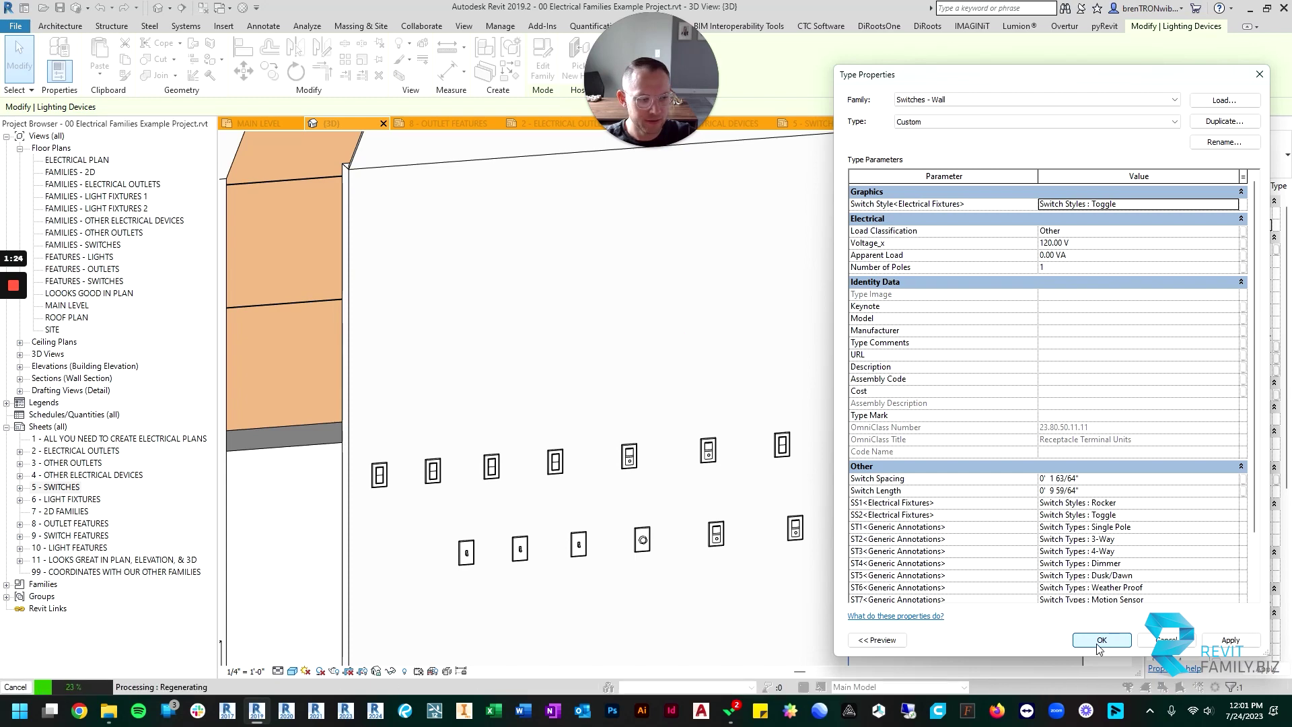
mouse_move(4, 311)
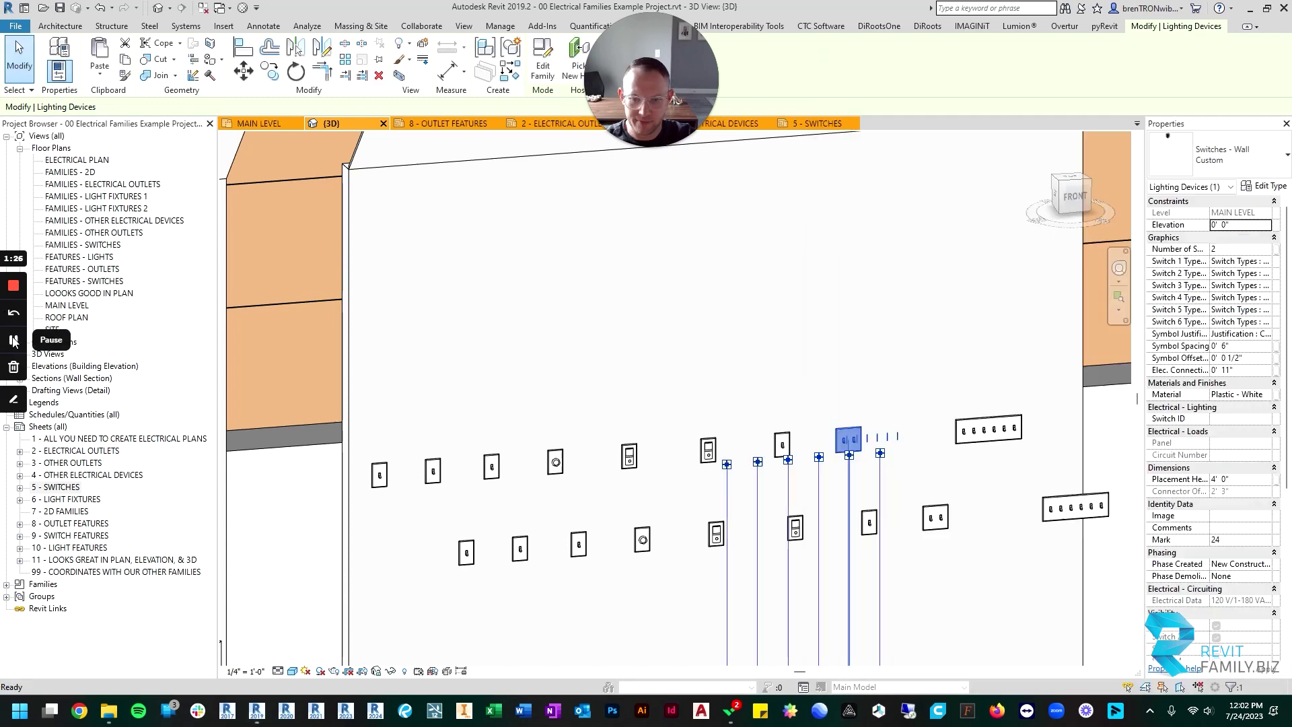
scroll(380, 470, "up", 5)
scroll(380, 469, "up", 2)
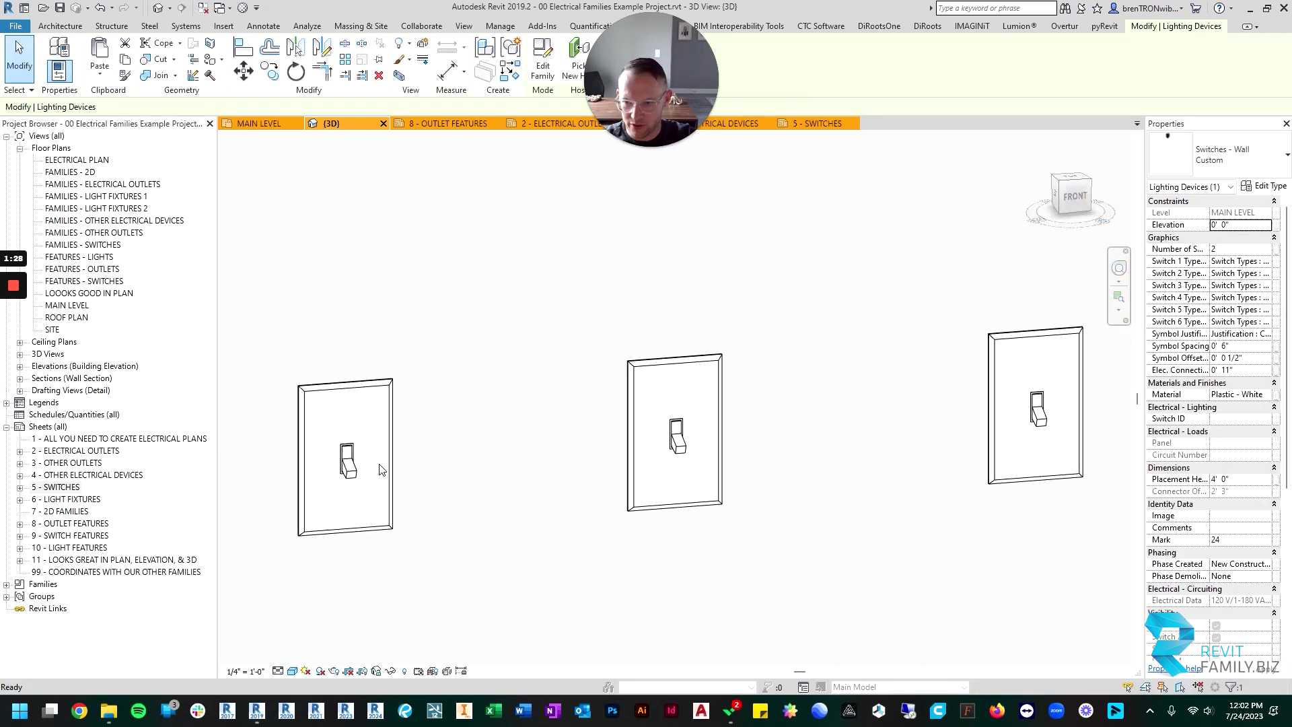
scroll(349, 472, "down", 4)
scroll(894, 496, "up", 3)
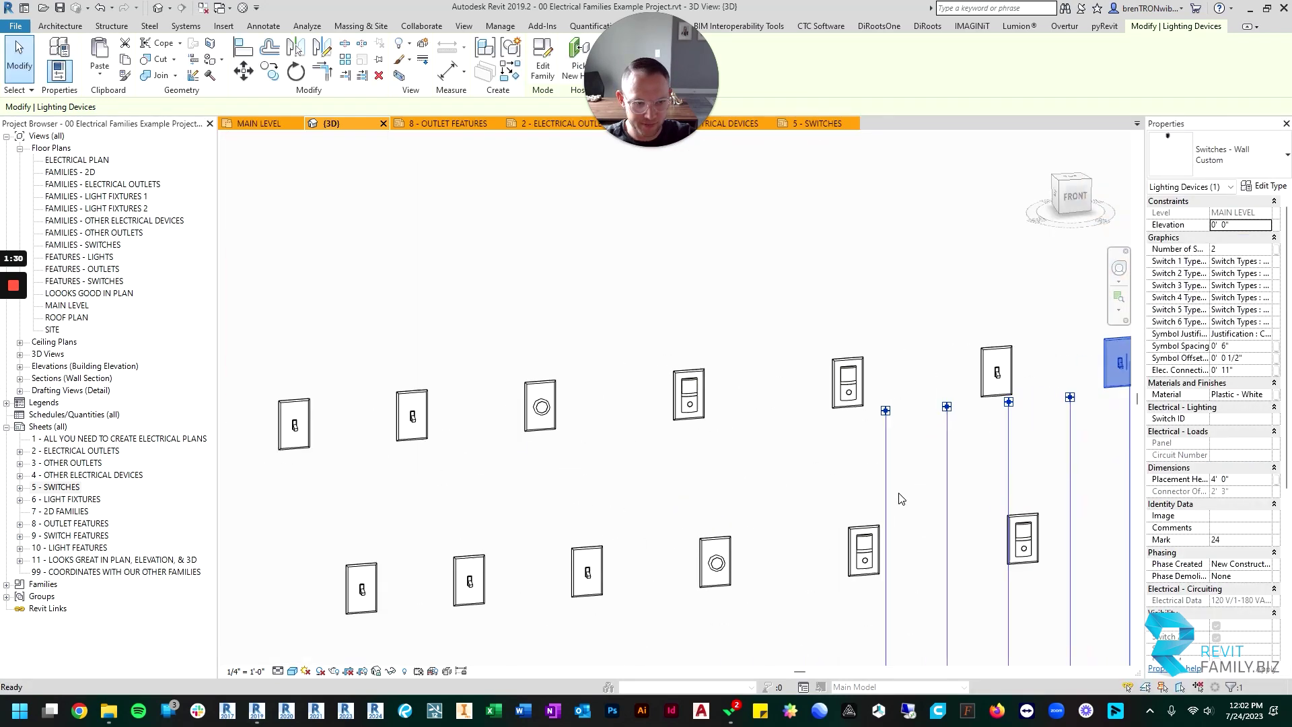
scroll(689, 490, "down", 3)
scroll(484, 340, "down", 2)
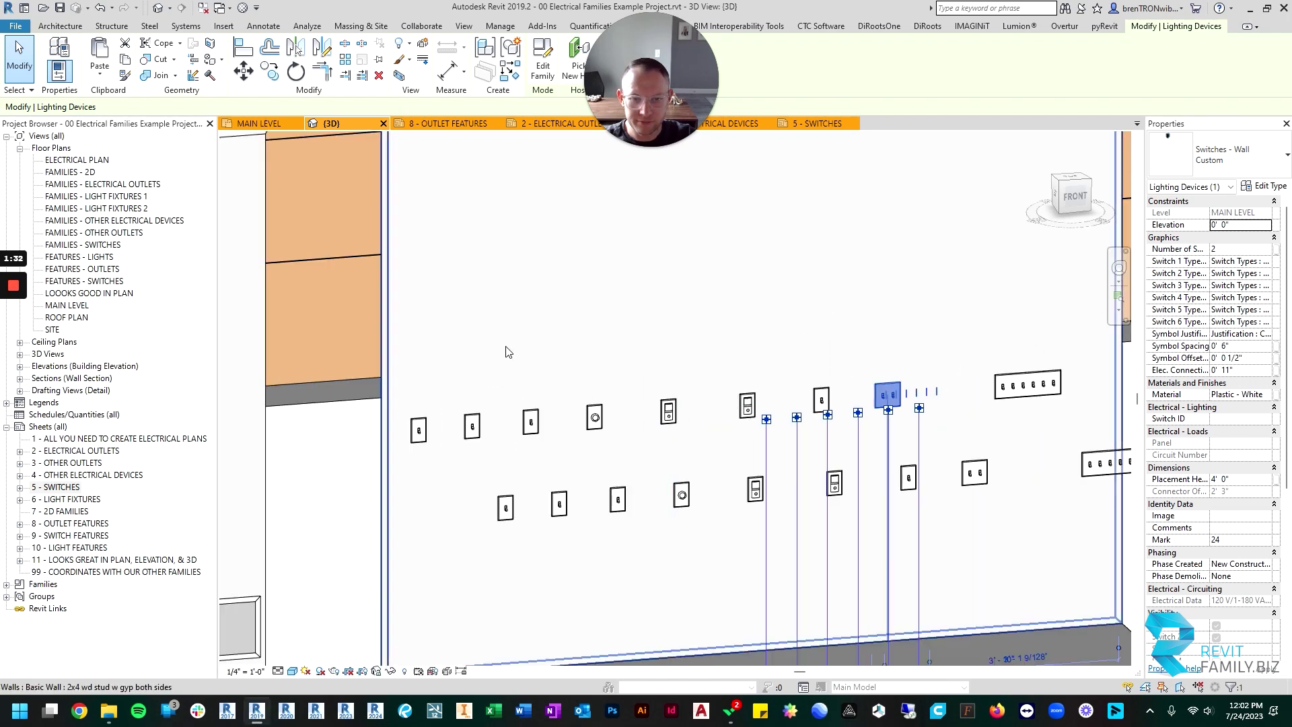
key("Escape")
left_click(284, 122)
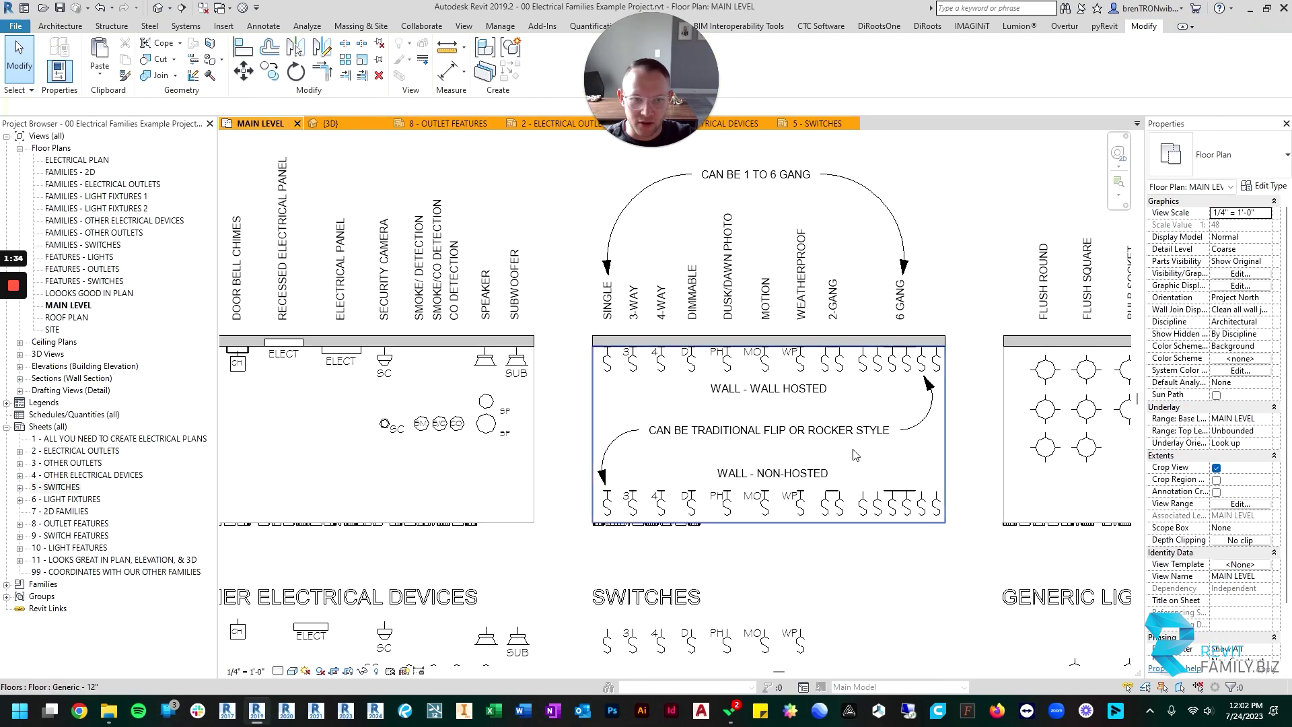
scroll(738, 464, "up", 4)
scroll(737, 464, "down", 4)
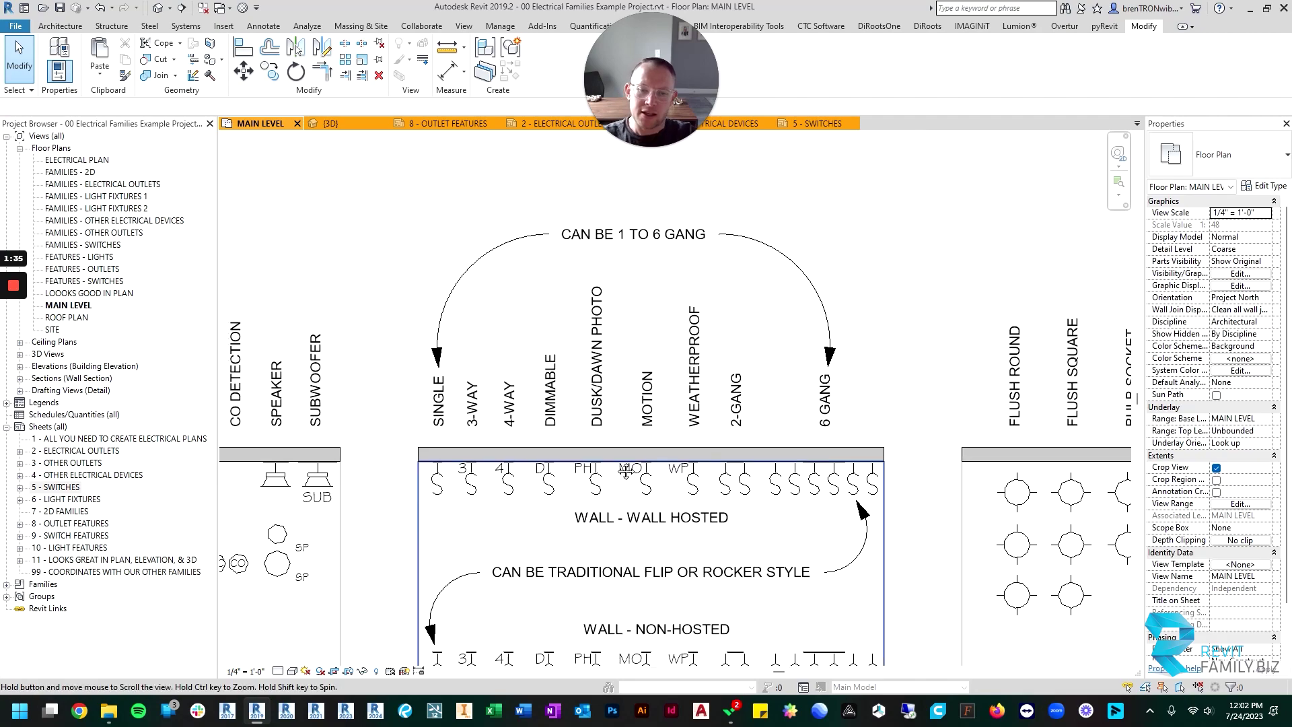
scroll(479, 440, "down", 5)
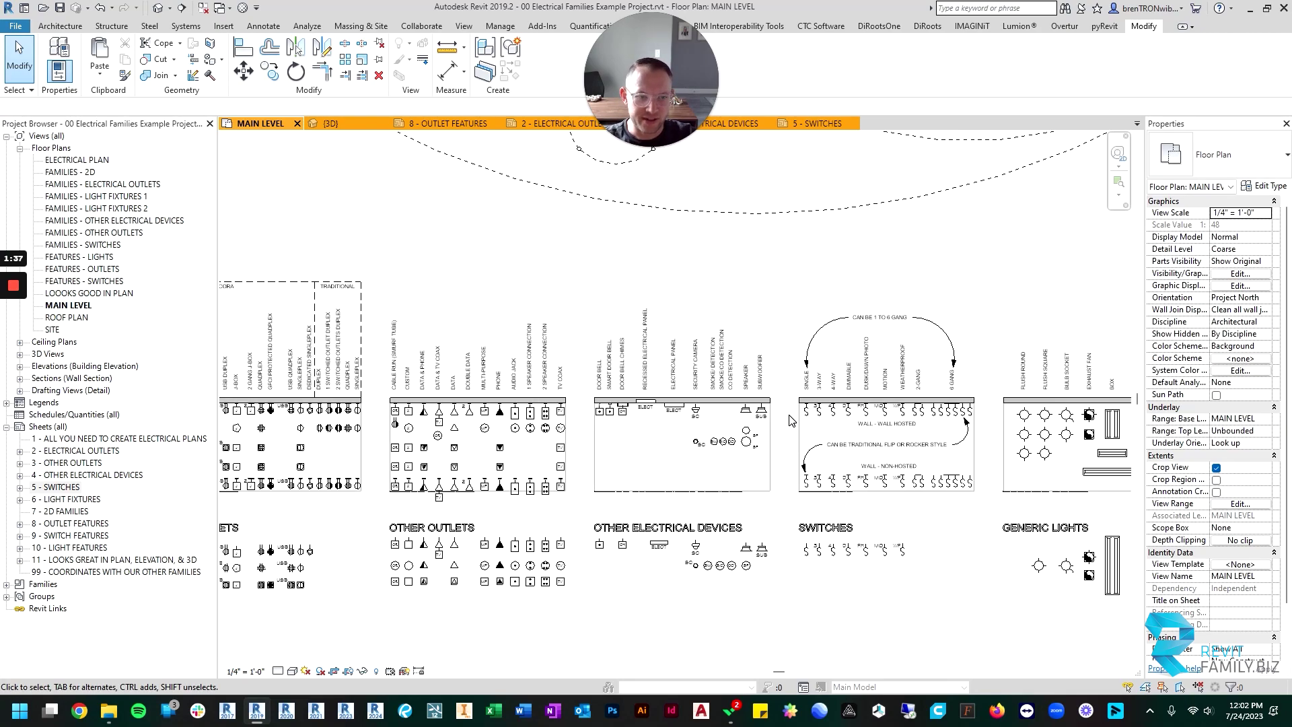
scroll(575, 416, "up", 5)
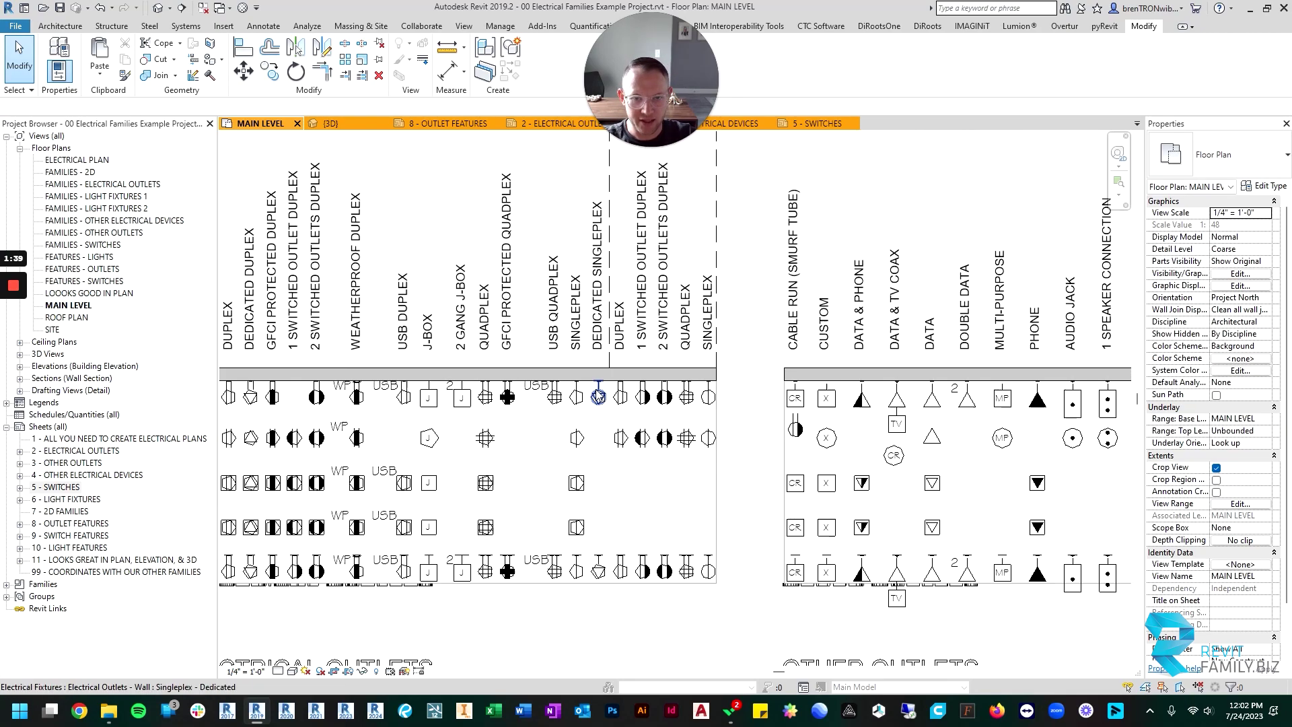
left_click(598, 395)
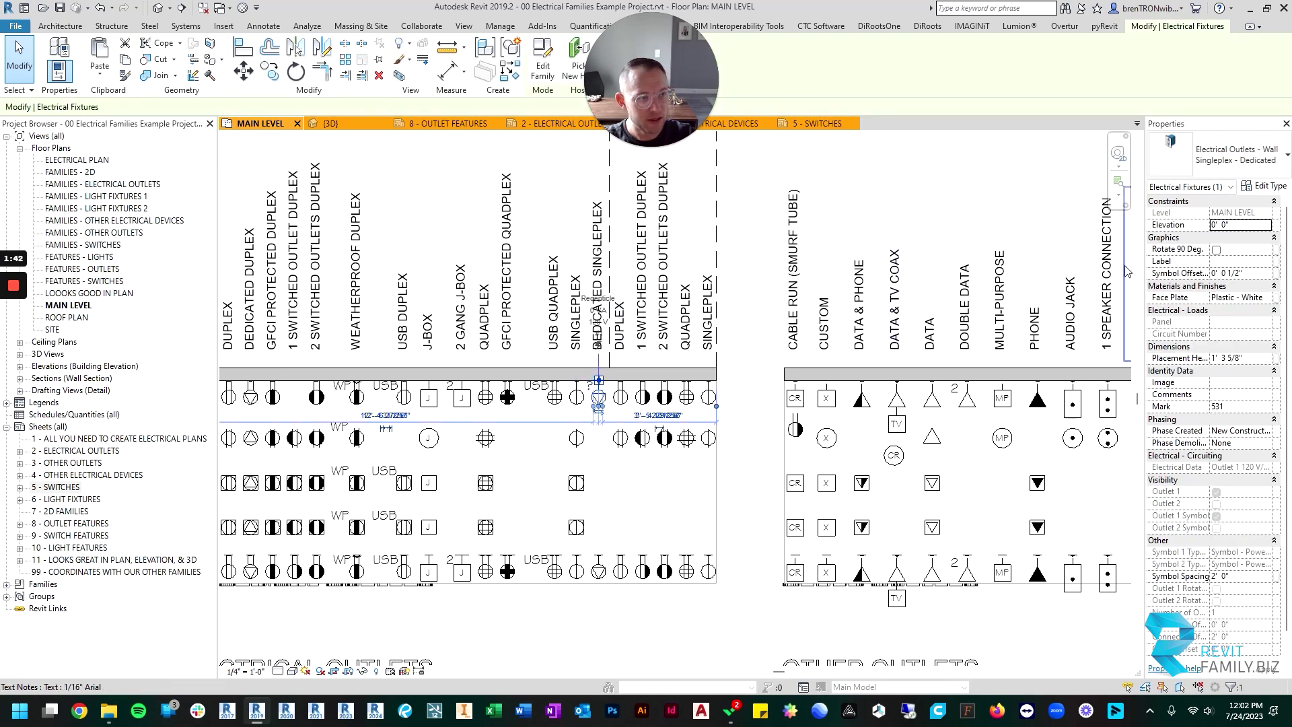
middle_click_drag(363, 396, 675, 397)
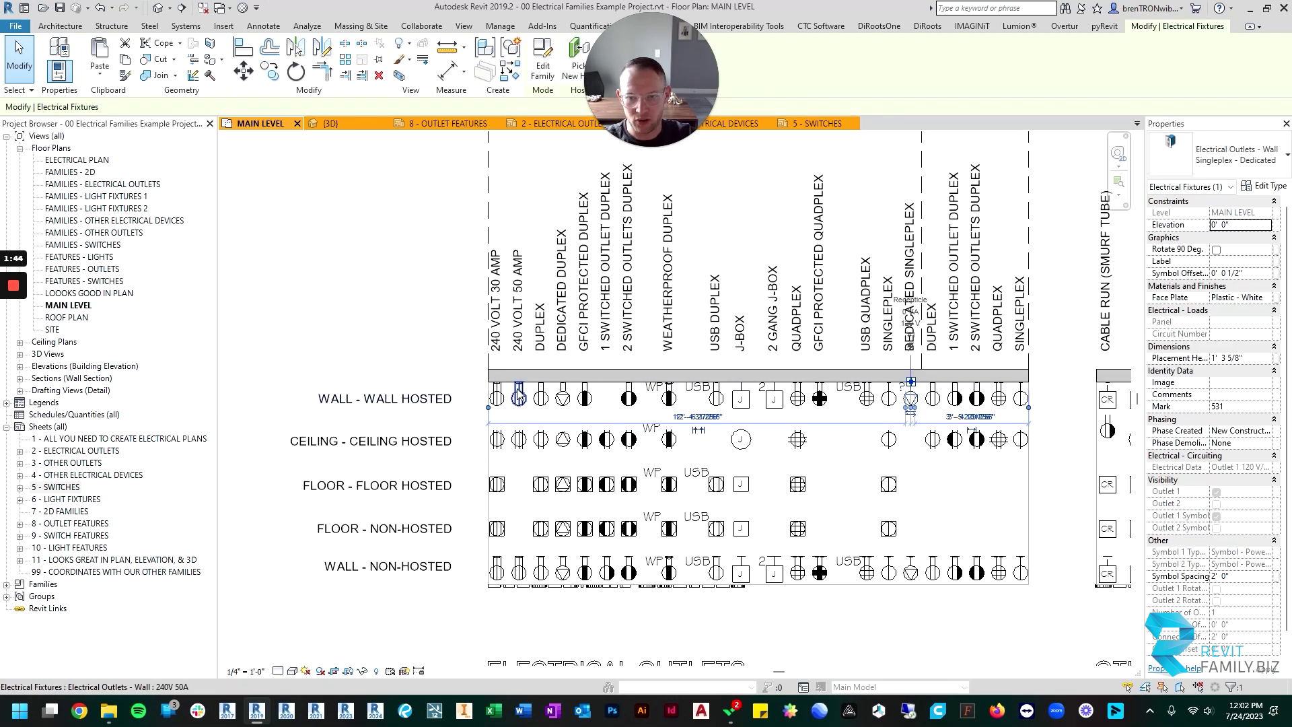
left_click(519, 398)
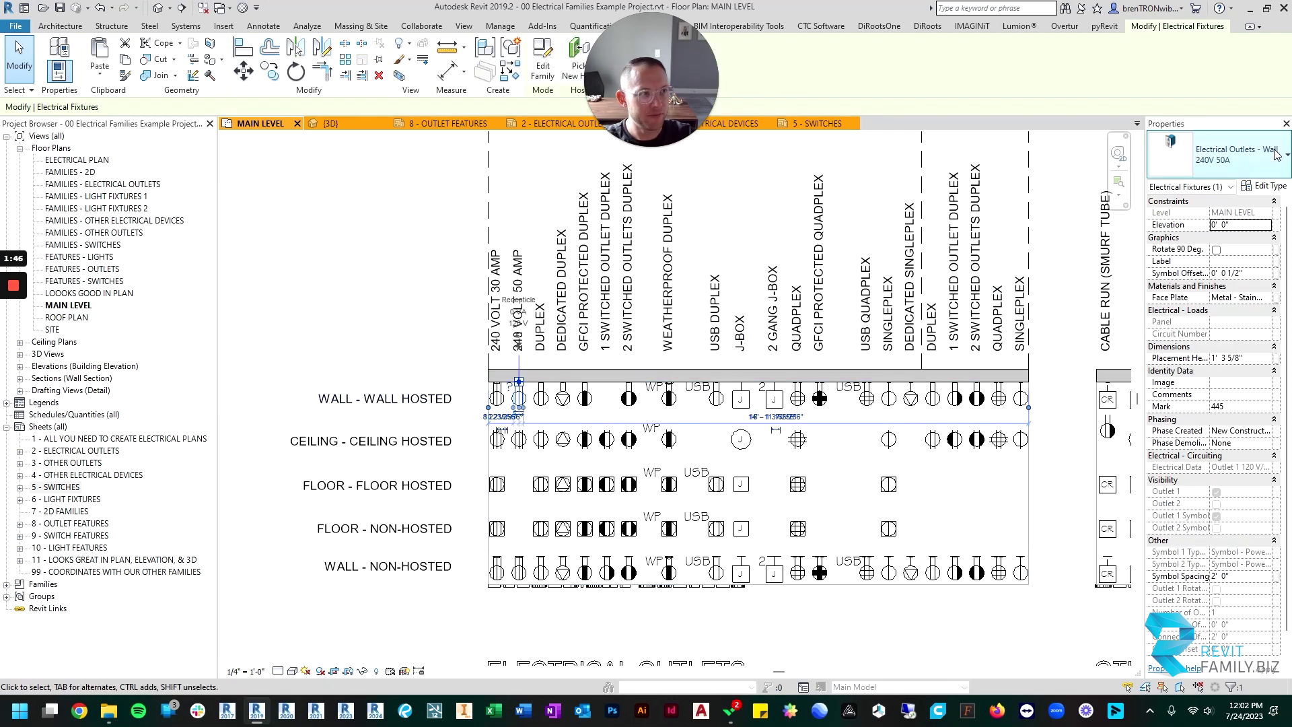
left_click(1241, 153)
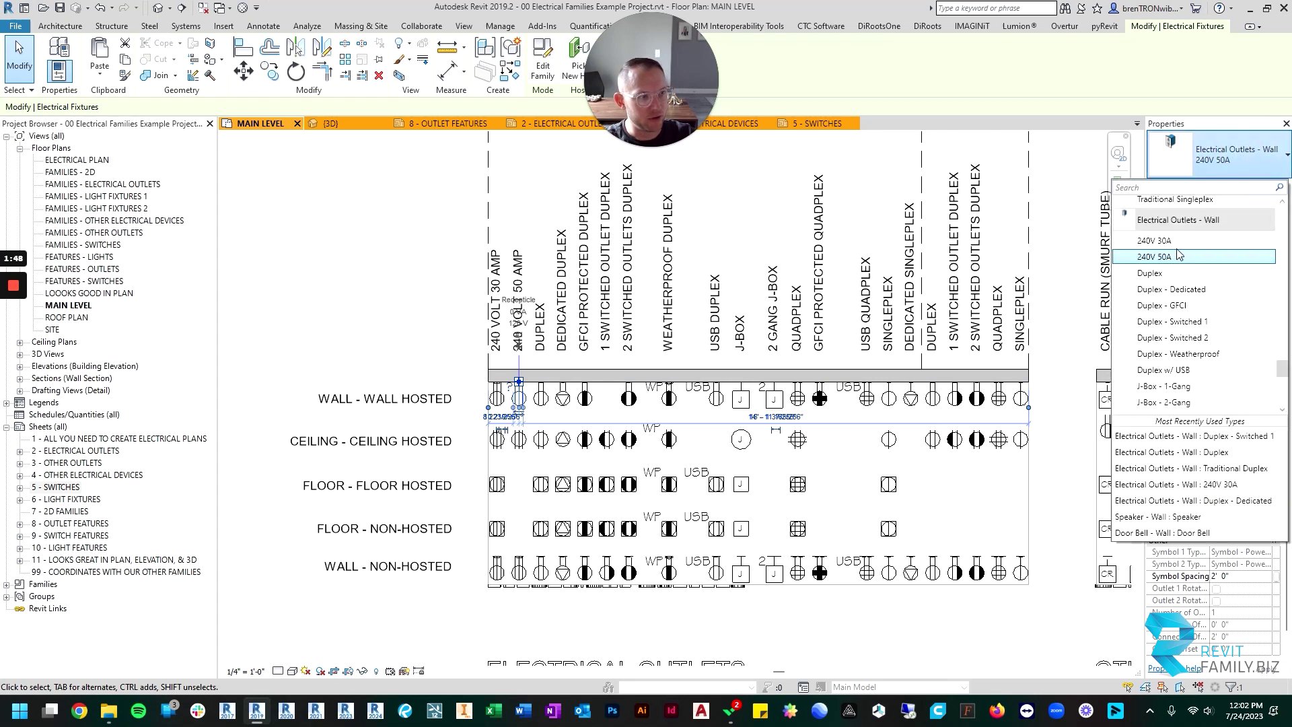
scroll(1161, 348, "down", 3)
scroll(1160, 348, "down", 3)
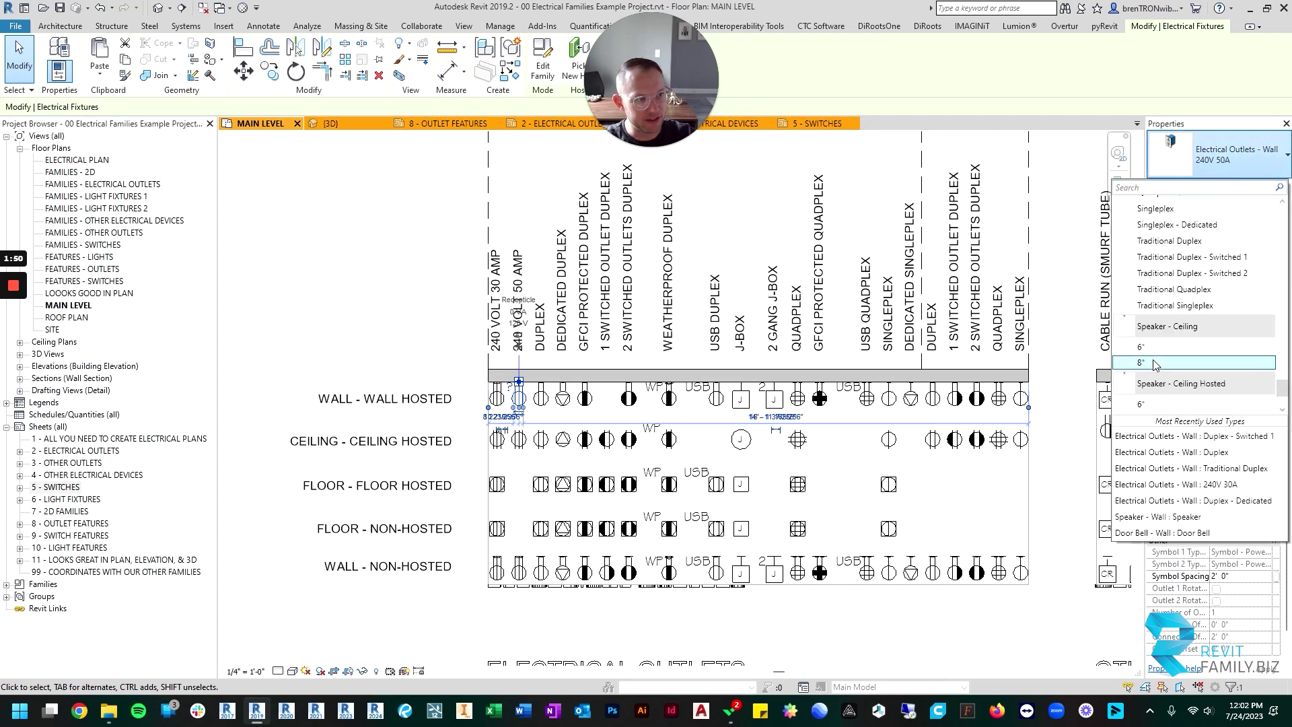
scroll(1161, 310, "up", 5)
key("Escape")
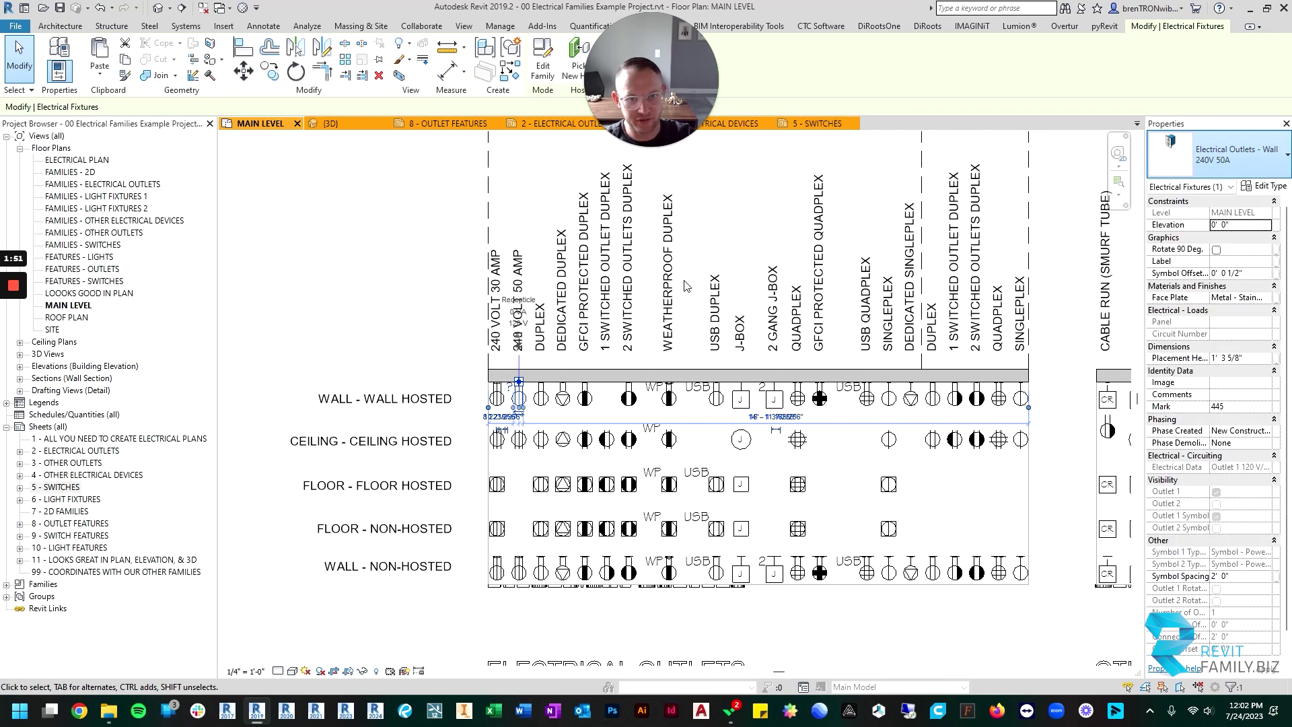
key("Escape")
scroll(948, 335, "down", 5)
scroll(949, 335, "down", 2)
middle_click_drag(949, 335, 698, 378)
scroll(697, 378, "up", 5)
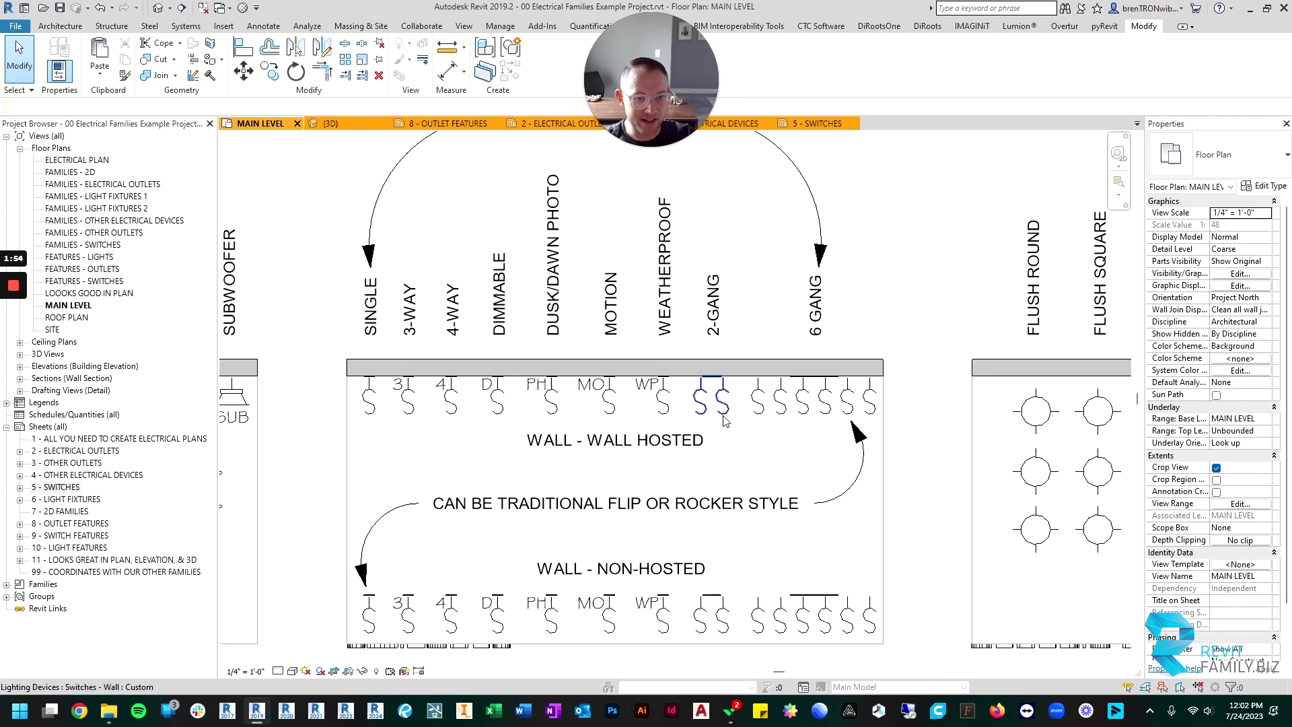
left_click(376, 388)
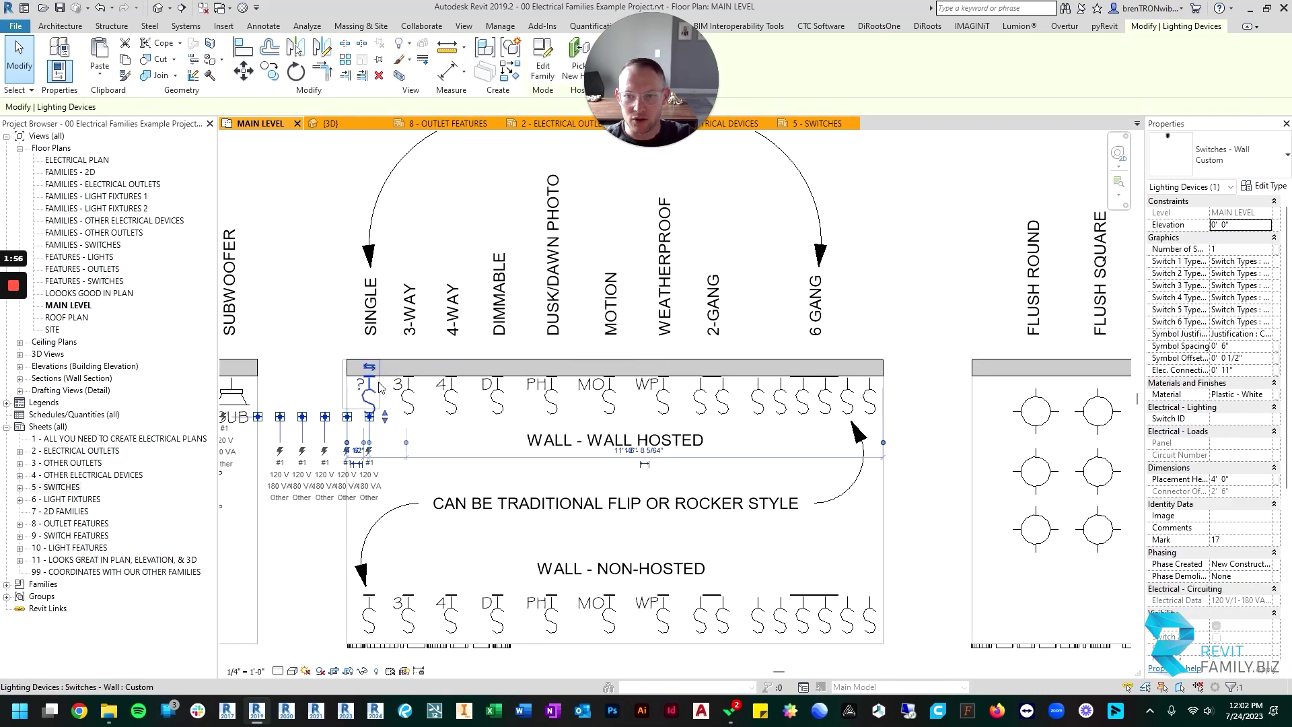
left_click(1256, 160)
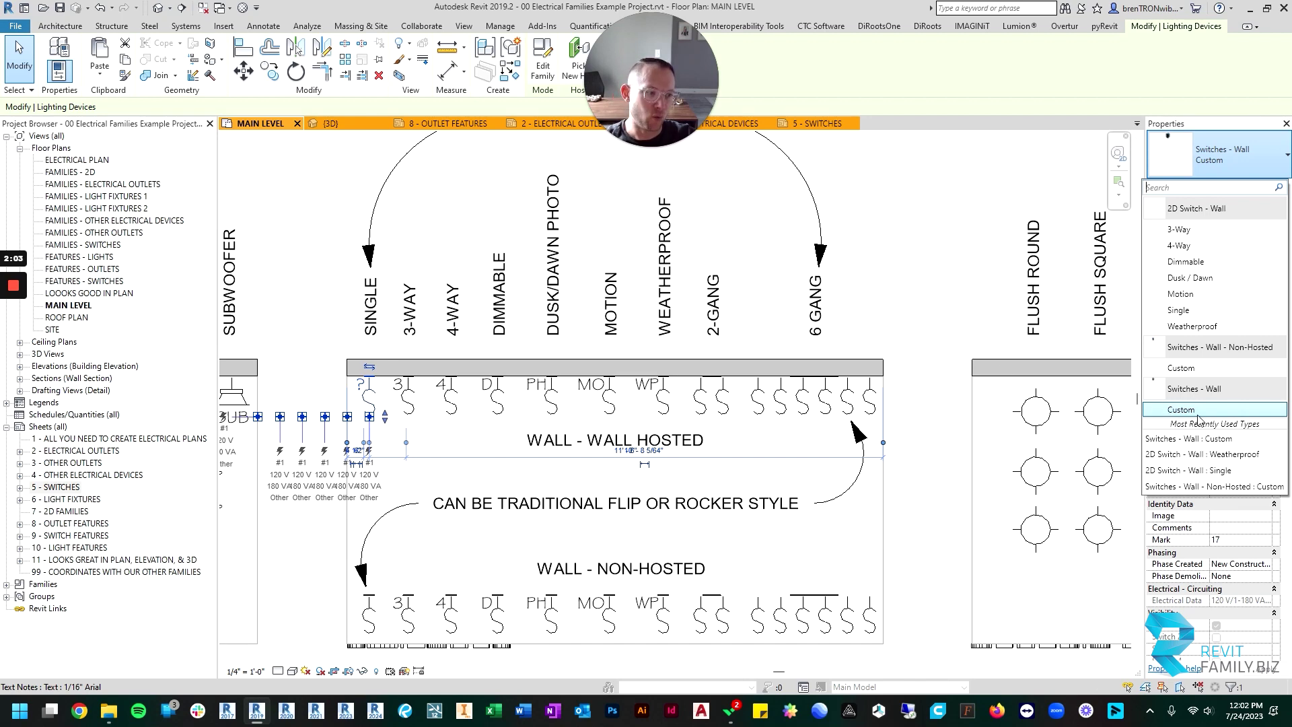
left_click(1004, 339)
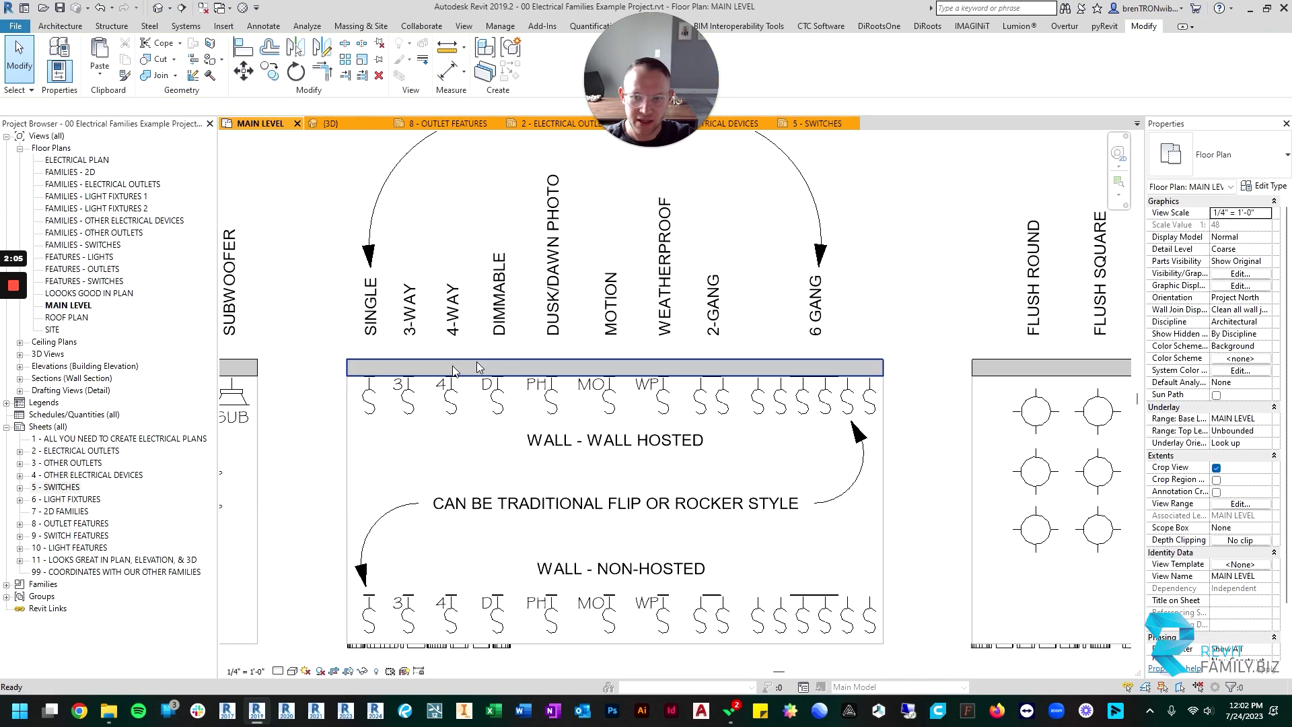
left_click(367, 403)
scroll(367, 403, "down", 3)
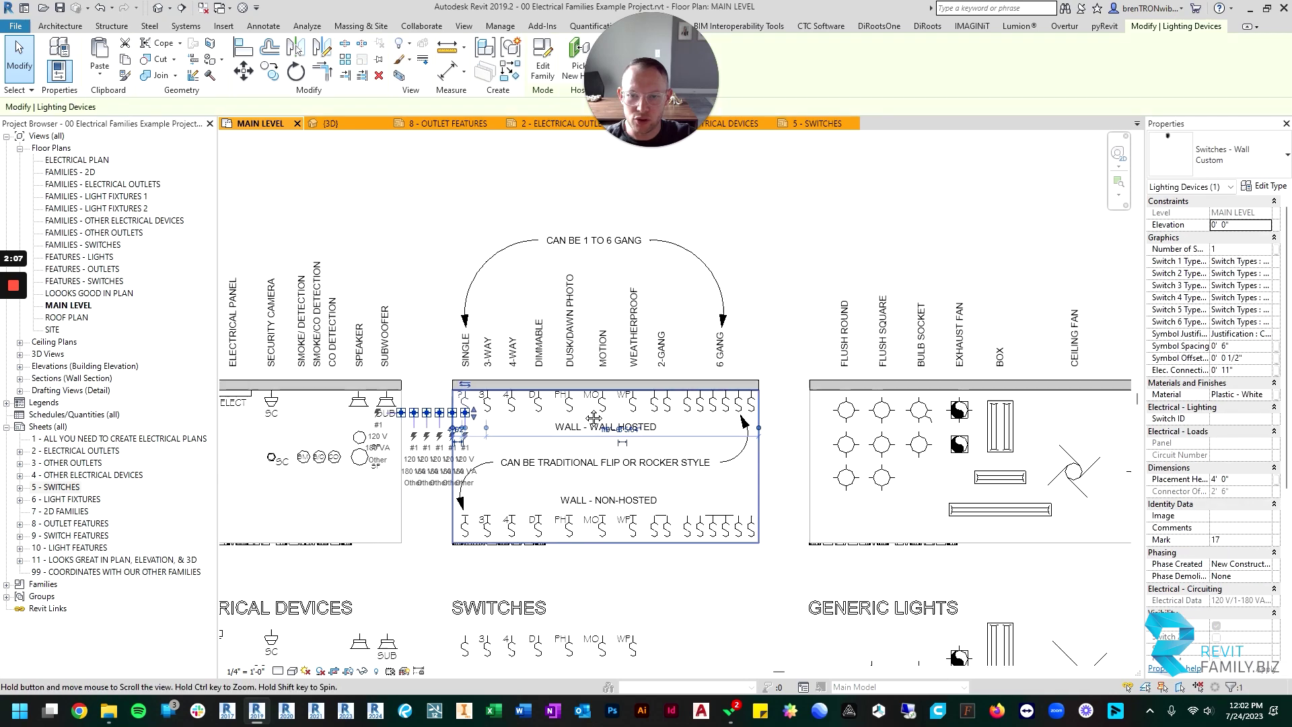
key("Escape")
left_click(548, 411)
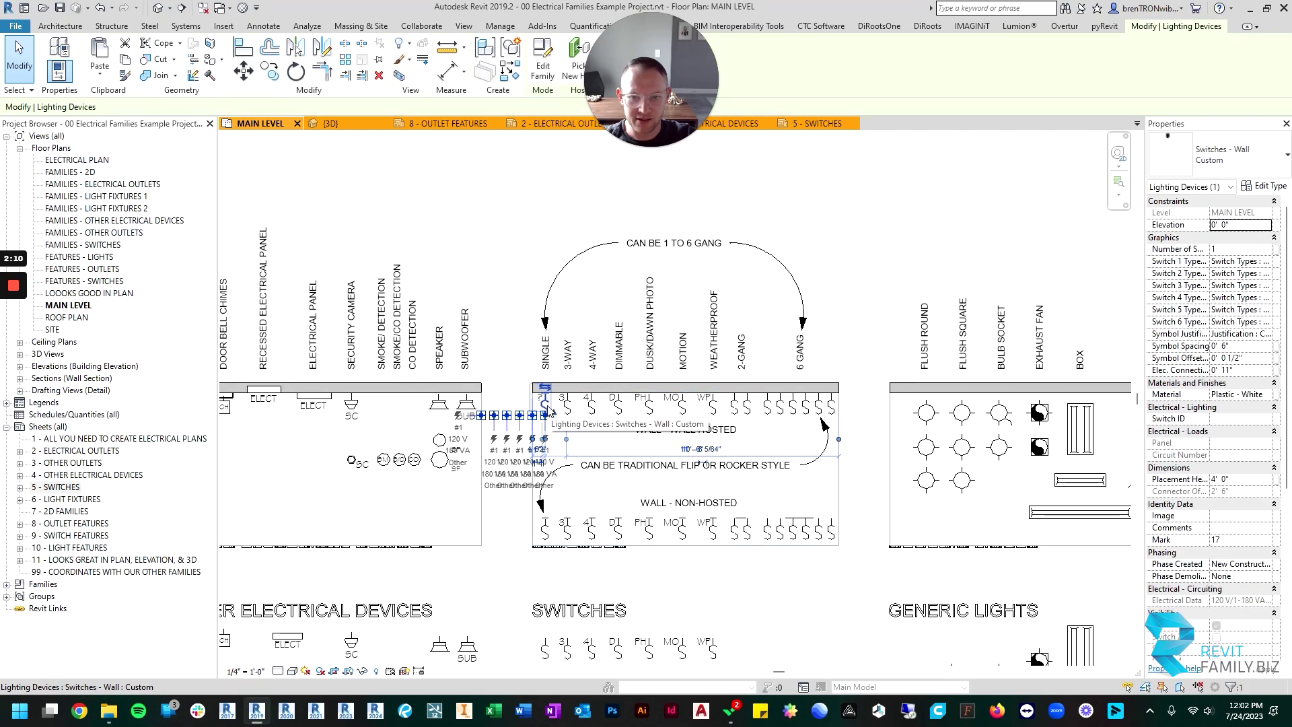
key("Escape")
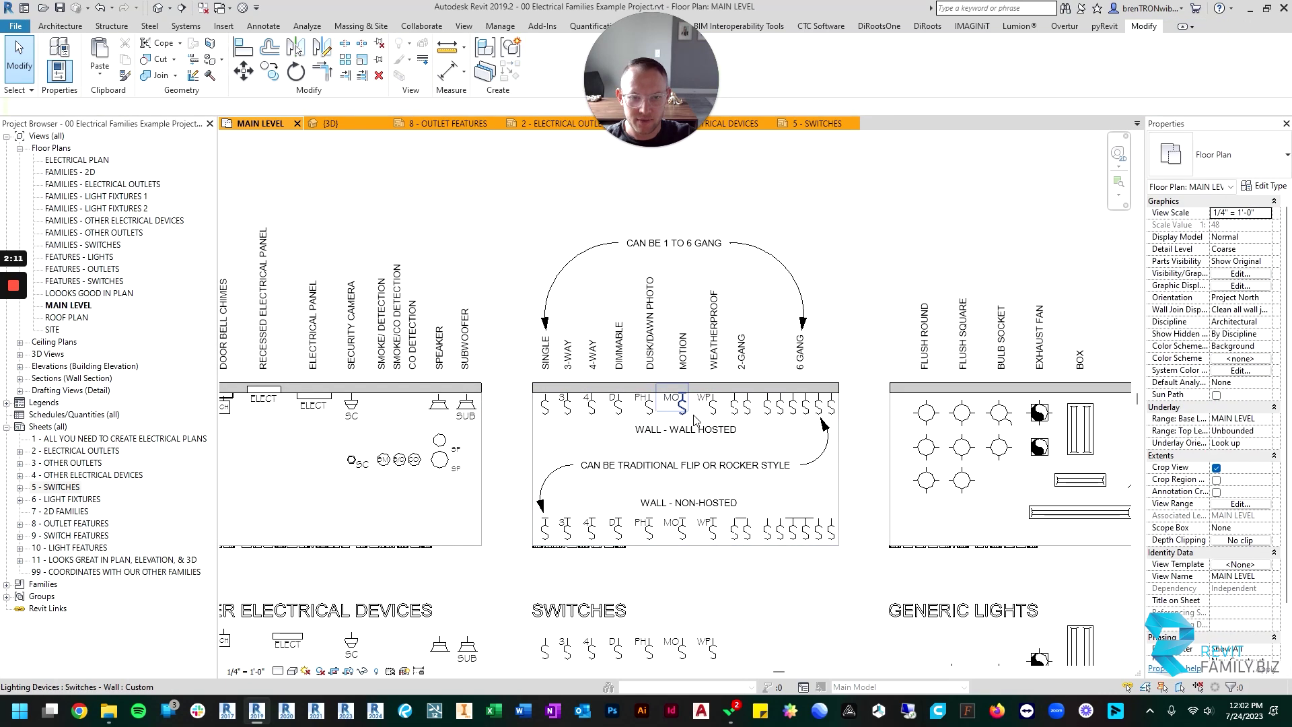
Use Create Similar (CS) on the wall-hosted single switch to place a copy beside the Utility room.
left_click(545, 411)
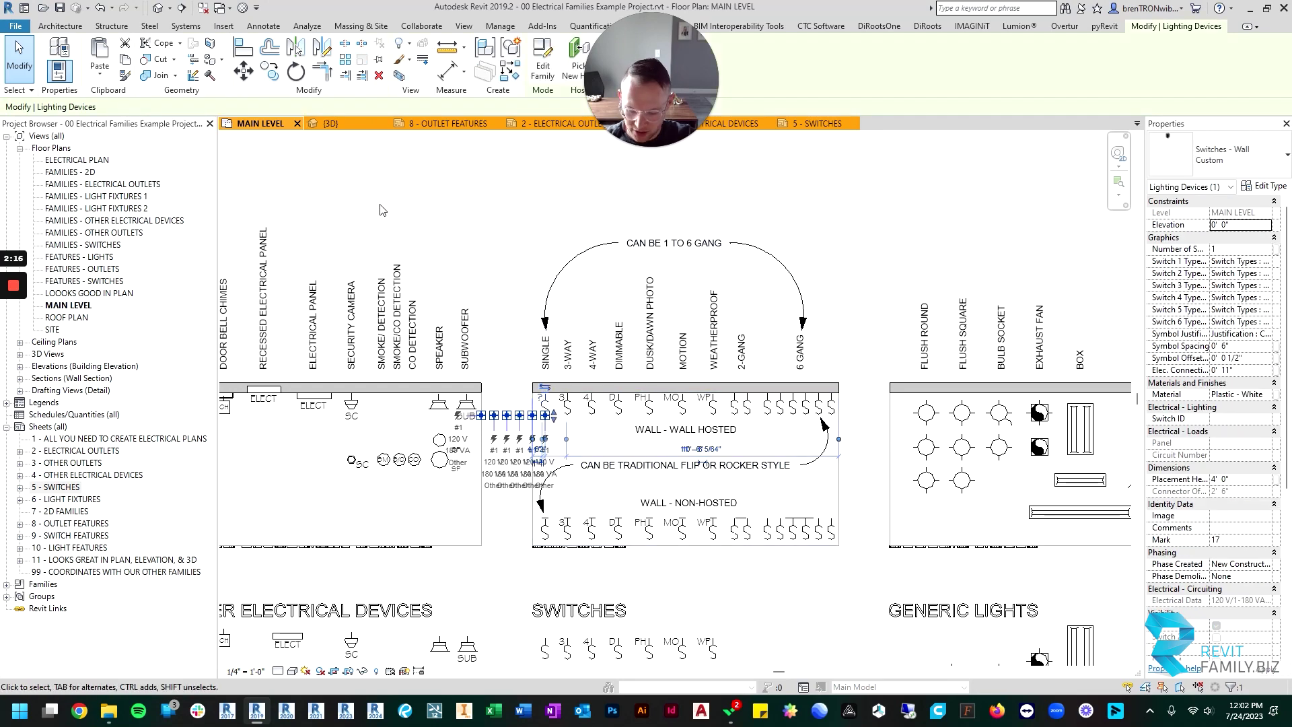
key("c")
key("s")
scroll(1117, 359, "down", 3)
middle_click_drag(1116, 361, 654, 462)
scroll(639, 484, "up", 5)
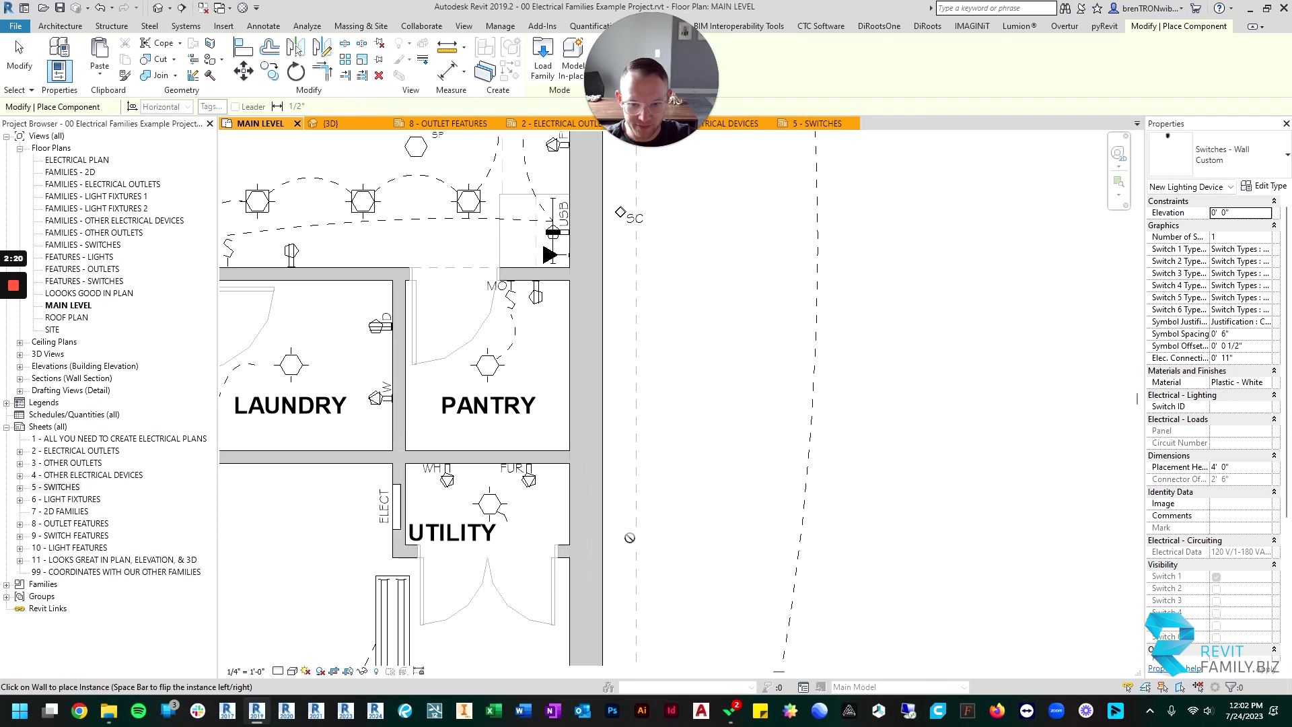
left_click(605, 495)
key("Escape")
key("Escape")
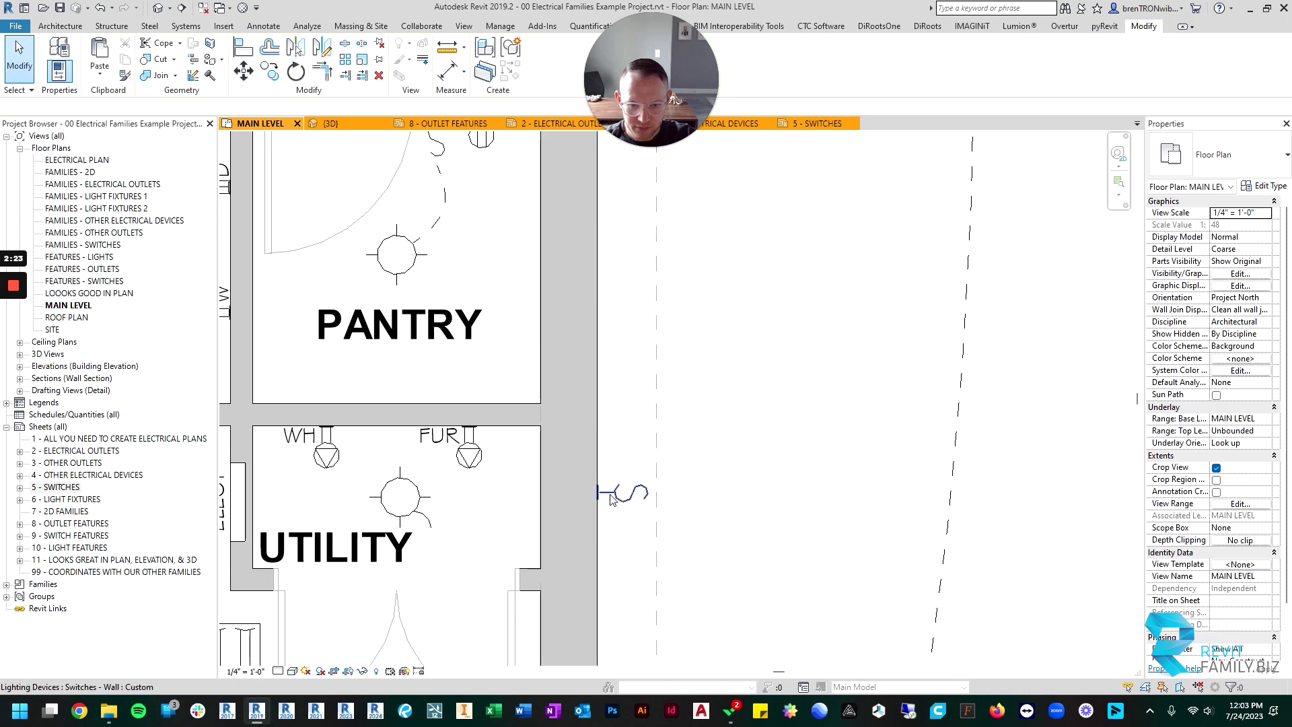
Select the newly placed Custom wall switch beside the Utility room.
left_click(611, 498)
middle_click_drag(609, 500, 656, 425)
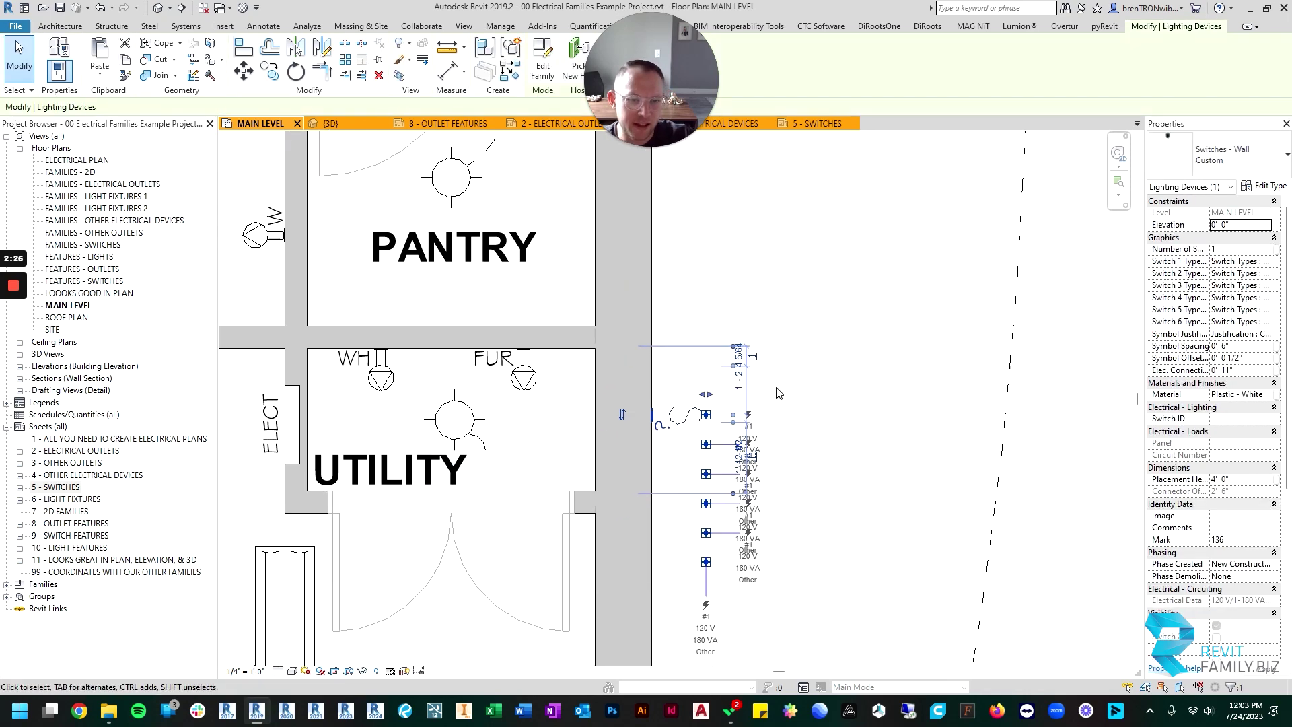
key("Escape")
left_click(659, 417)
scroll(658, 404, "up", 3)
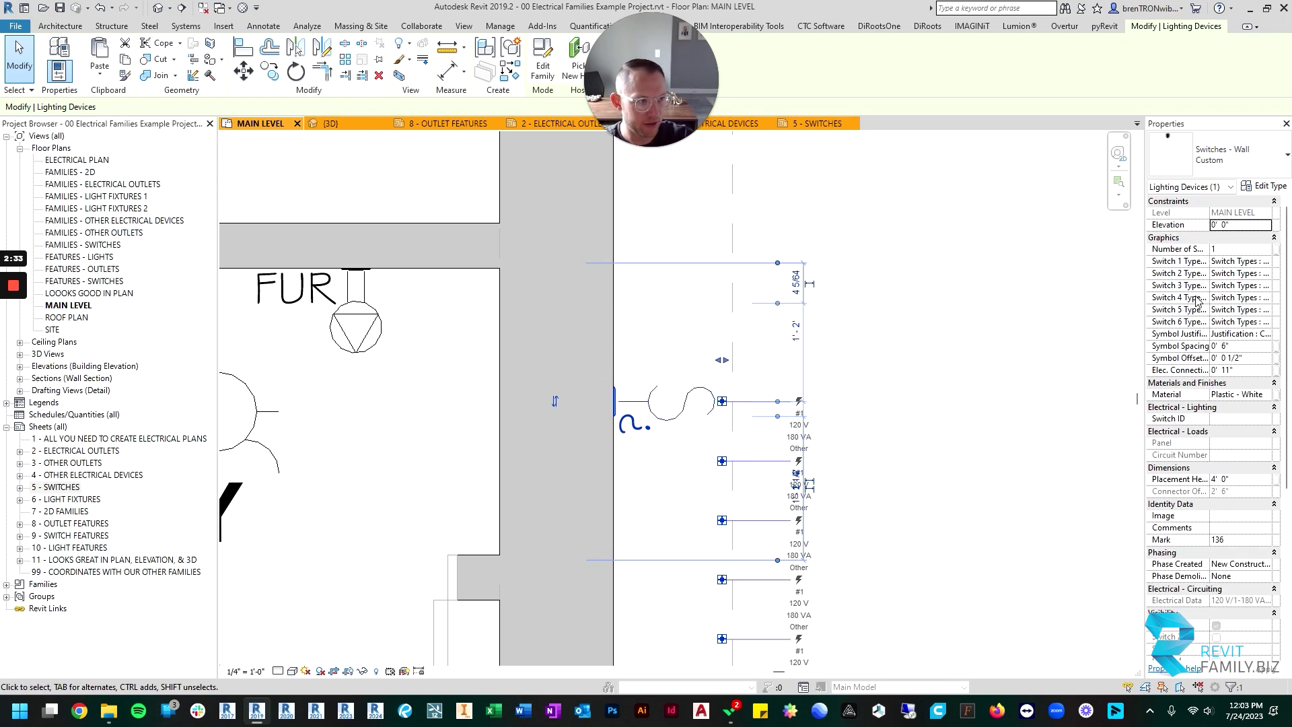
Widen the Properties palette, then reselect the switch to review its single-switch, 4' 0" height settings.
left_click_drag(1143, 207, 1090, 204)
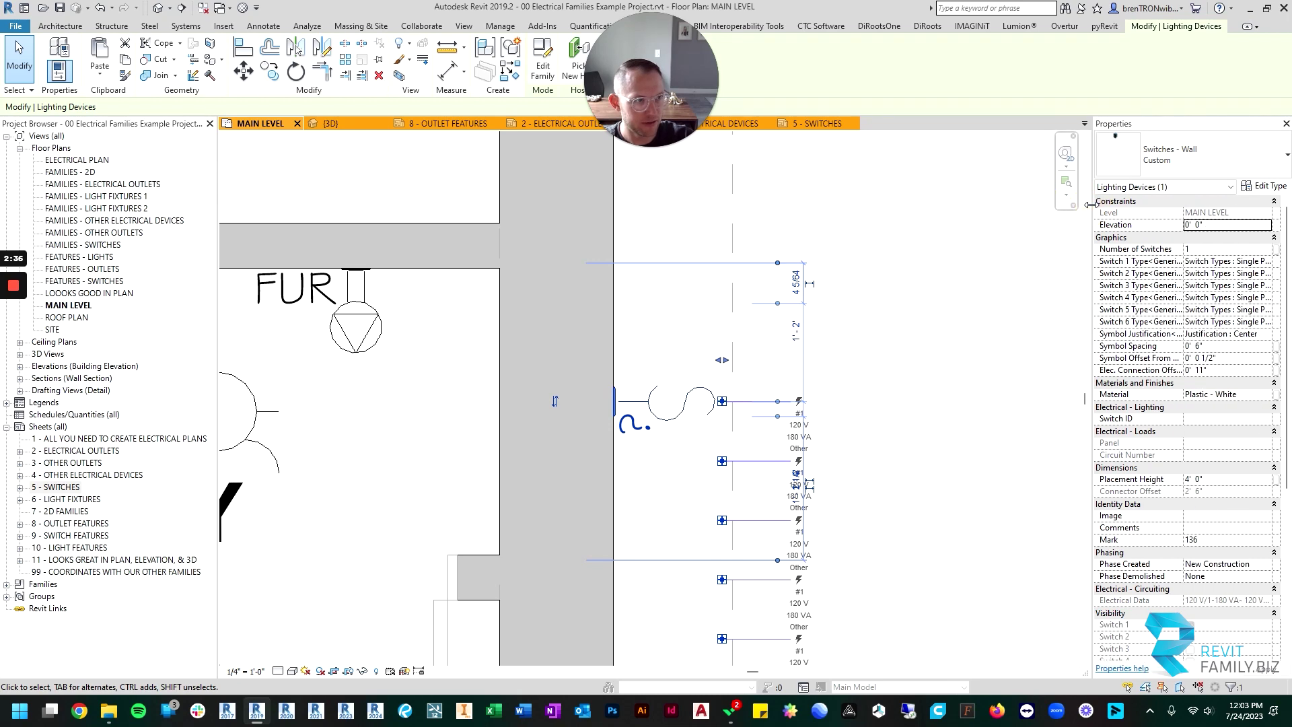
left_click(876, 339)
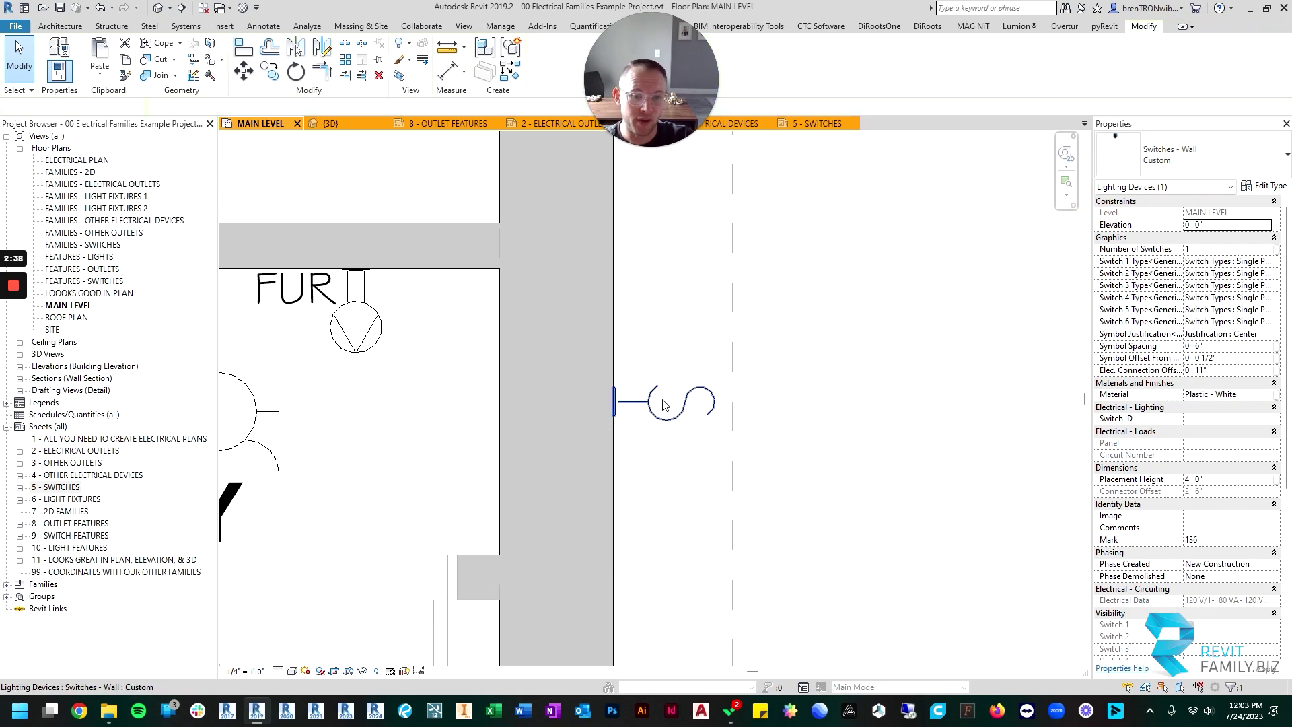
left_click(622, 409)
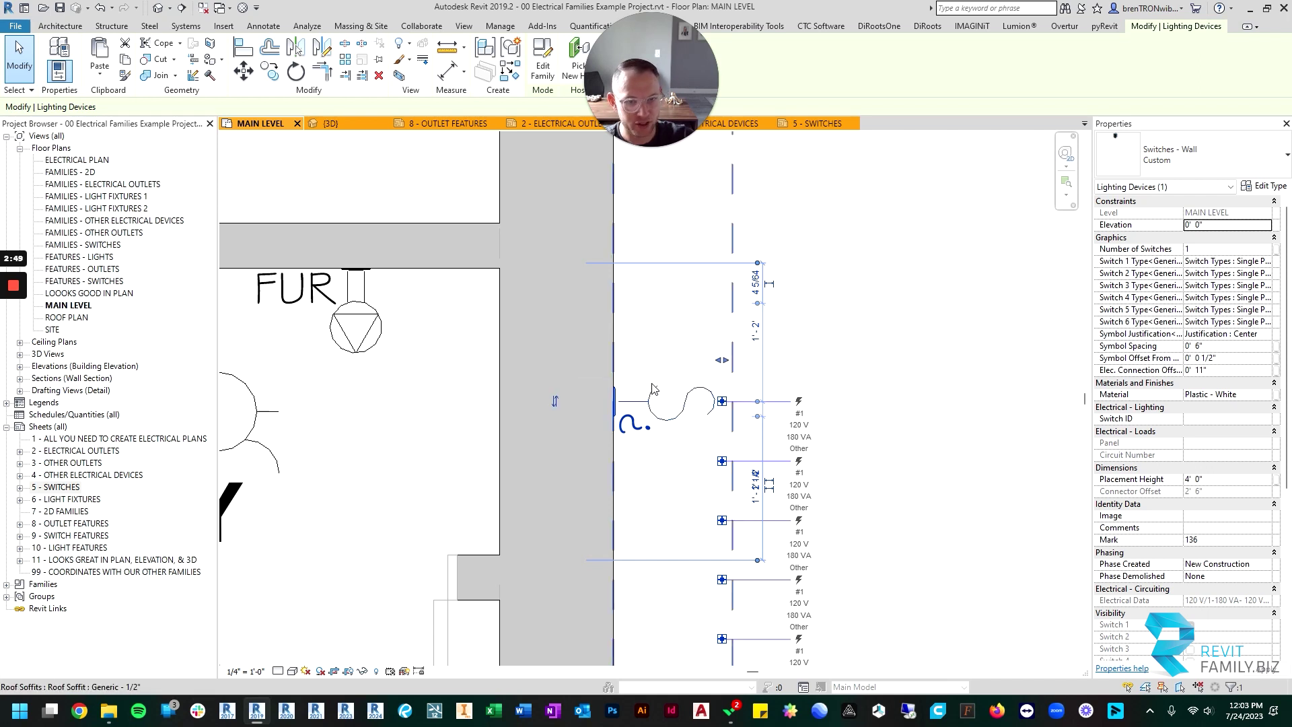
left_click(771, 398)
scroll(772, 398, "down", 4)
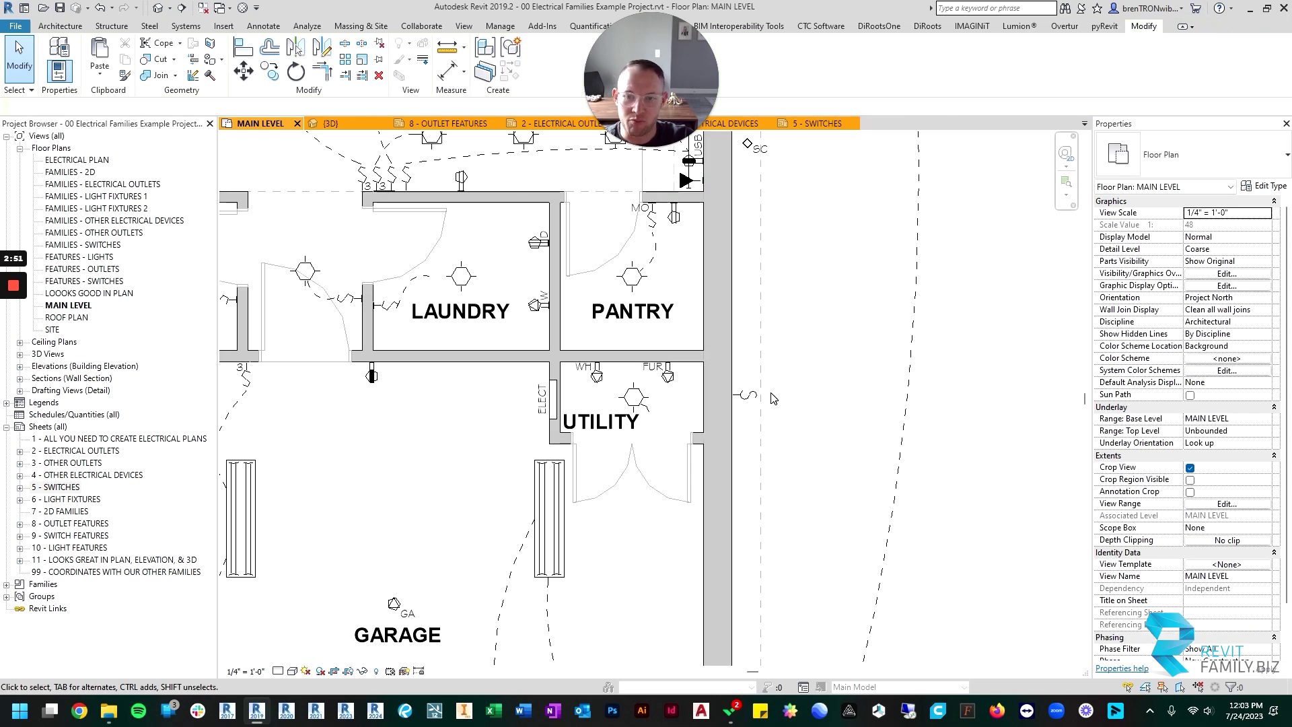
scroll(772, 398, "up", 2)
scroll(773, 404, "down", 3)
scroll(760, 431, "up", 5)
scroll(755, 442, "up", 5)
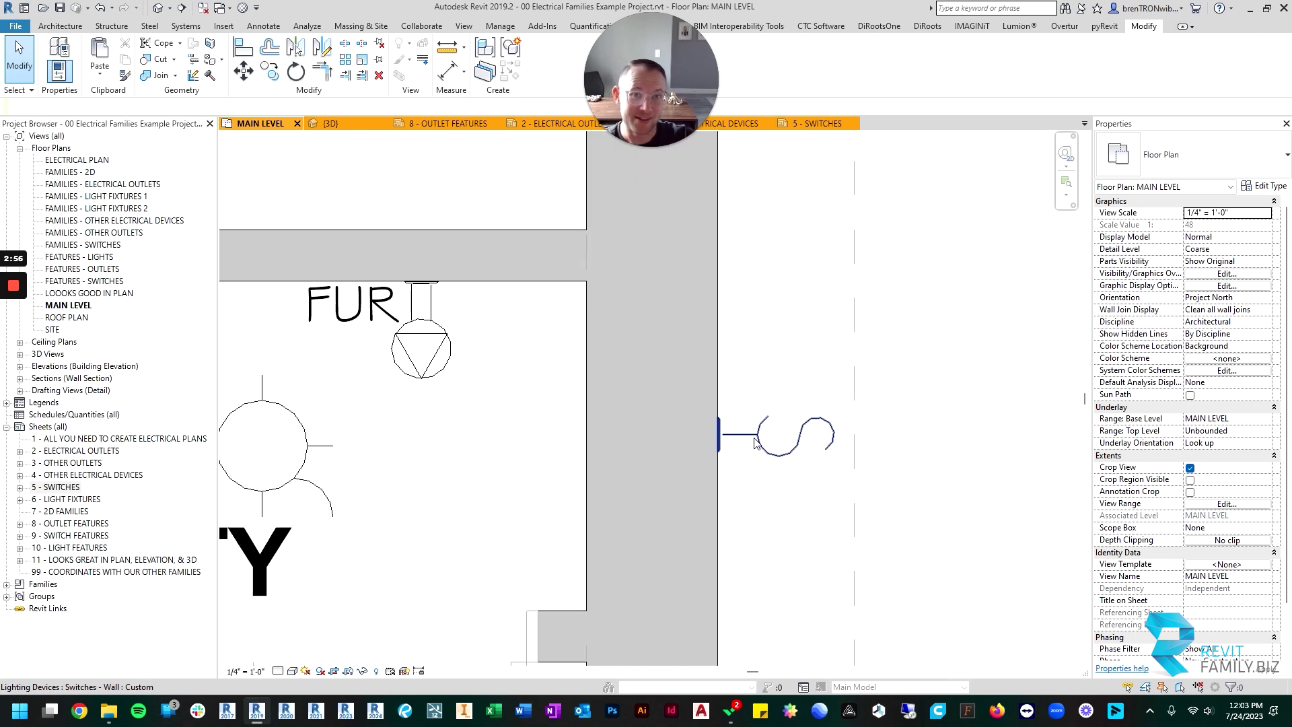
left_click(756, 440)
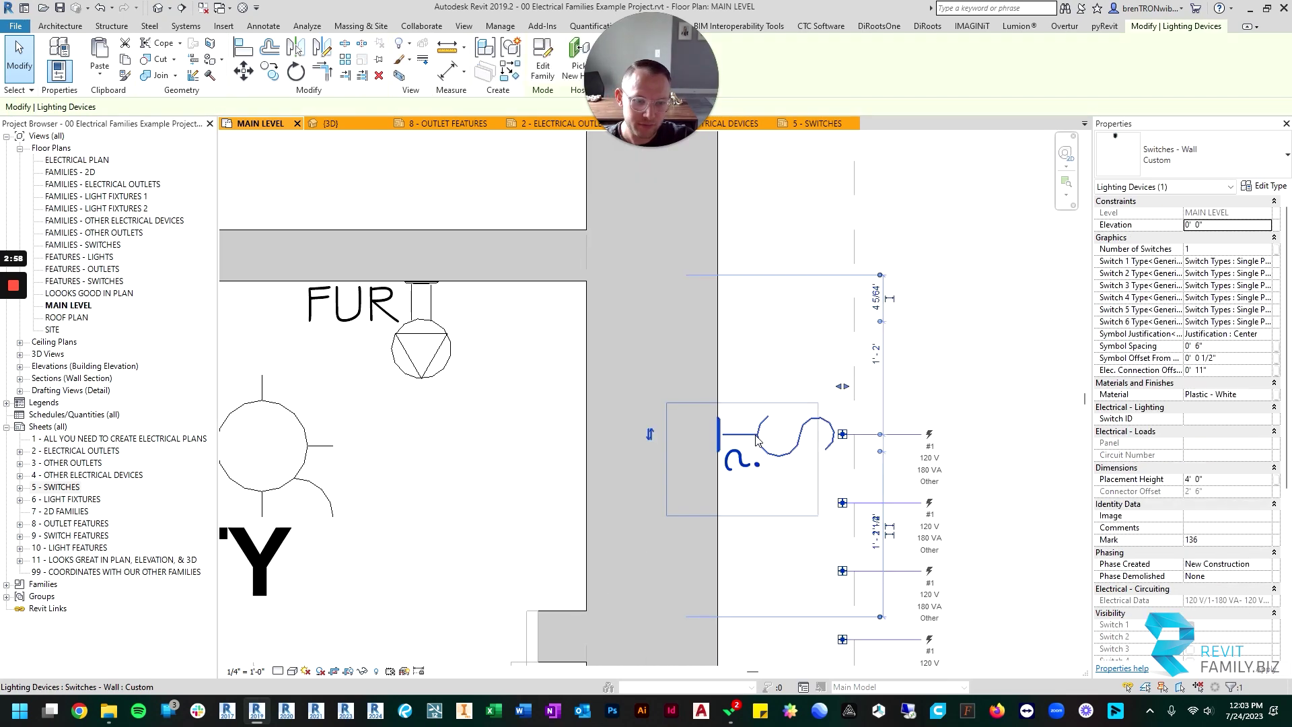
key("Escape")
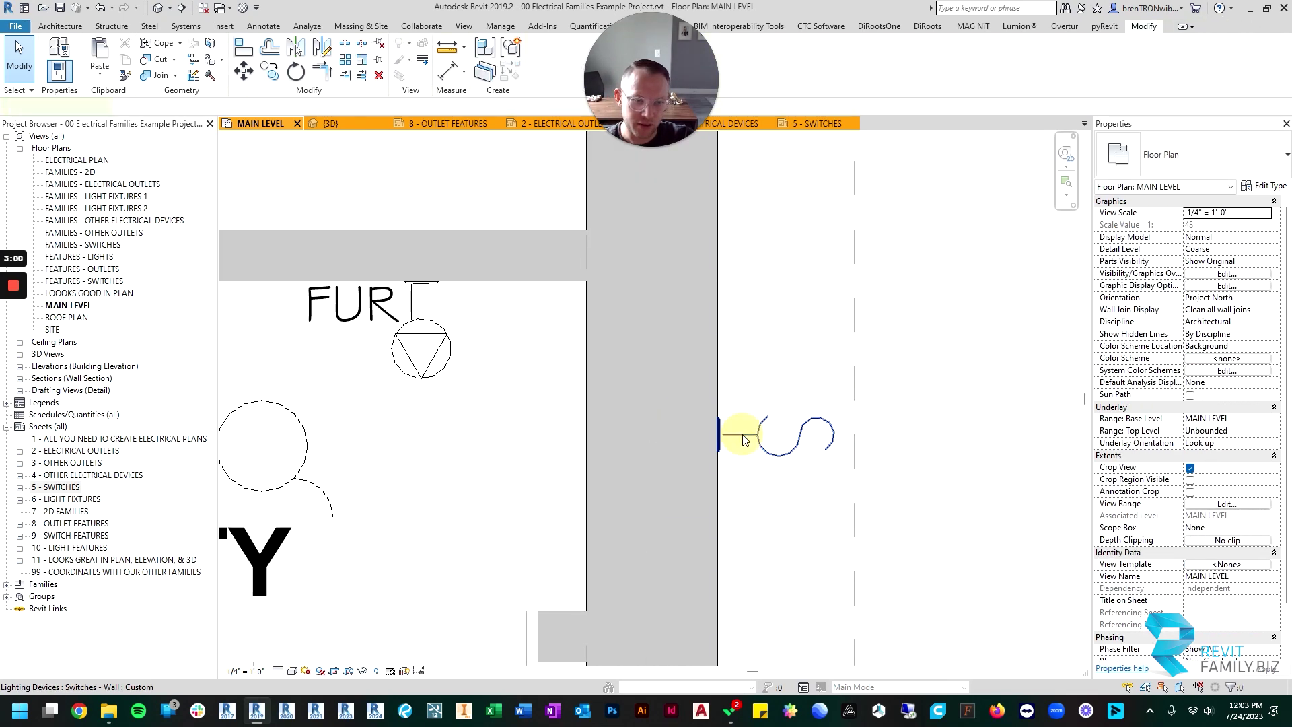
left_click(744, 440)
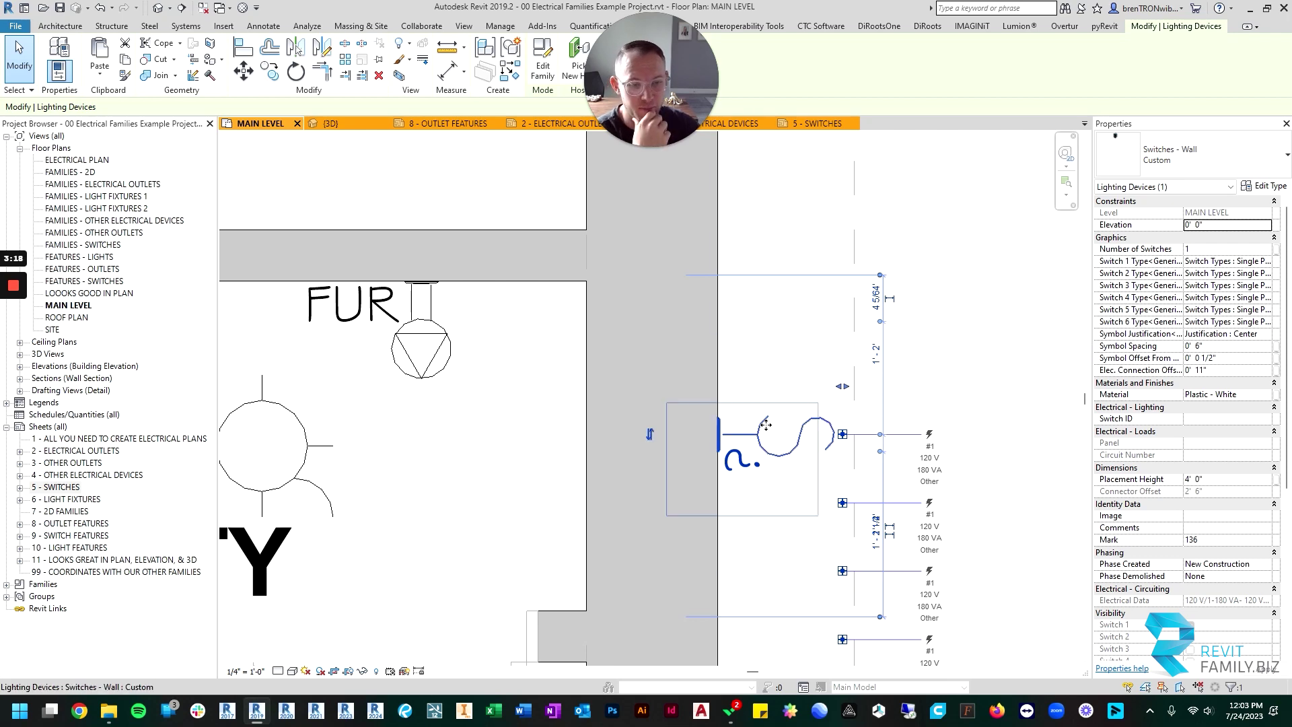
Set the switch plate's Number of Switches to 2 and dismiss the save reminder.
left_click(1267, 250)
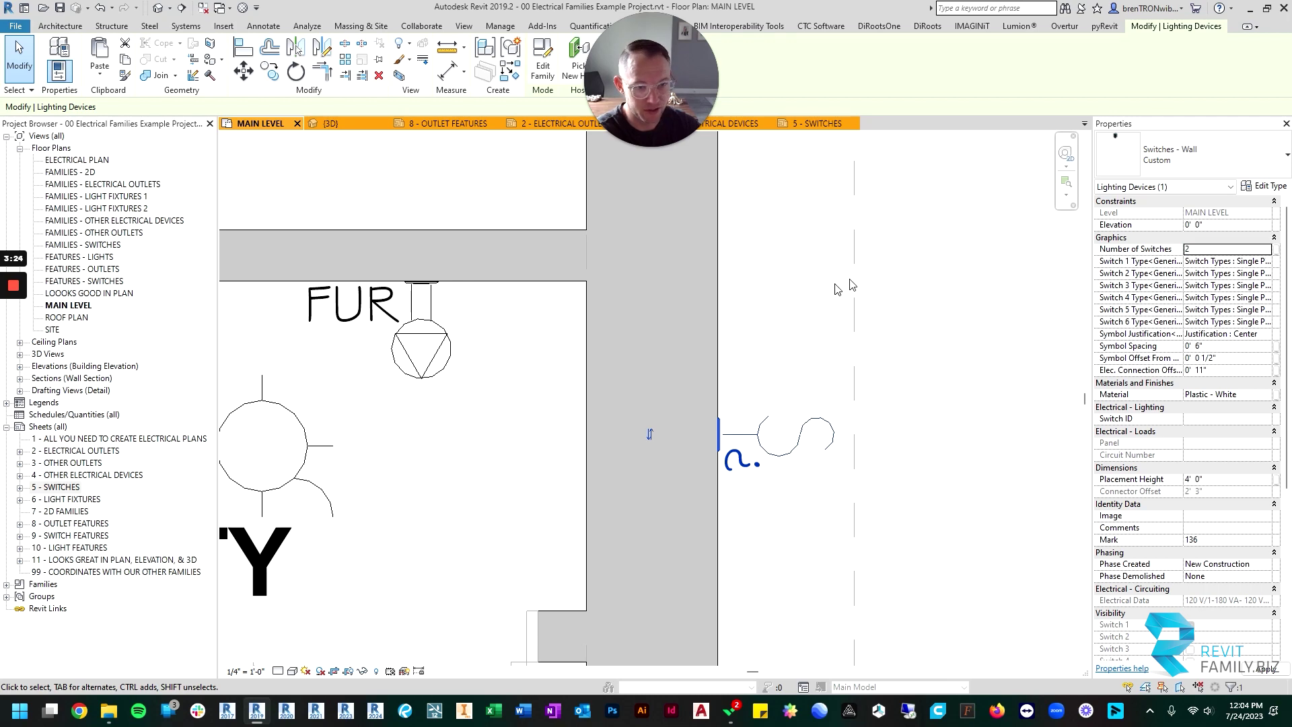
key("Escape")
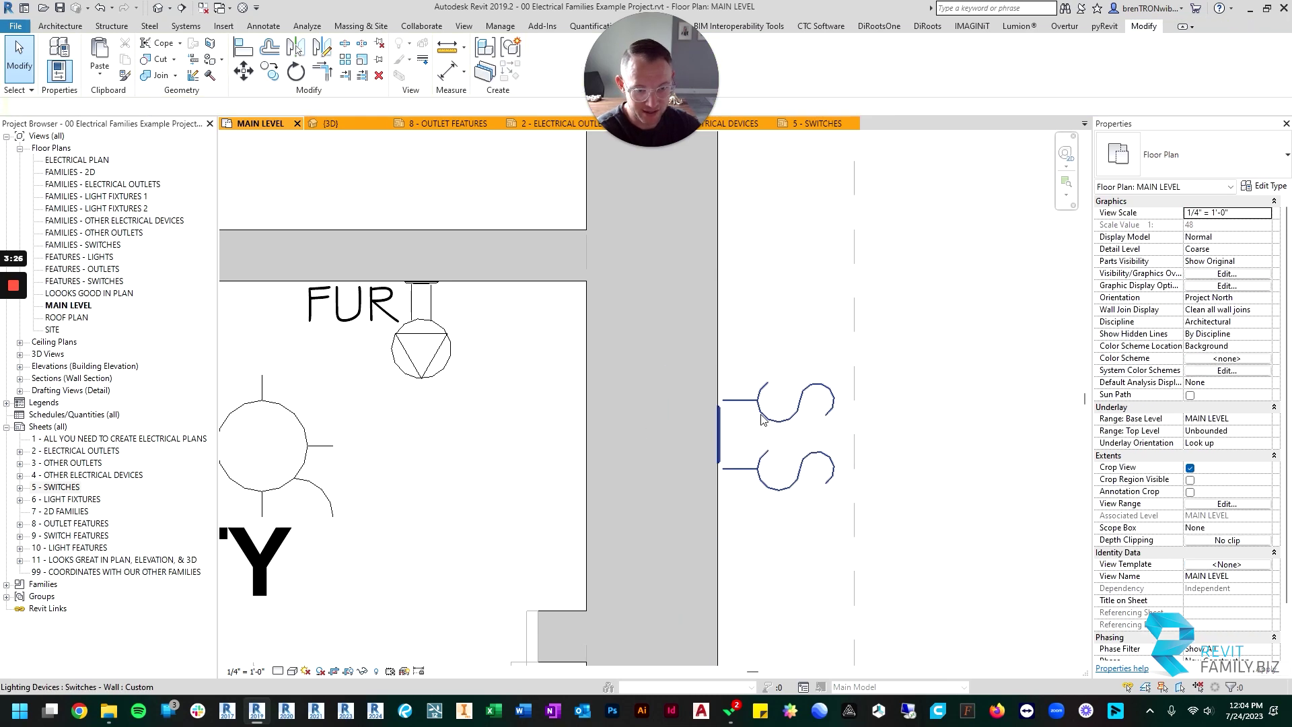
left_click(764, 420)
key("Escape")
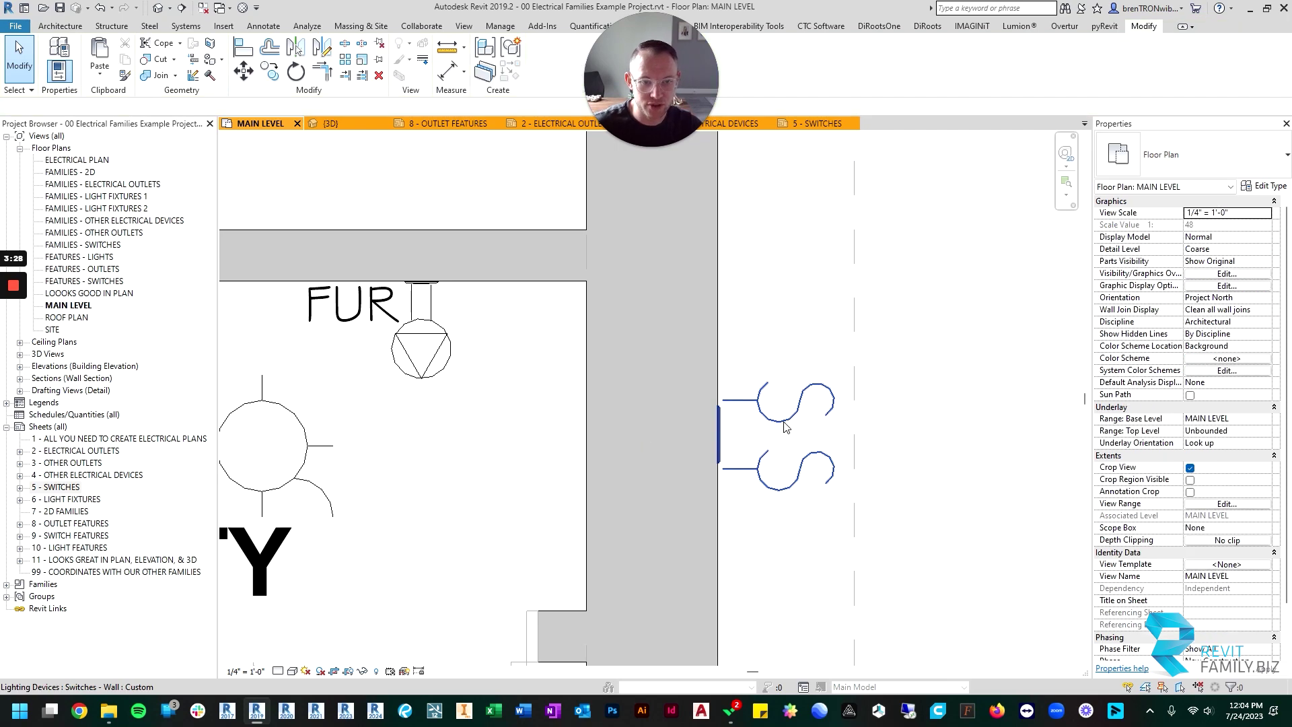
left_click(783, 424)
key("Escape")
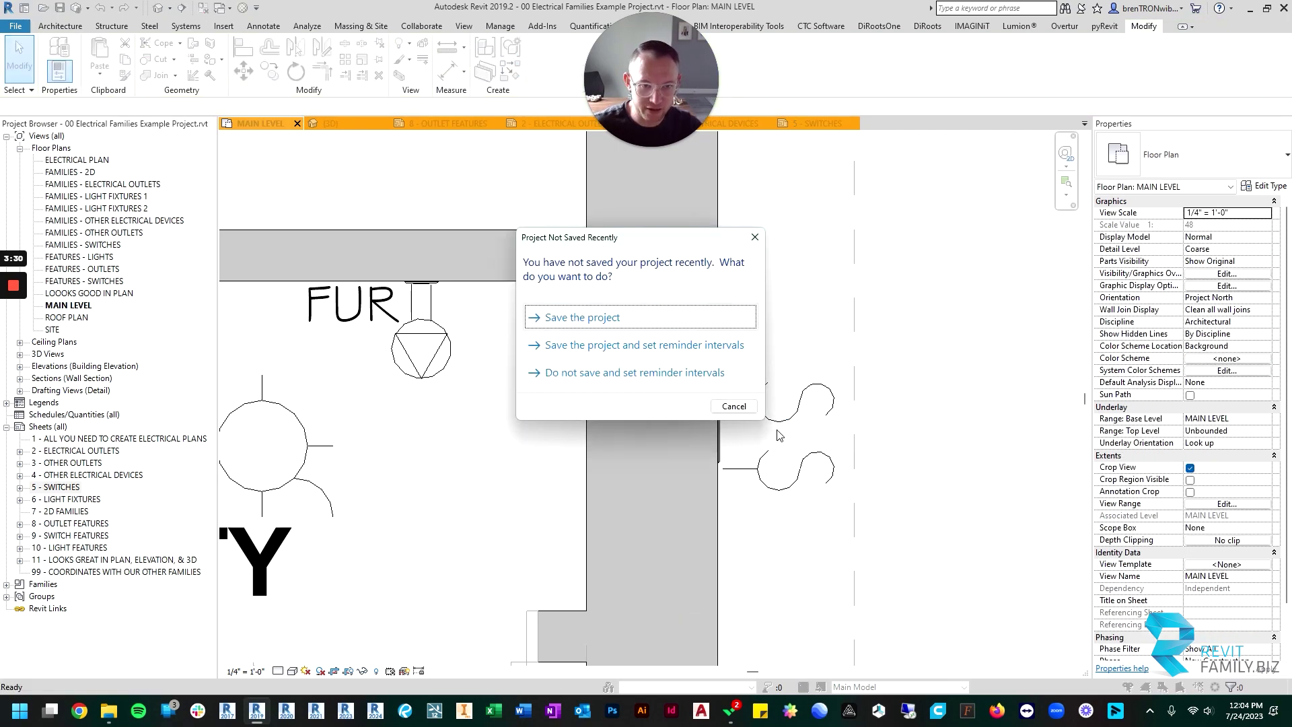
left_click(754, 237)
In the 3D view, orbit to the wall and select the switch plate.
key("ctrl+Tab")
scroll(643, 456, "down", 3)
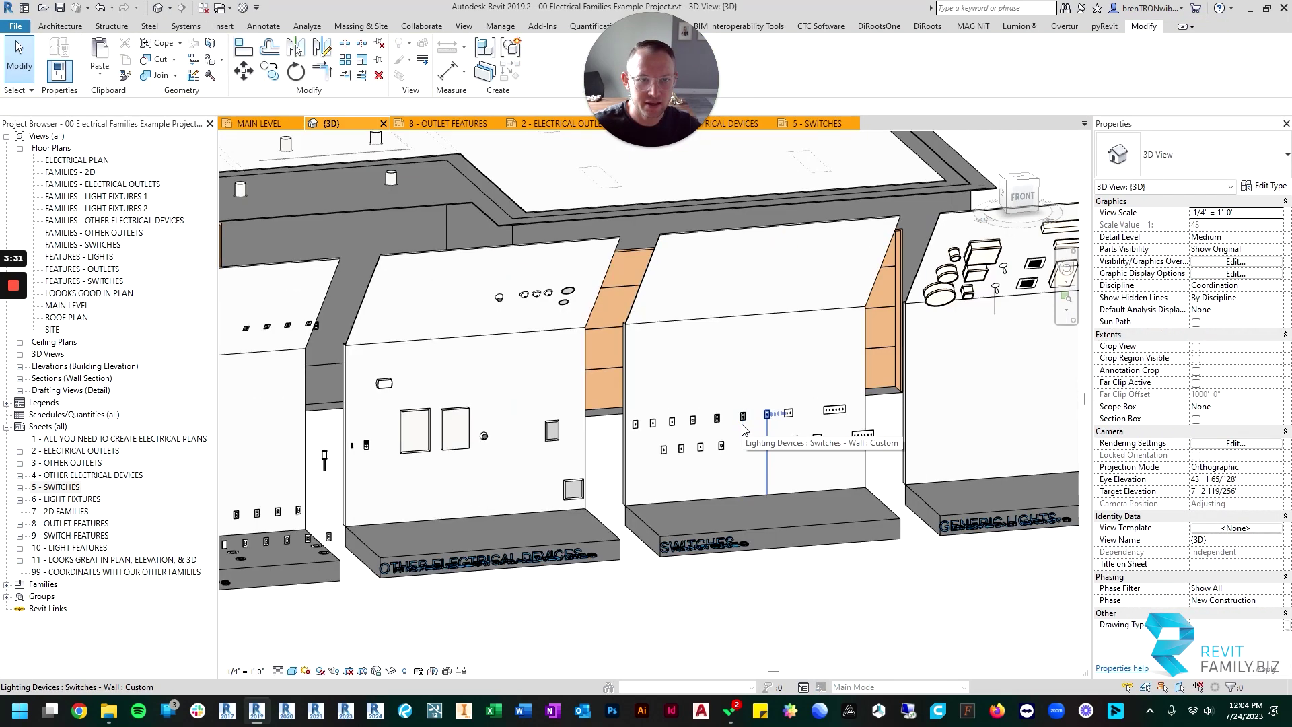
middle_click_drag(735, 433, 616, 494, "shift")
scroll(774, 422, "up", 5)
scroll(773, 417, "up", 4)
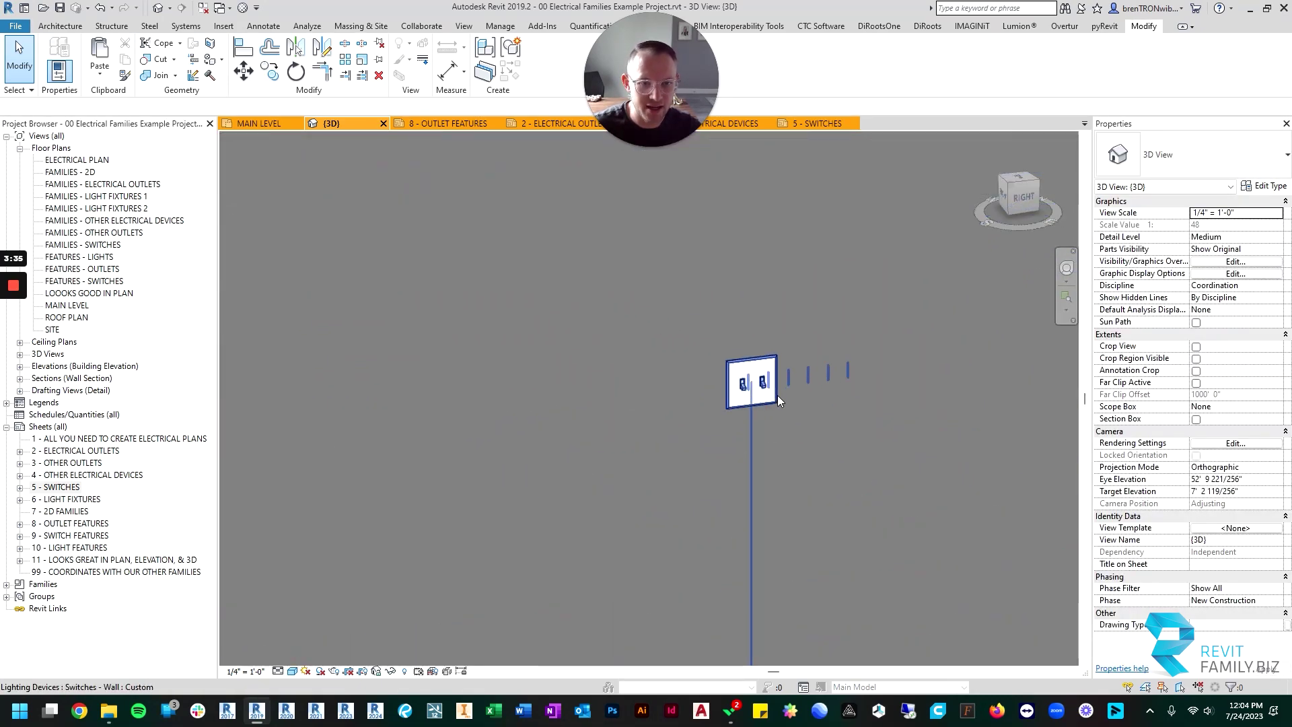
middle_click_drag(782, 339, 660, 279)
left_click(632, 302)
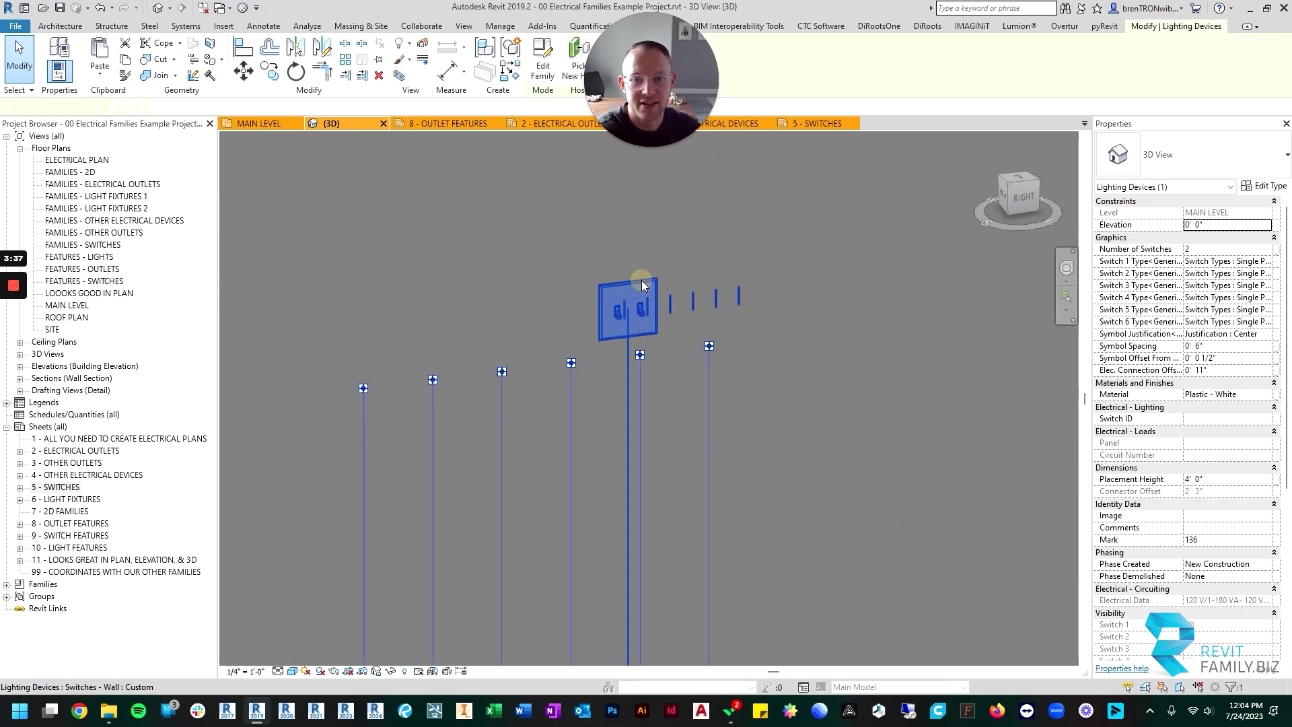
Set Number of Switches to 6 and orbit around the resulting six-gang plate.
left_click(1263, 253)
left_click(1265, 252)
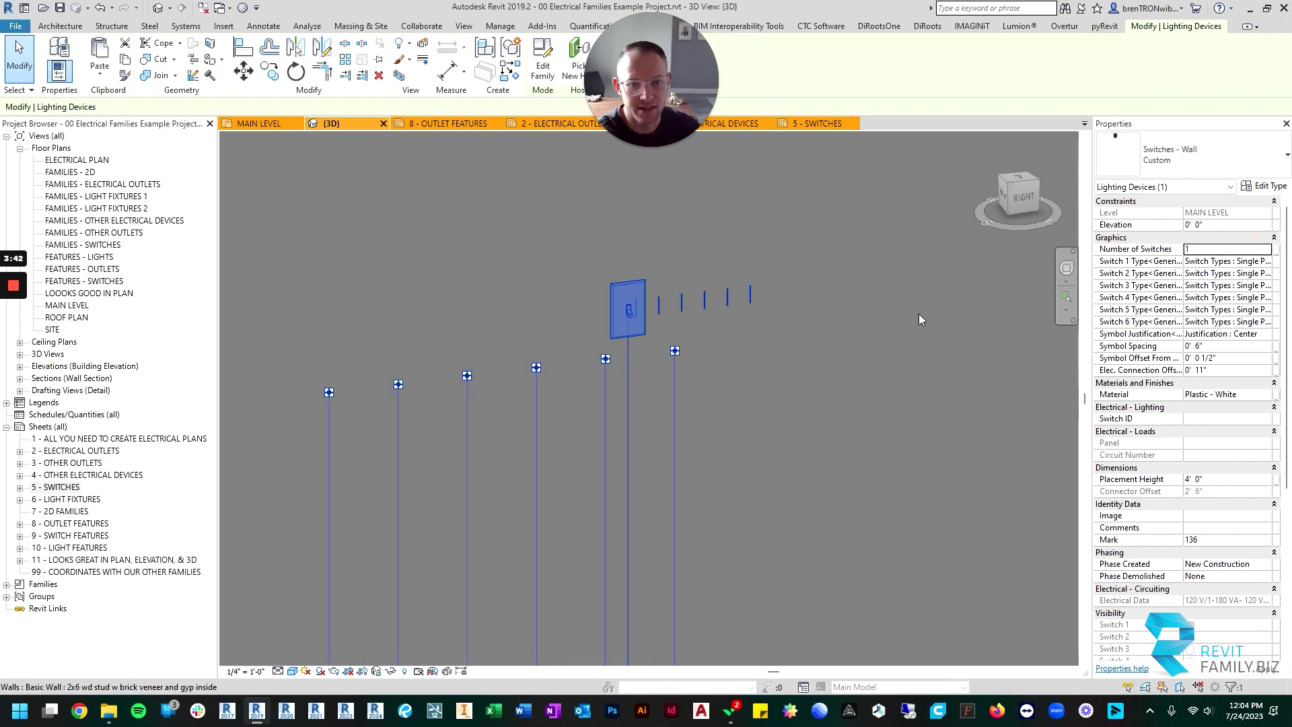
left_click(1269, 251)
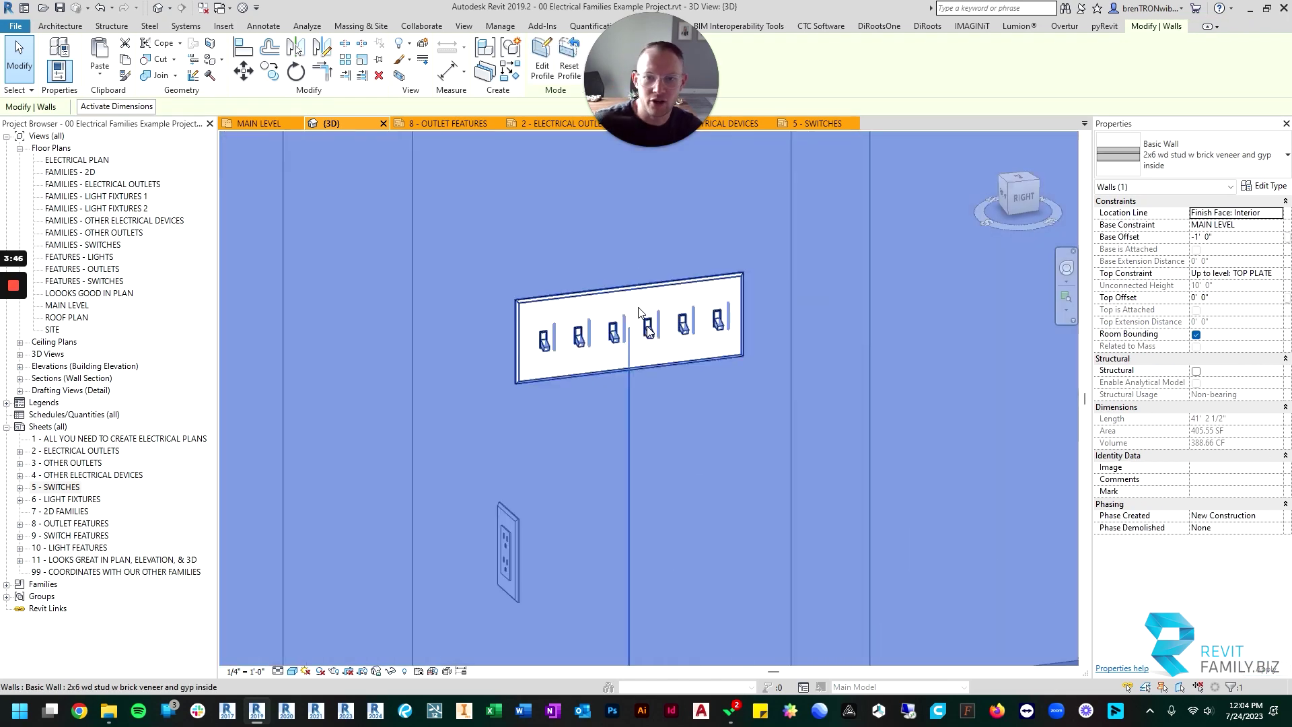
left_click(720, 402)
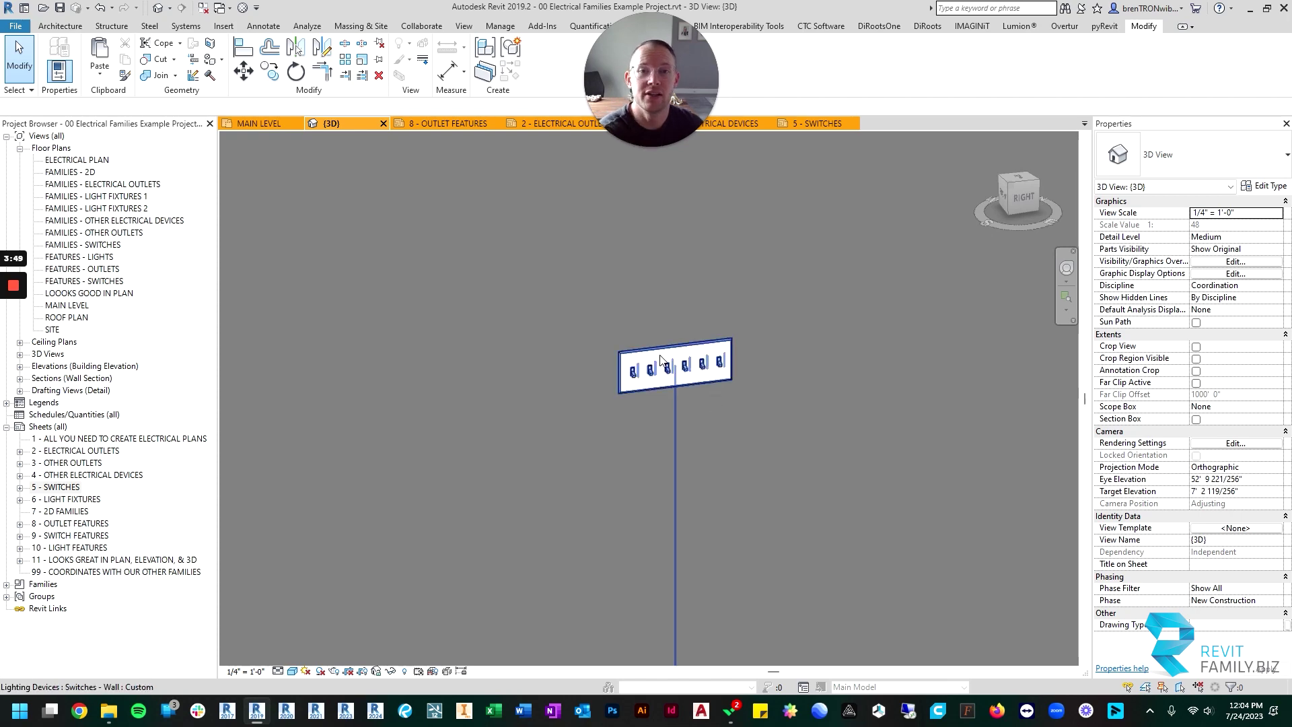
middle_click_drag(602, 362, 679, 309, "shift")
left_click(680, 310)
middle_click_drag(631, 344, 681, 373, "shift")
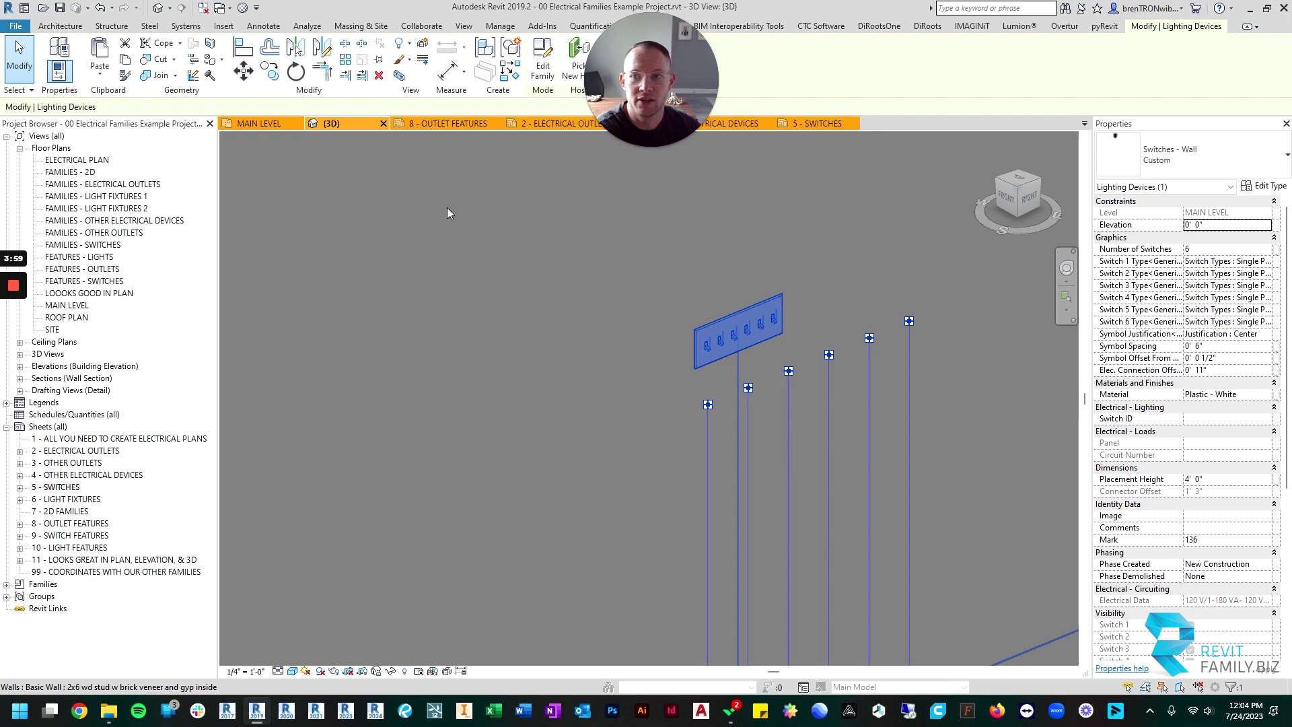
On the MAIN LEVEL plan, set the wall switch bank's Number of Switches to 1.
left_click(249, 127)
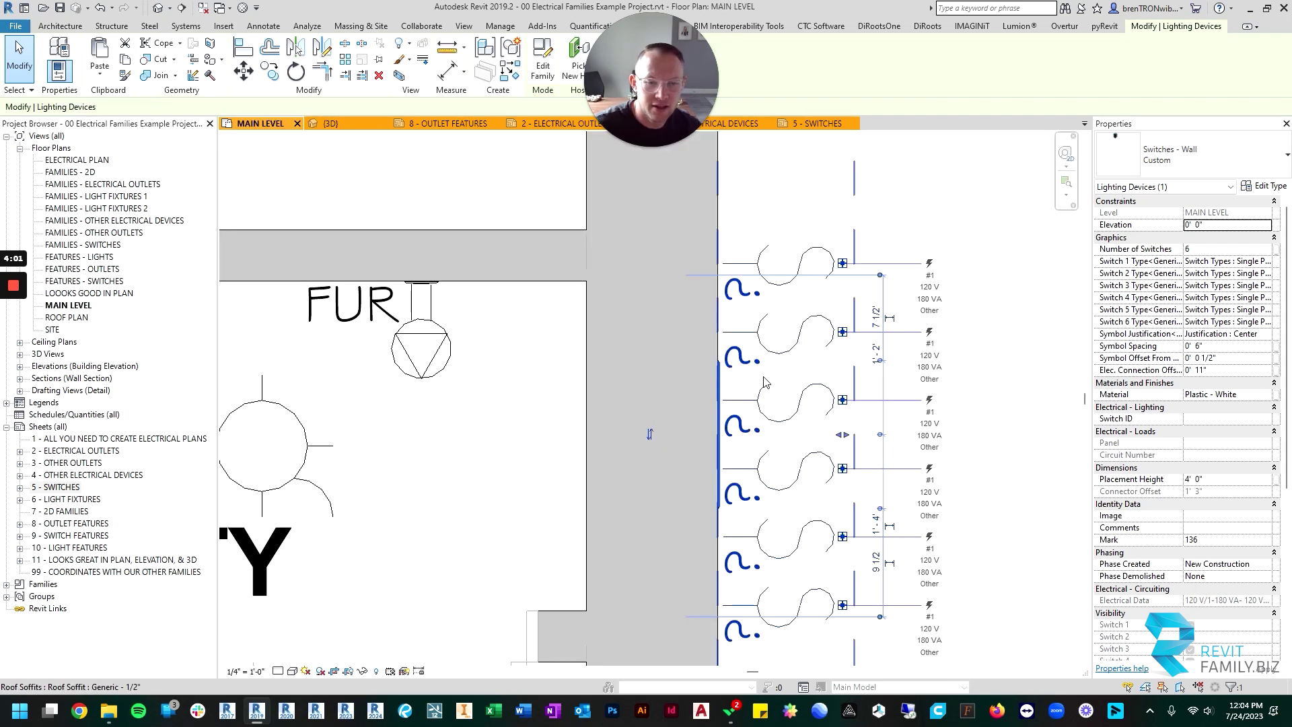
left_click(765, 291)
scroll(764, 291, "down", 2)
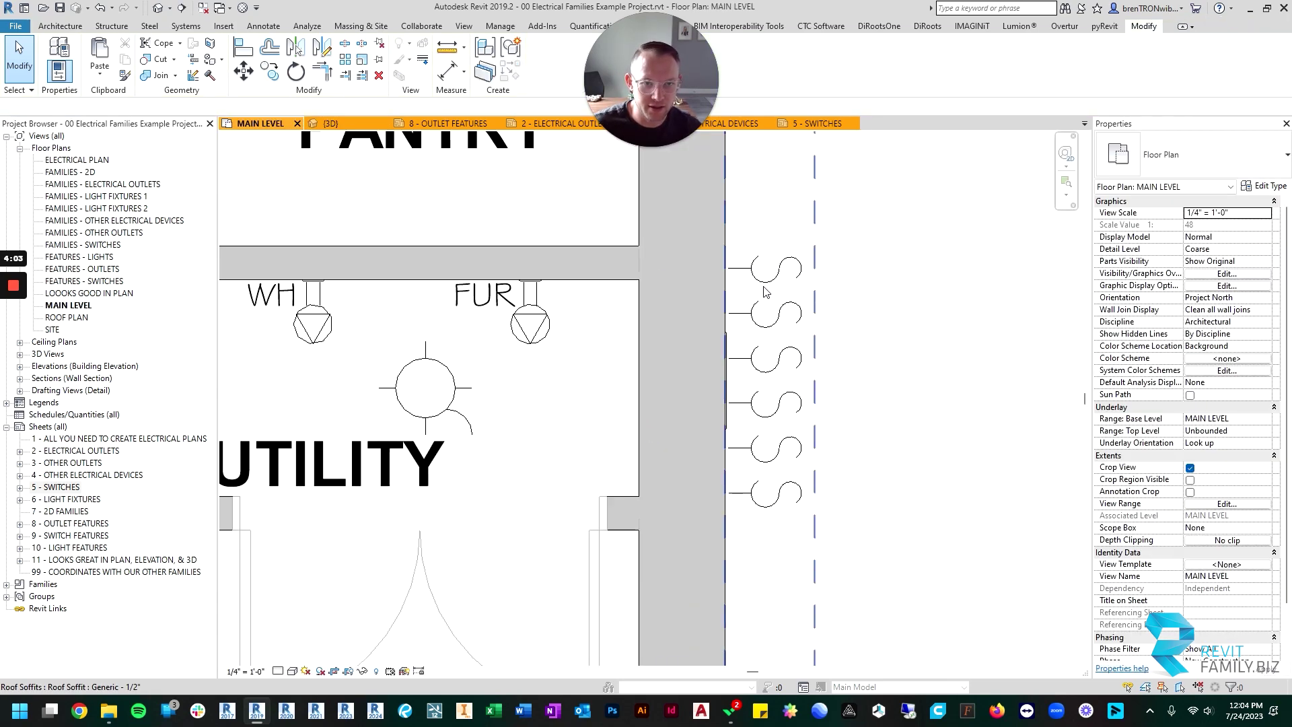
left_click(737, 358)
left_click(1179, 250)
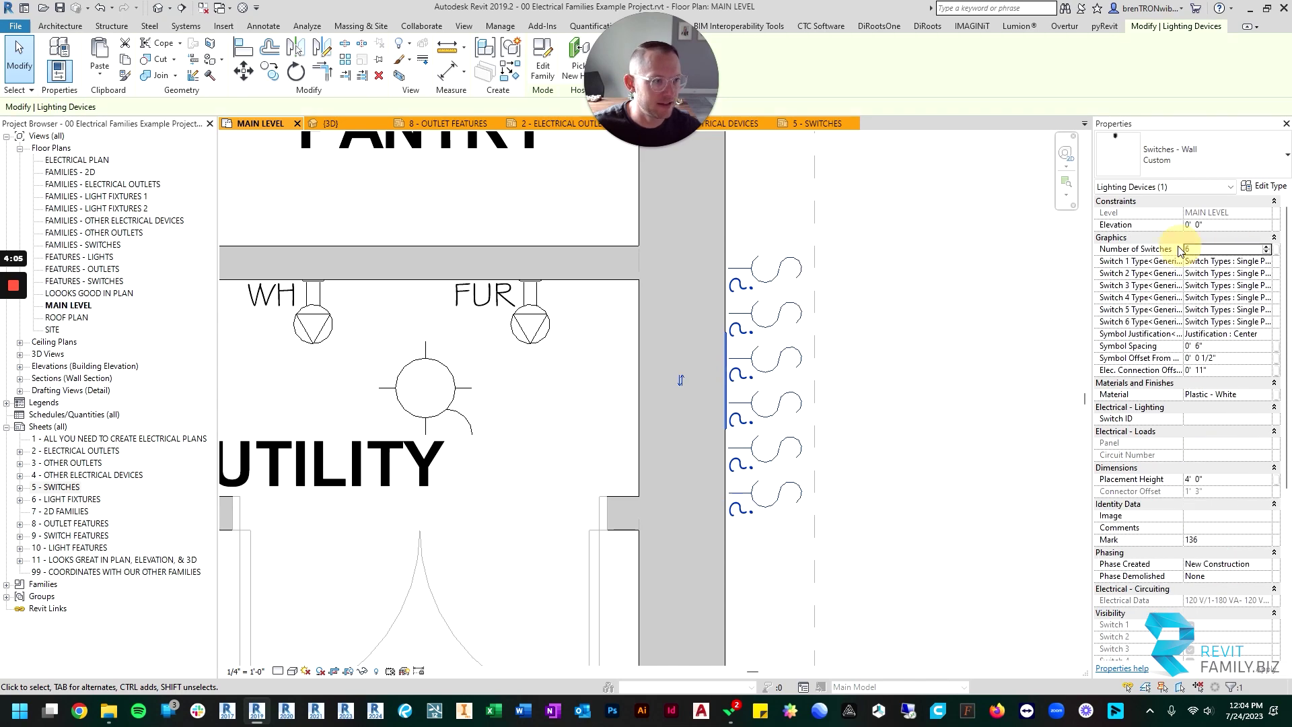
type("1")
left_click(931, 288)
Create Similar (CS) twice to place two more single switches along the wall.
left_click(753, 384)
key("c")
key("s")
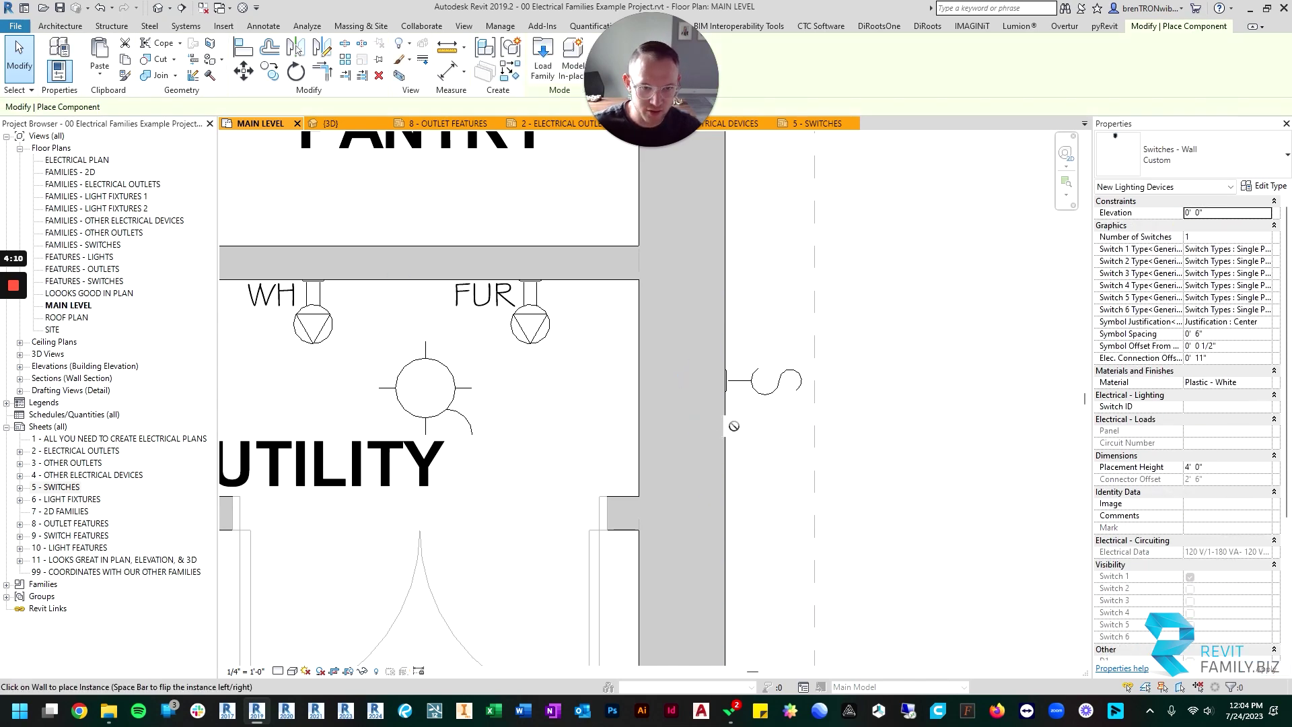
left_click(726, 418)
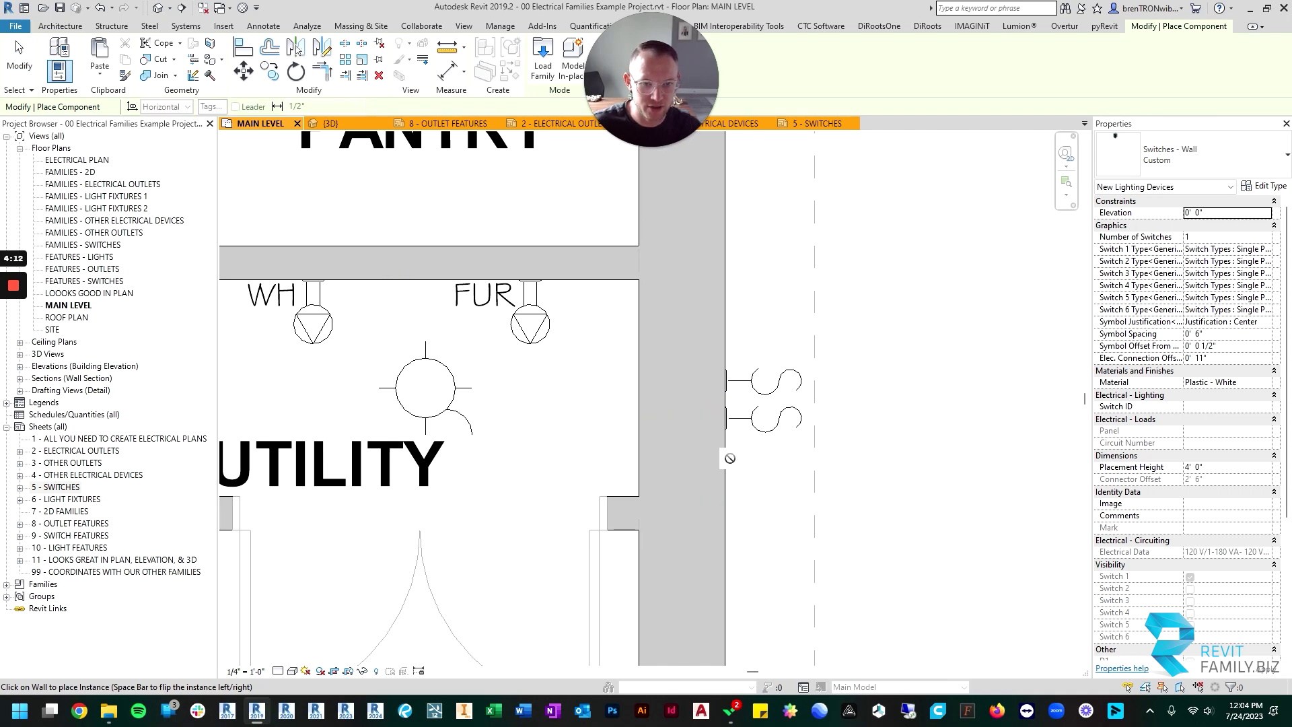
key("Escape")
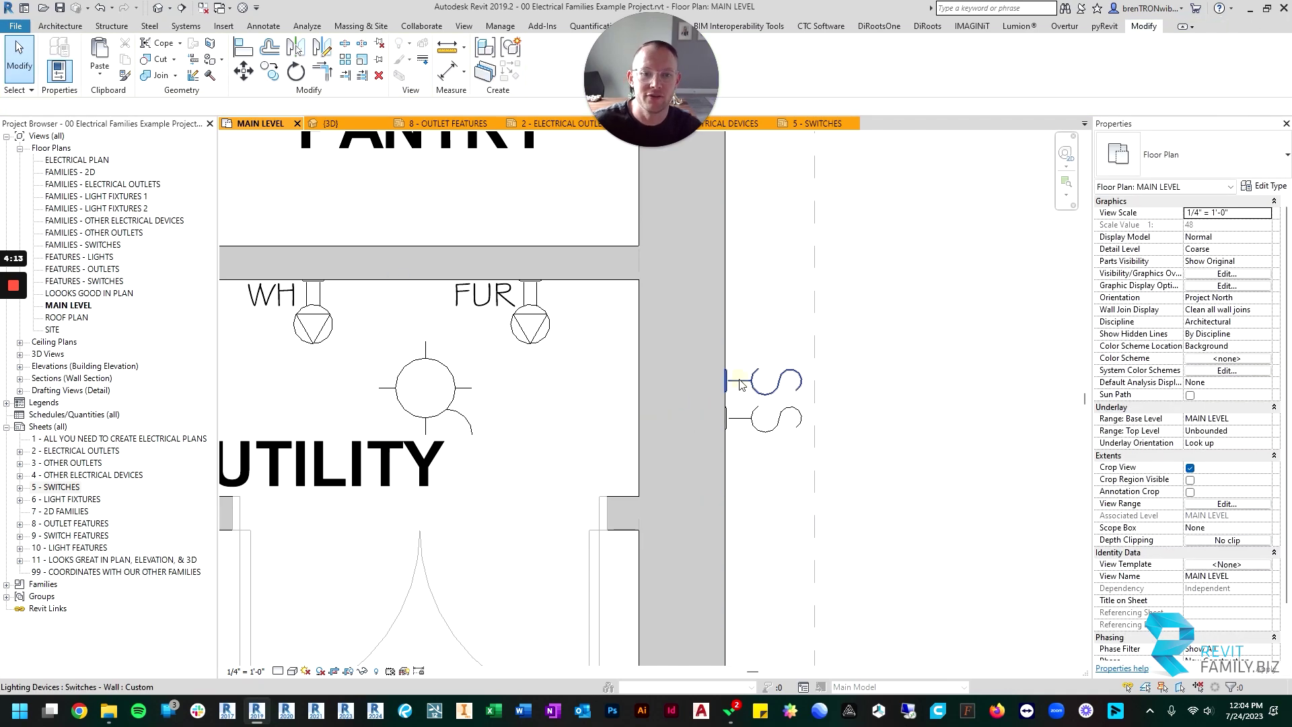
left_click(740, 385)
key("c")
key("s")
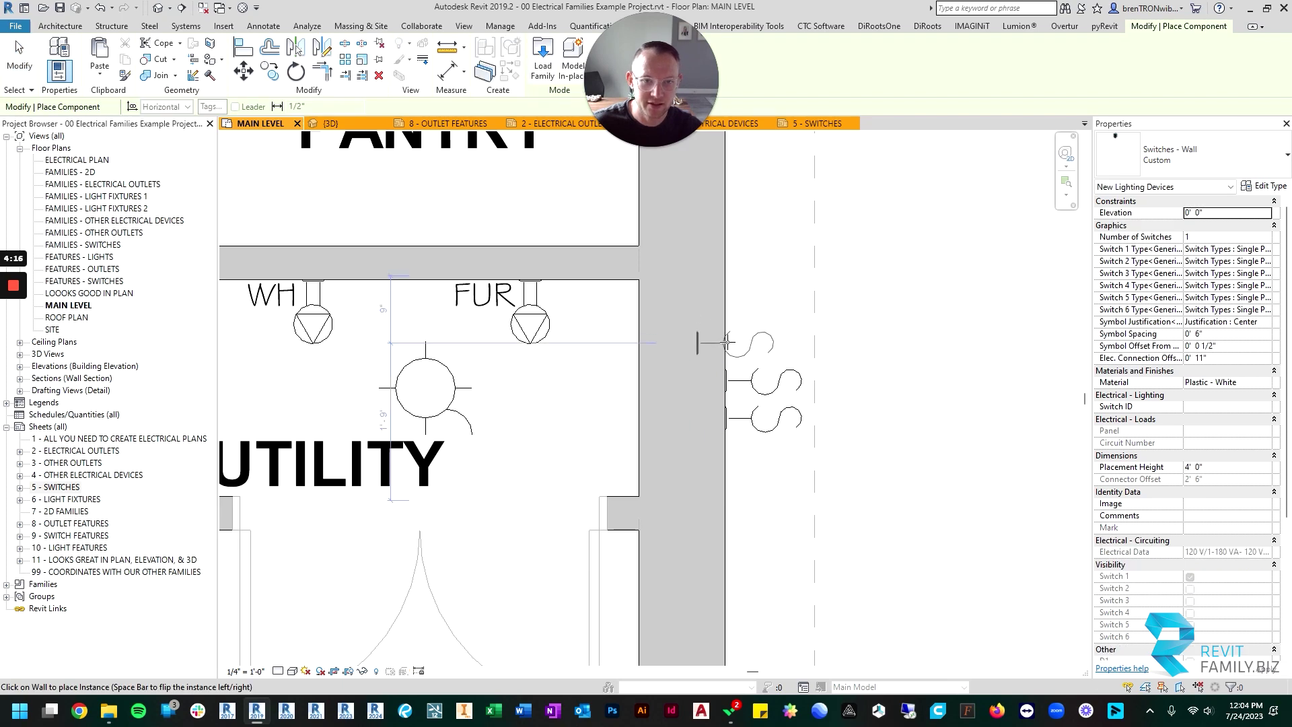
left_click(726, 337)
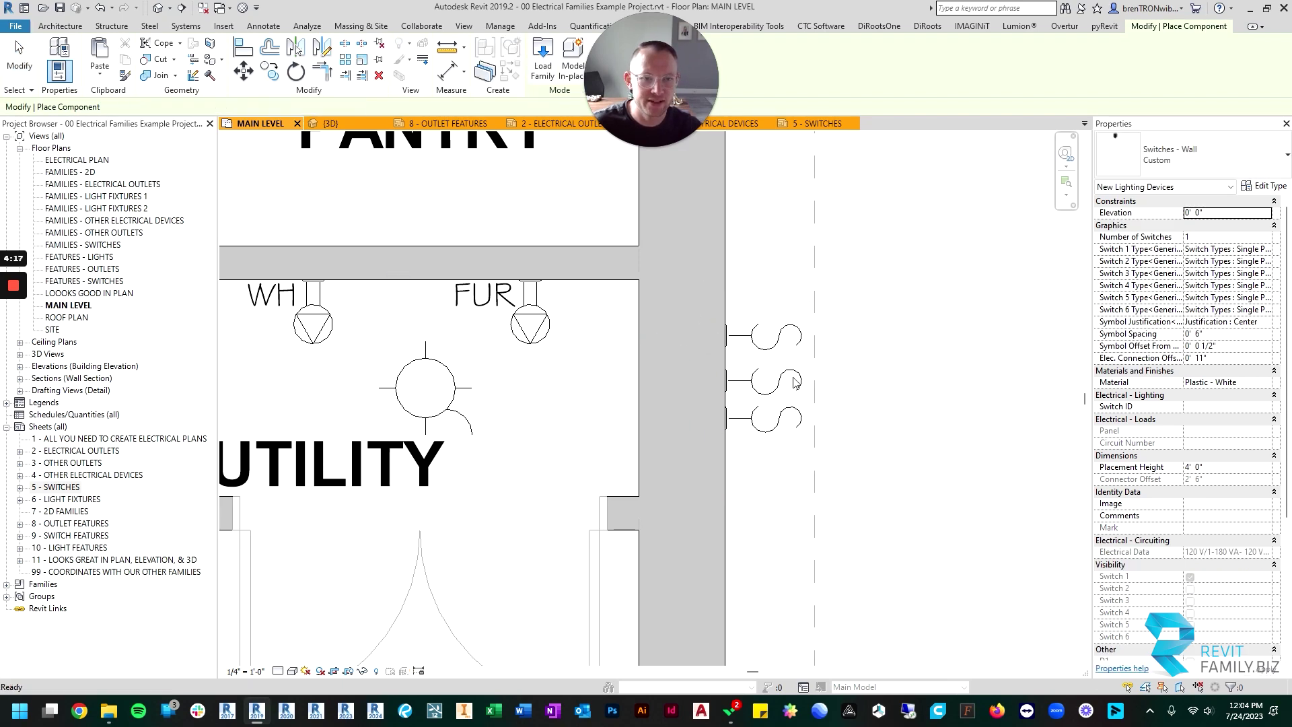
key("Escape")
key("Escape")
Nudge the top switch slightly down the wall and check the three-switch stack.
left_click(742, 342)
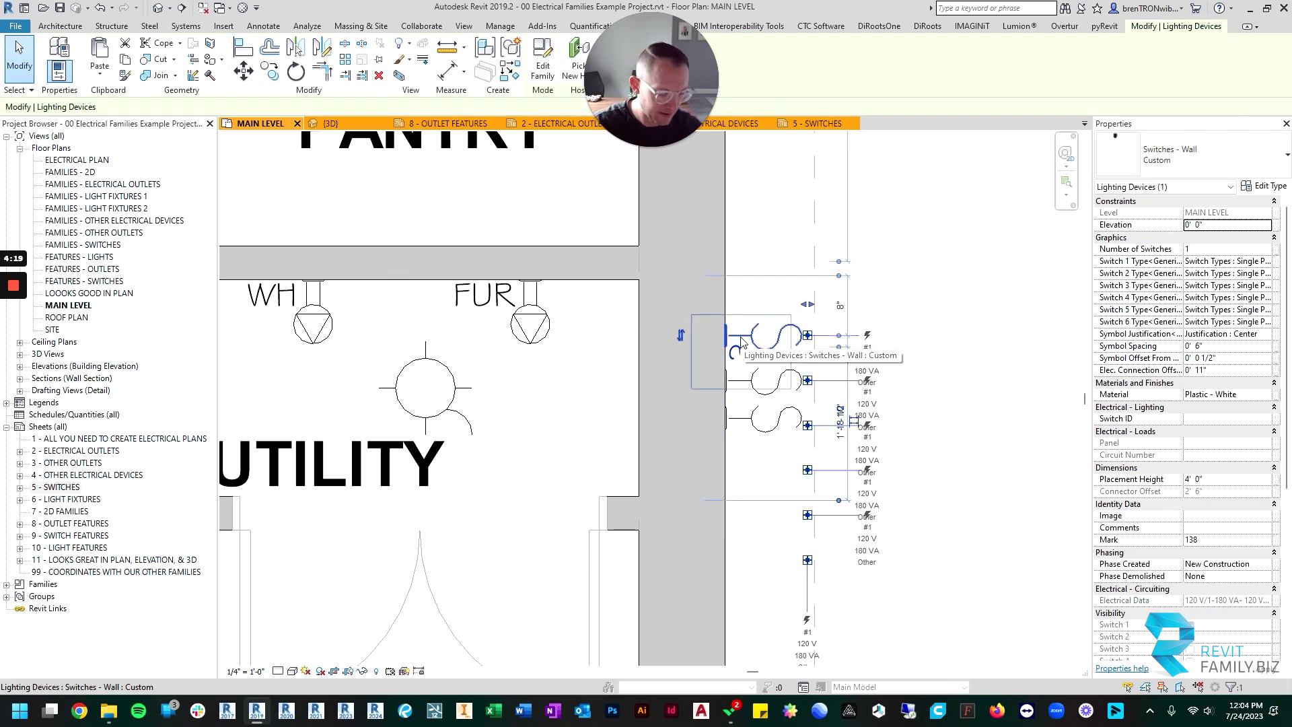
left_click_drag(742, 342, 744, 351)
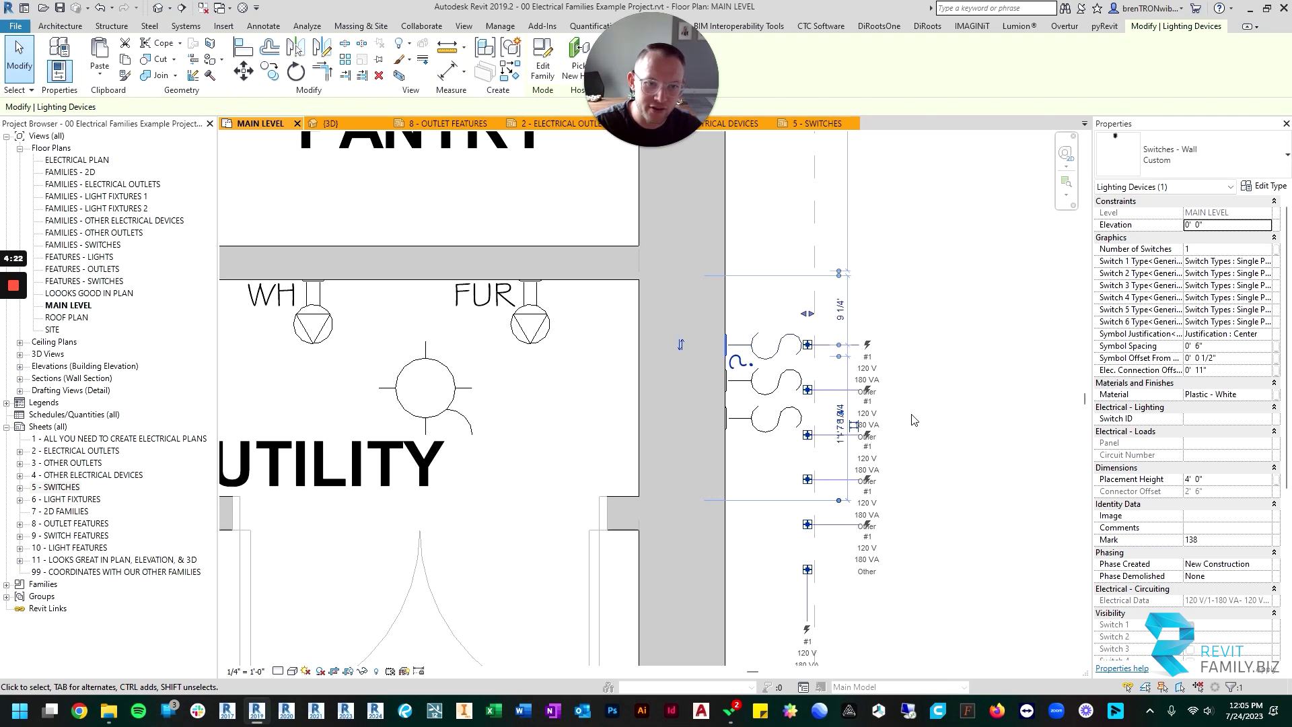
left_click(849, 450)
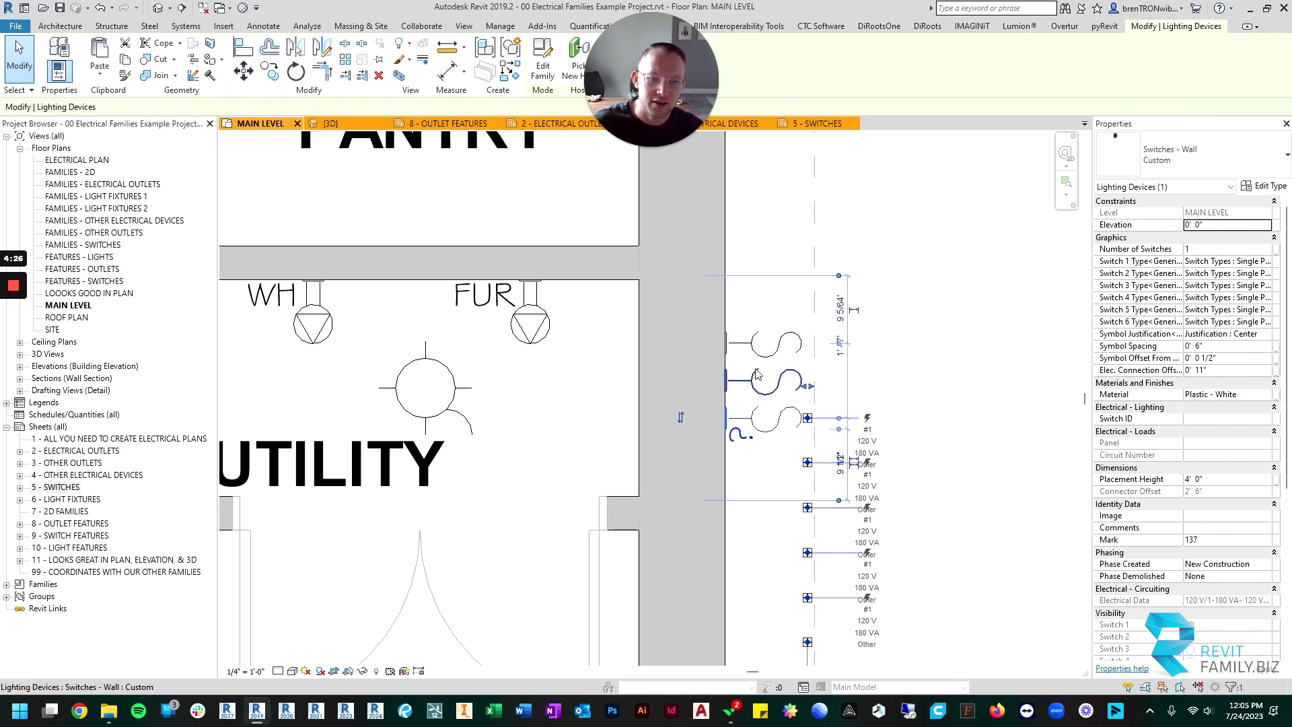
left_click(786, 362)
scroll(785, 362, "down", 3)
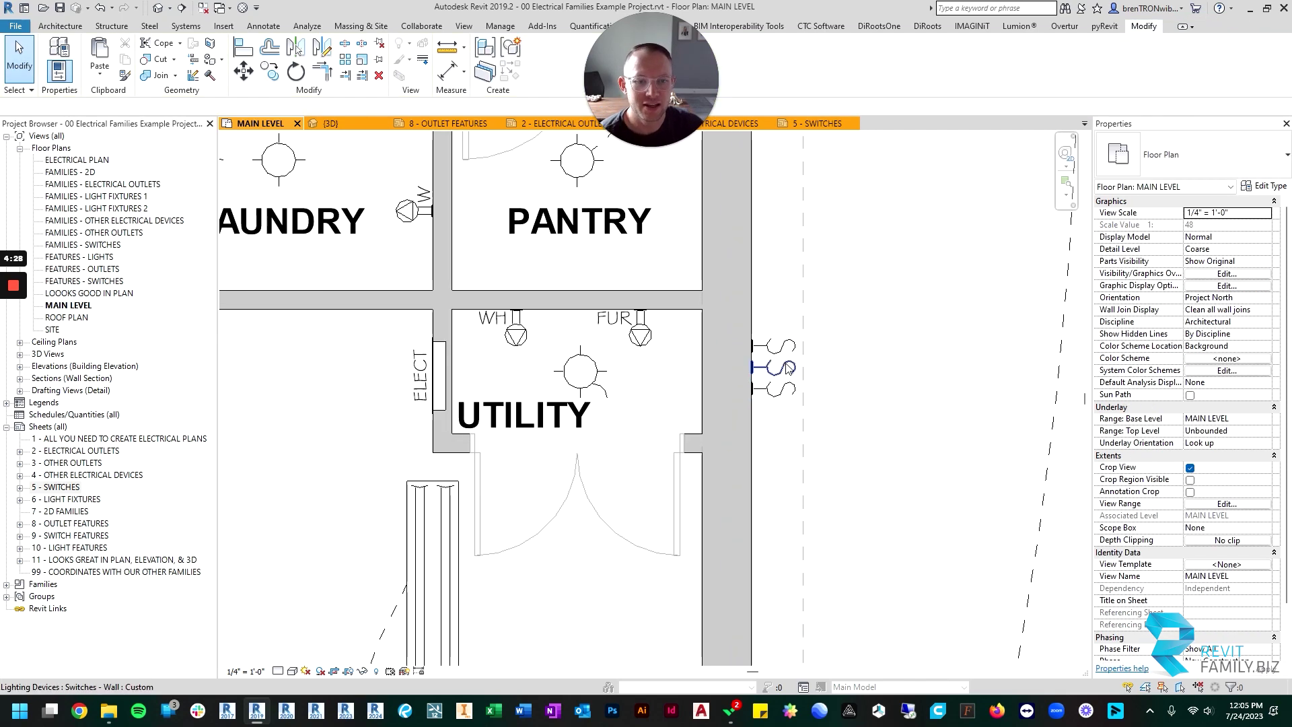
scroll(786, 357, "up", 3)
scroll(727, 349, "up", 1)
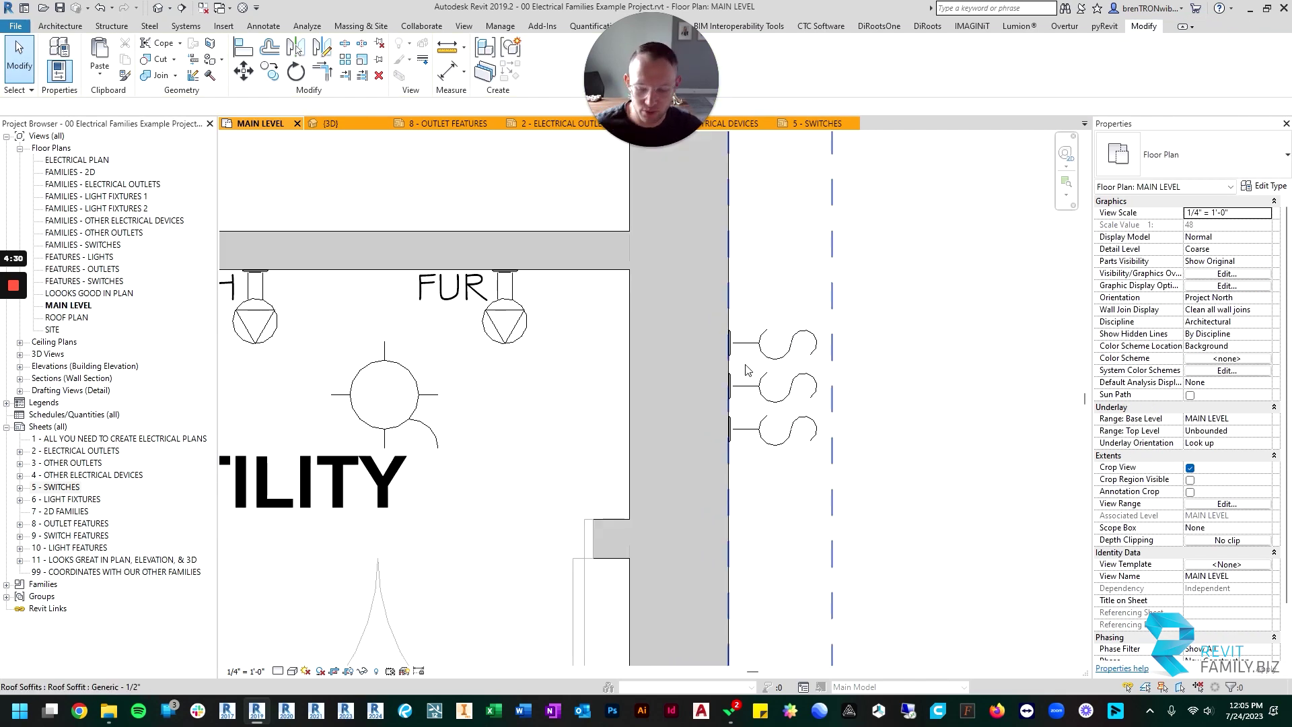
Open the default 3D view and orbit and zoom to the three single-switch plates.
key("c")
key("d")
middle_click_drag(745, 365, 705, 377, "shift")
scroll(756, 391, "down", 2)
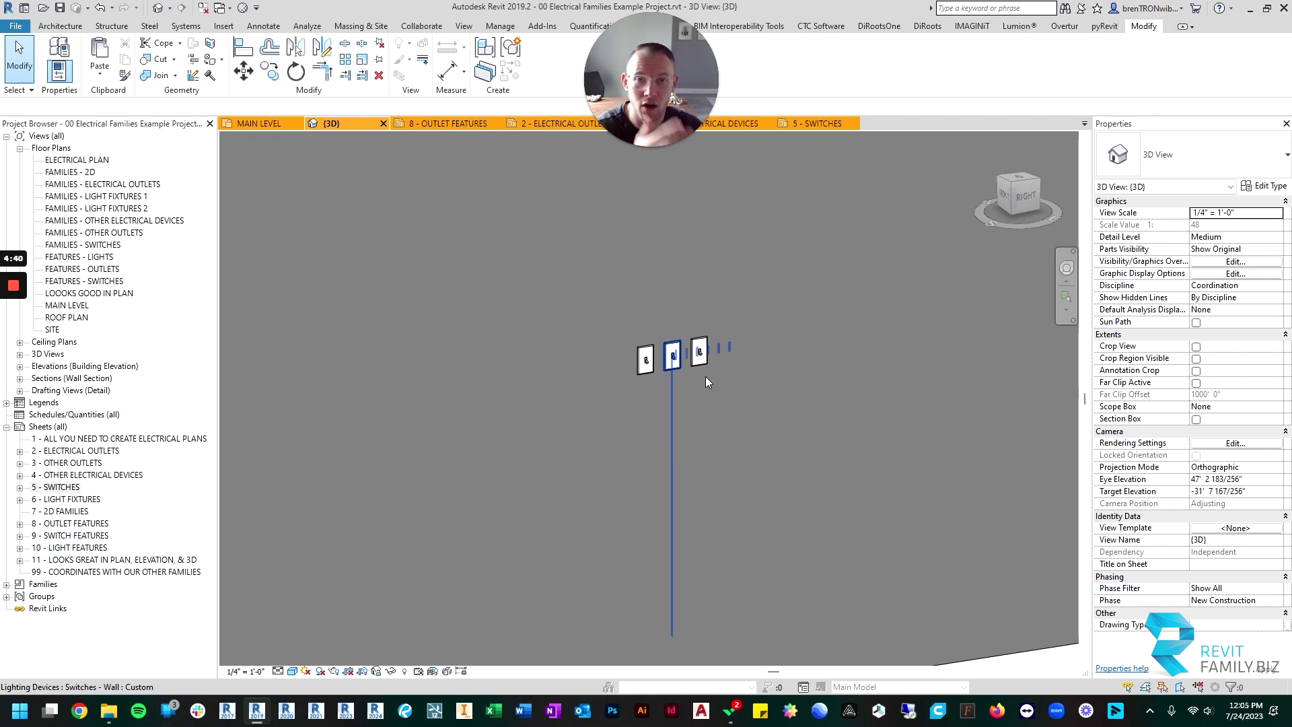
scroll(672, 379, "up", 3)
scroll(630, 411, "down", 5)
scroll(610, 421, "up", 2)
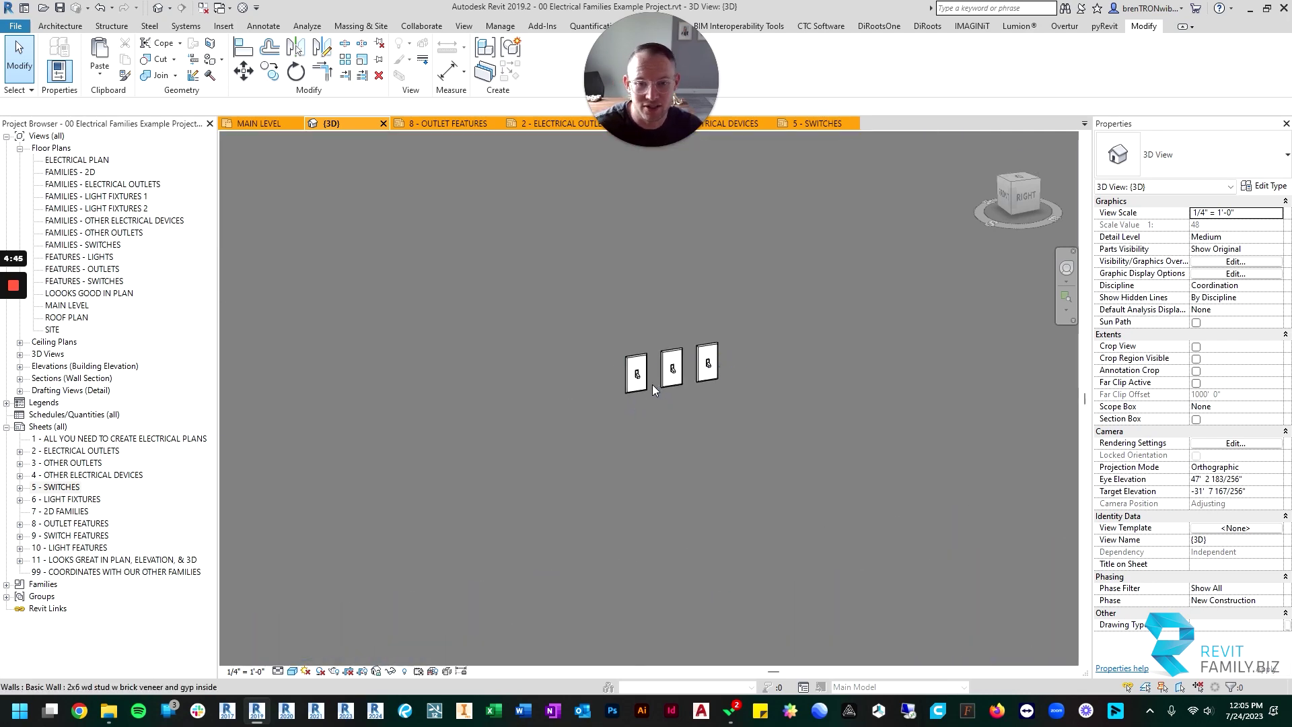
Back on the MAIN LEVEL plan, remove the extra single switches.
left_click(255, 123)
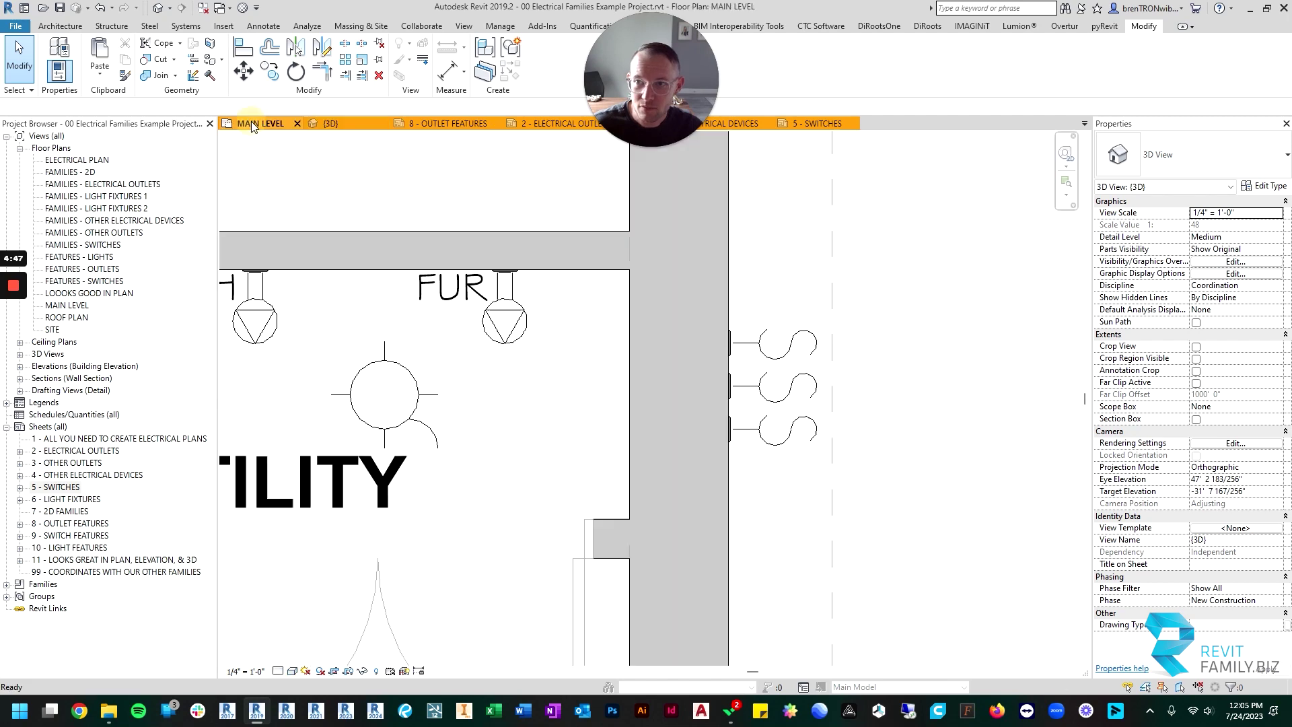
left_click(735, 349)
key("Escape")
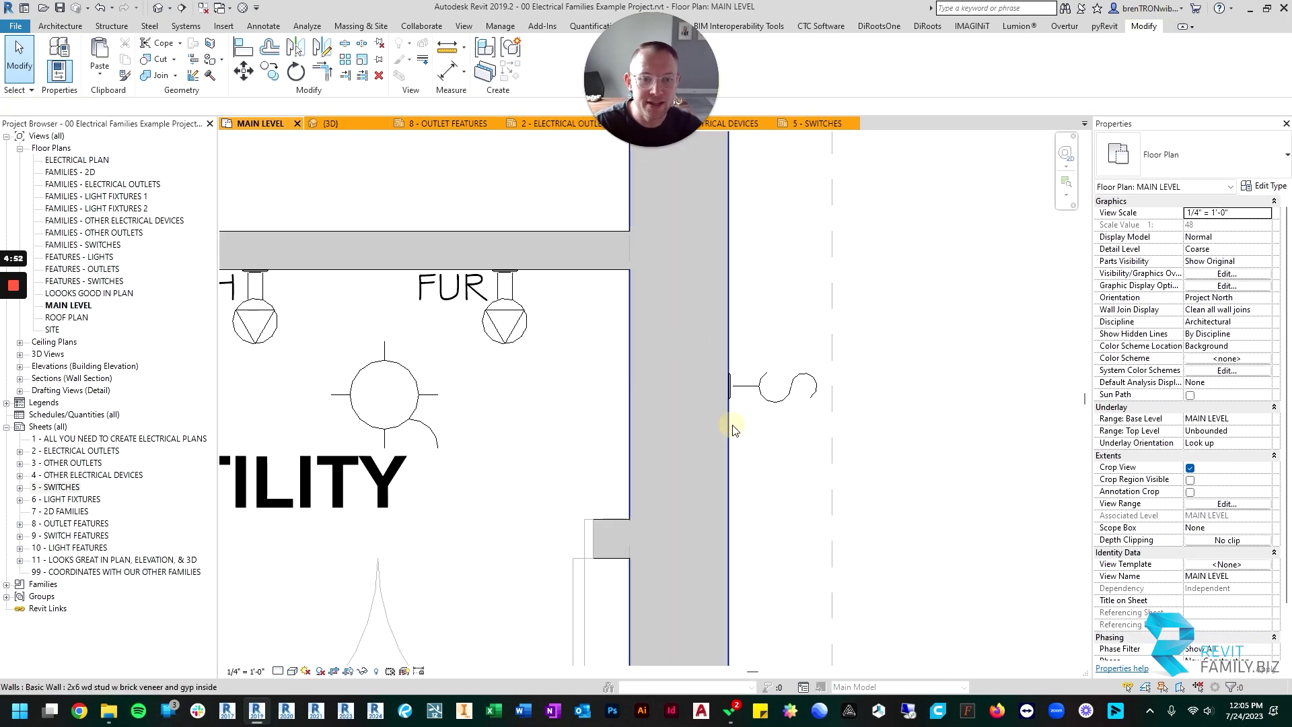
Set the remaining wall switch's Number of Switches to 6.
left_click(733, 386)
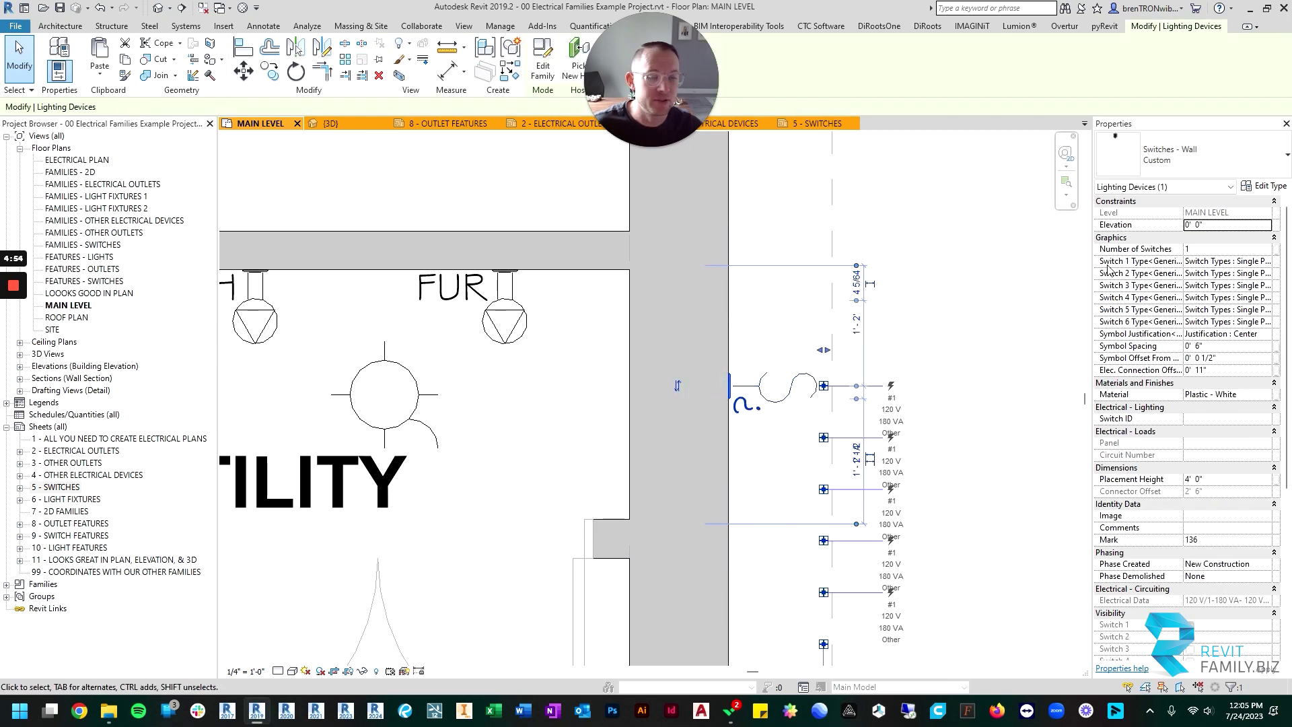
left_click(1269, 247)
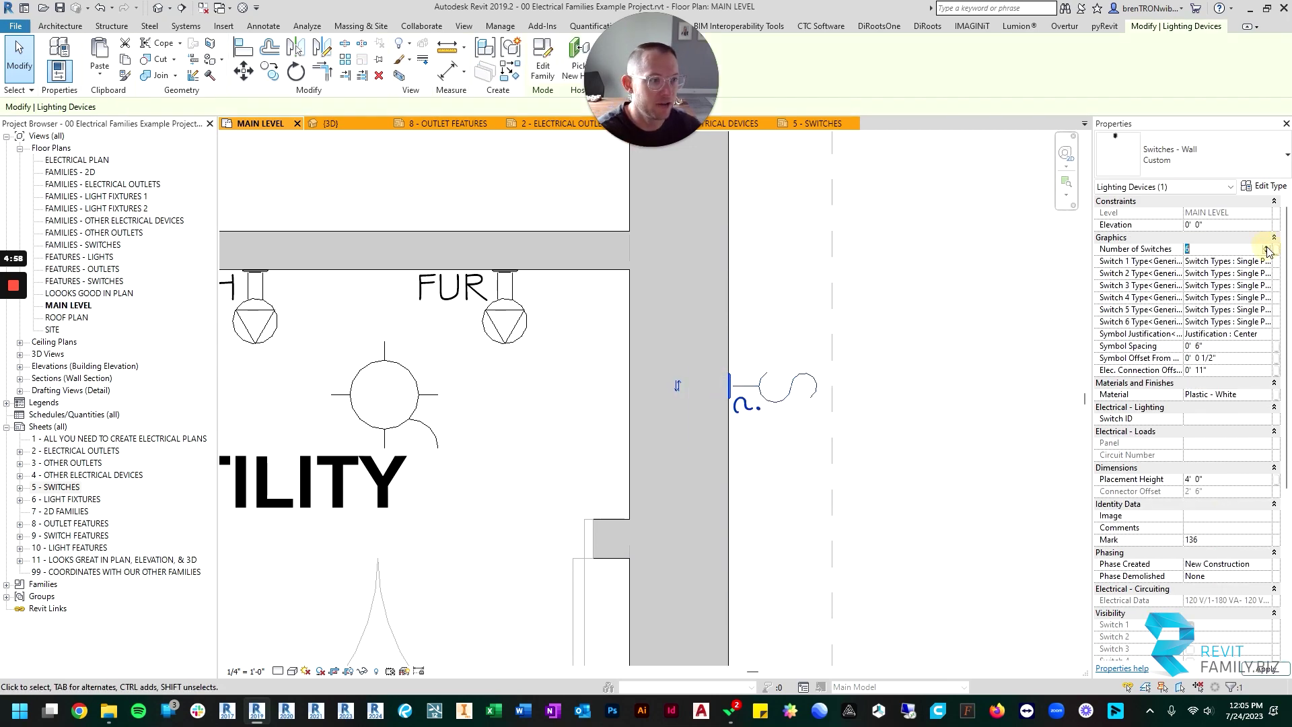
left_click(932, 303)
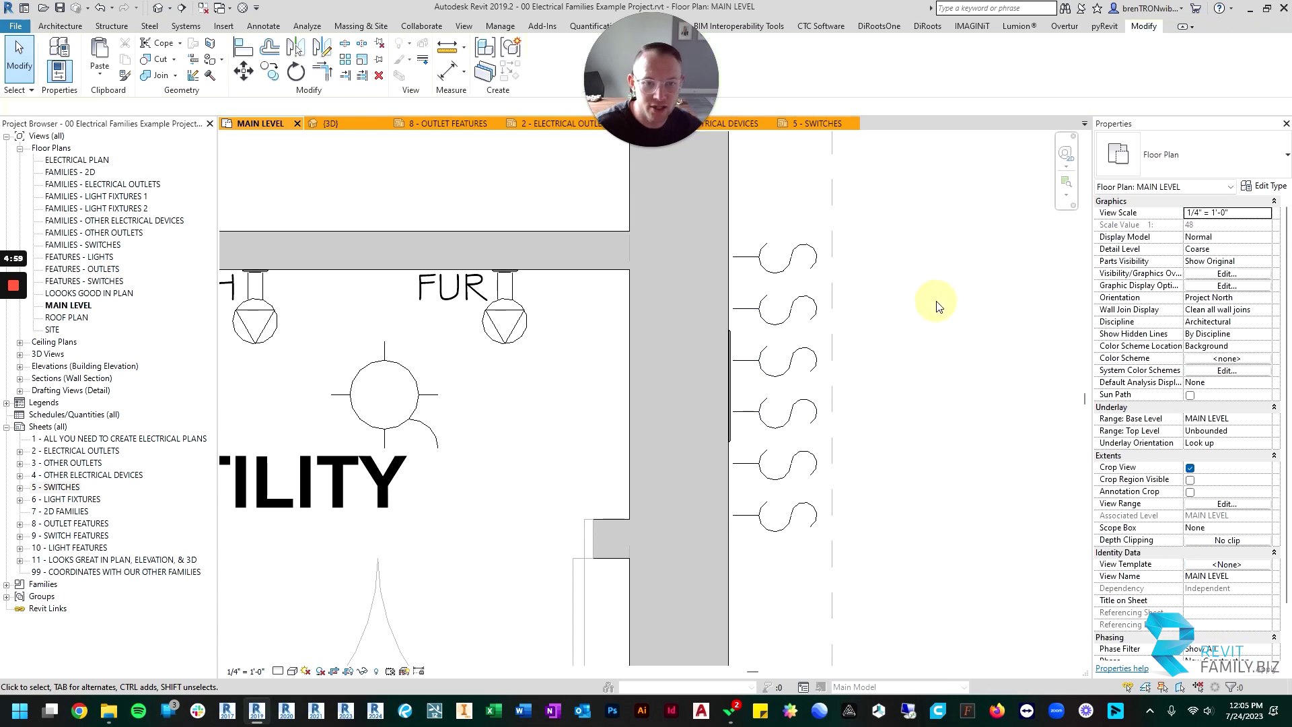
scroll(770, 296, "down", 2)
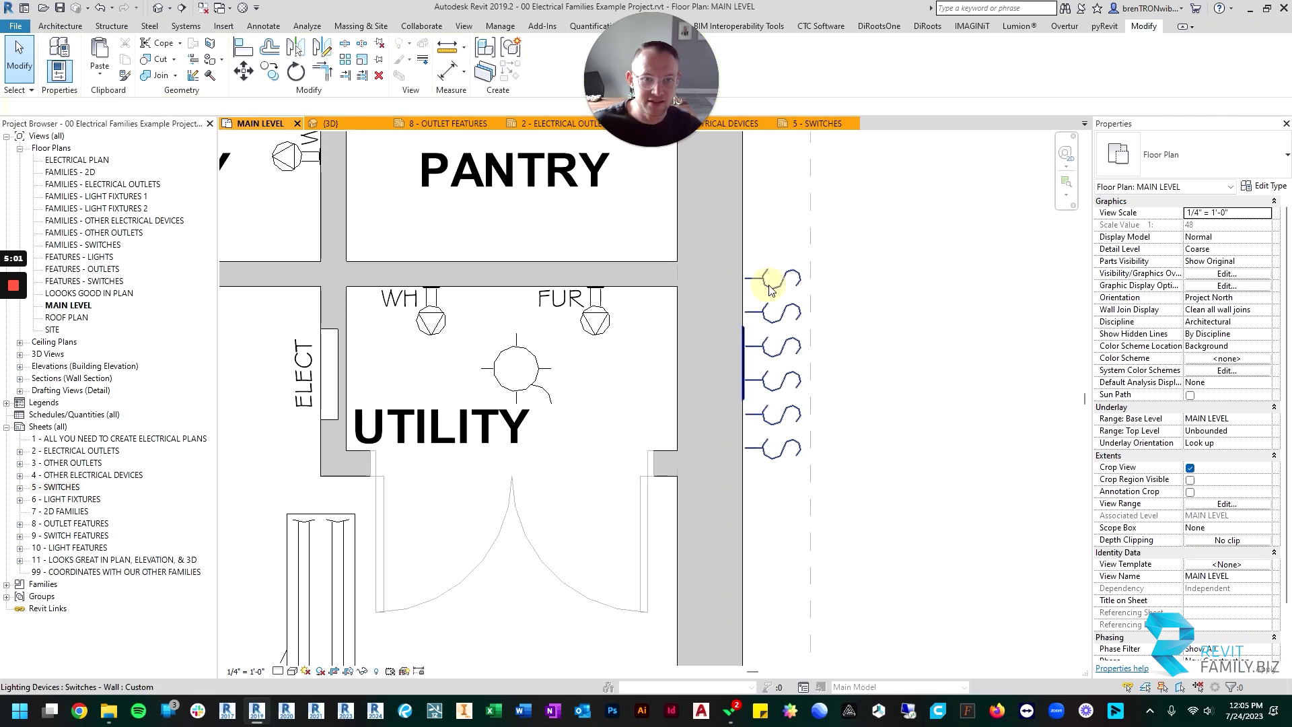
scroll(754, 316, "up", 2)
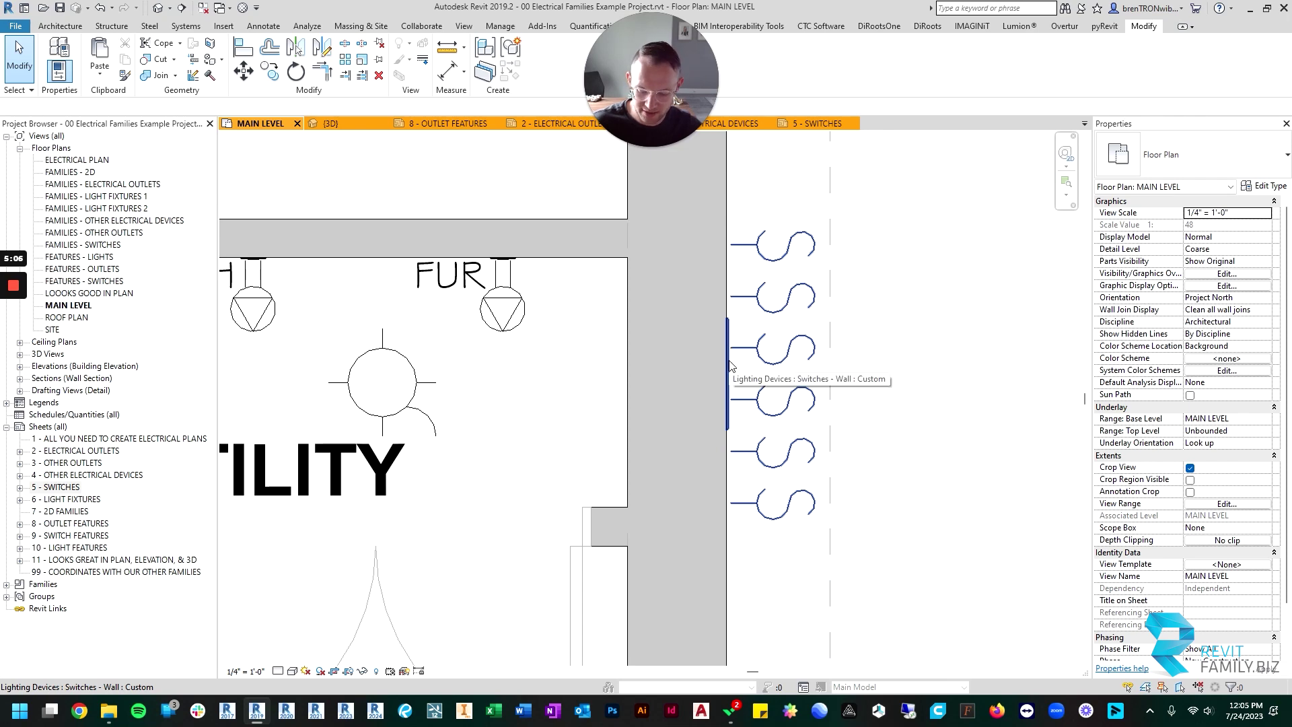
In the 3D view, set the switch plate's Number of Switches to 4.
key("ctrl+Tab")
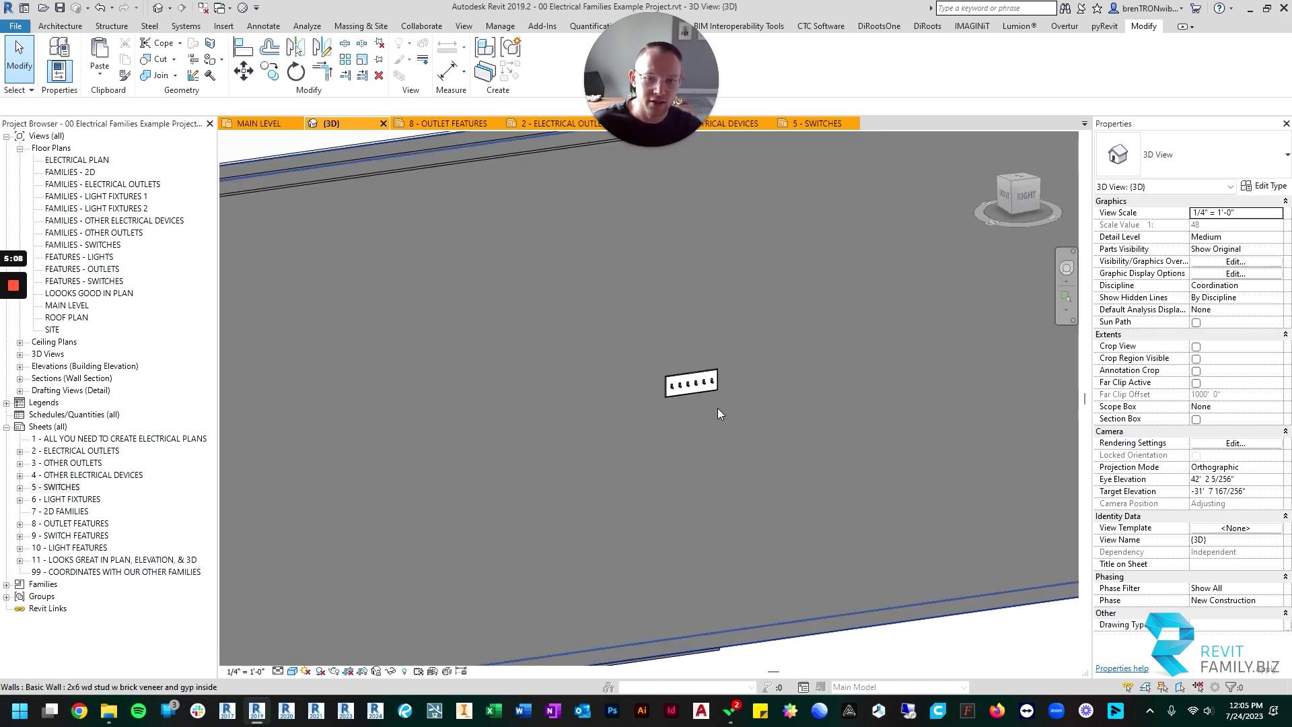
scroll(717, 413, "down", 3)
middle_click_drag(717, 413, 700, 401, "shift")
scroll(700, 401, "up", 4)
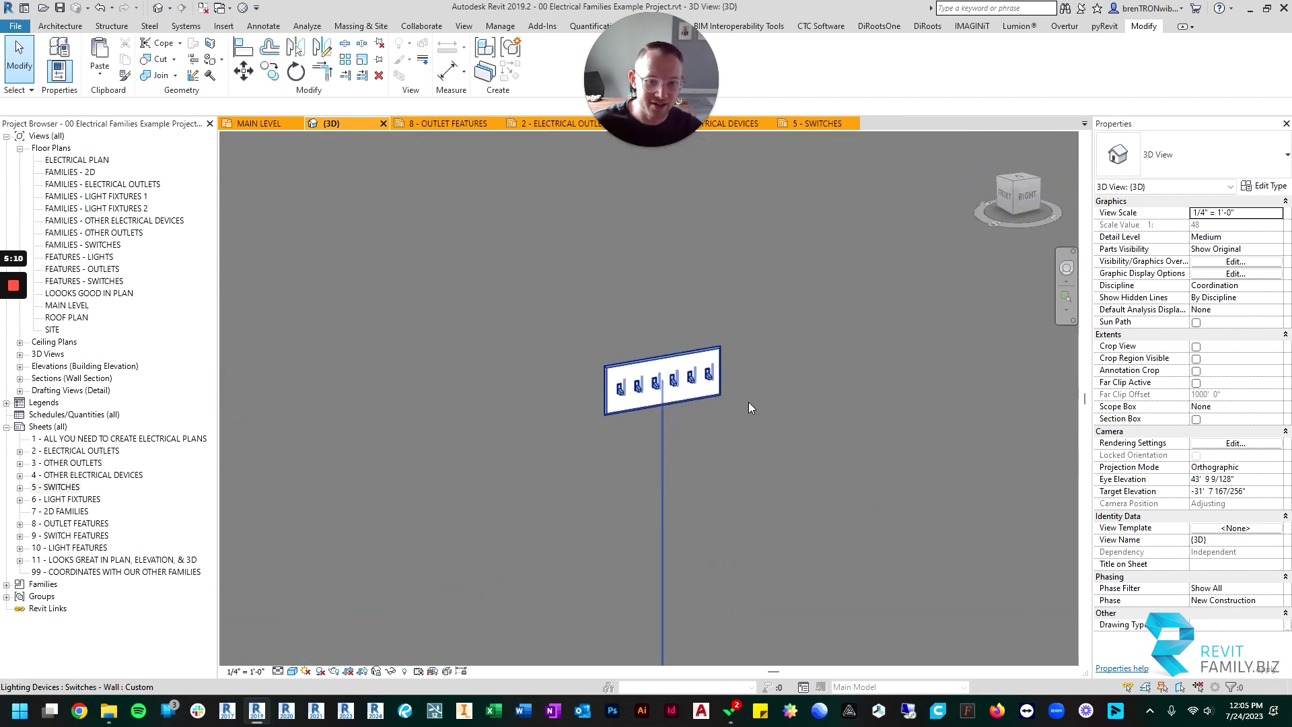
left_click(679, 404)
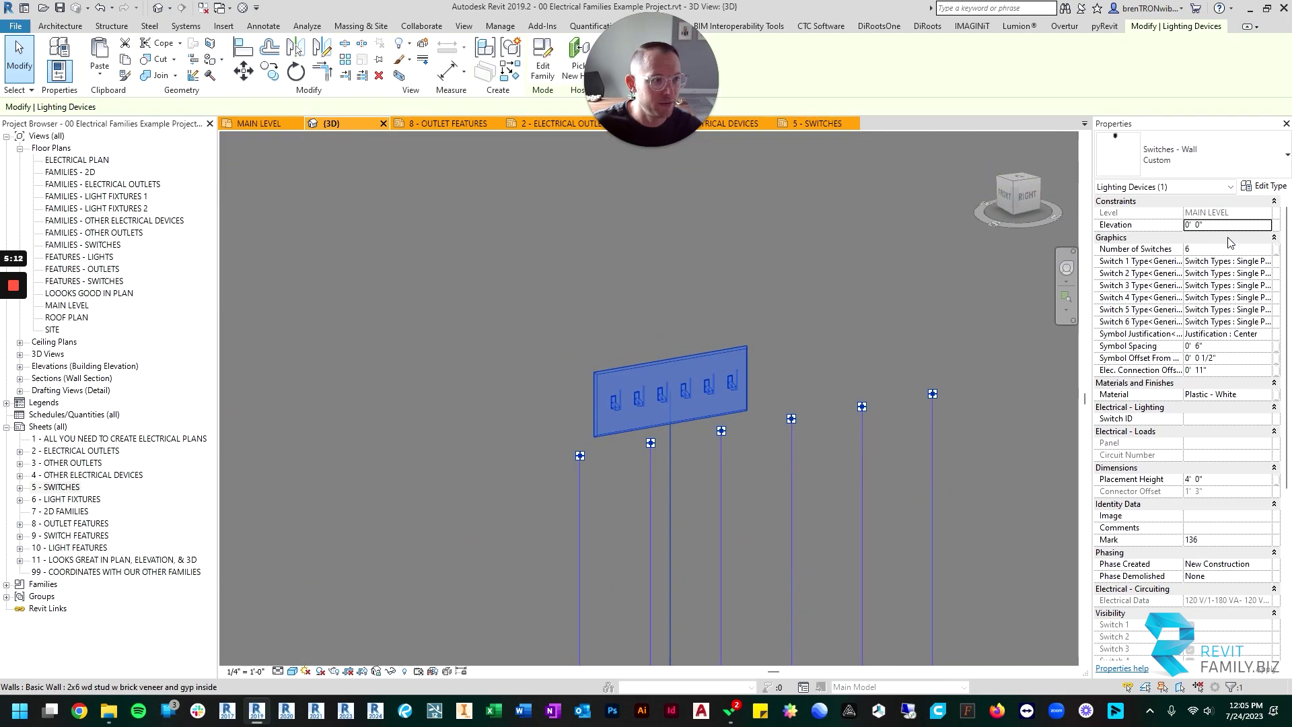
left_click(1269, 248)
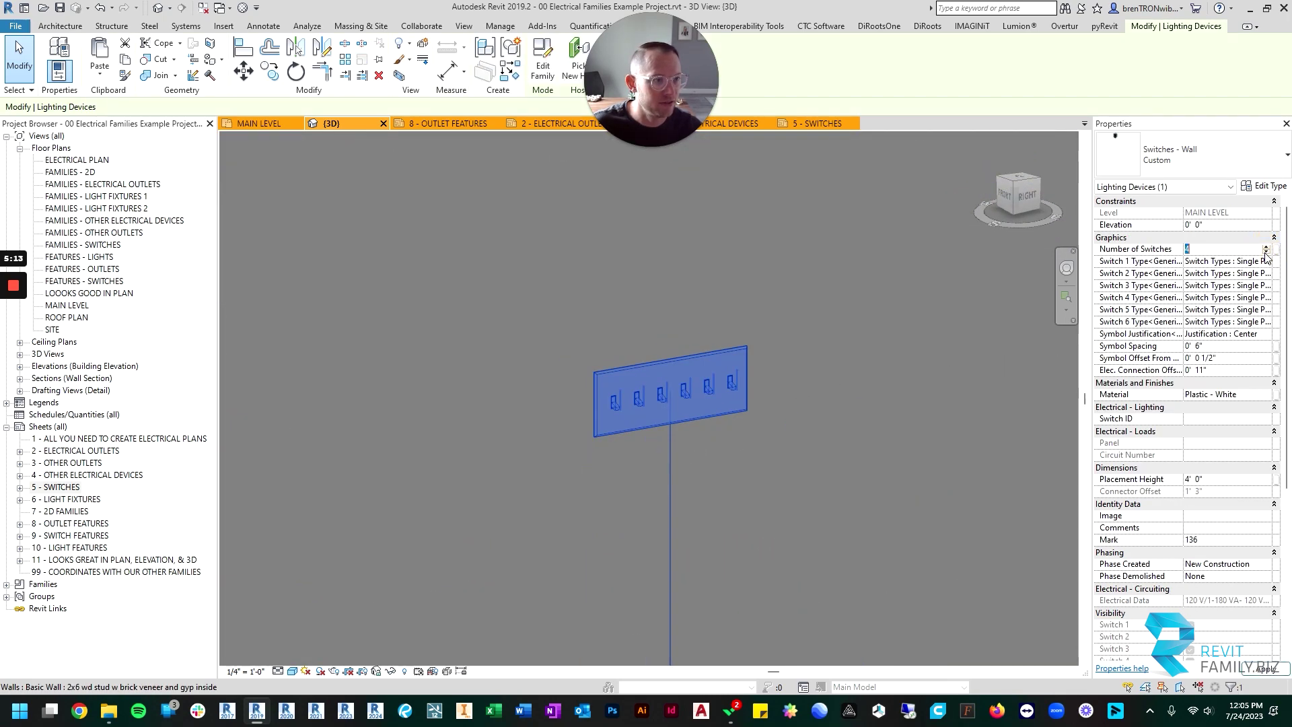
key("Return")
left_click(781, 335)
Orbit and zoom the 3D view to check the four-gang plate head-on.
middle_click_drag(684, 464, 579, 431, "shift")
scroll(697, 424, "up", 4)
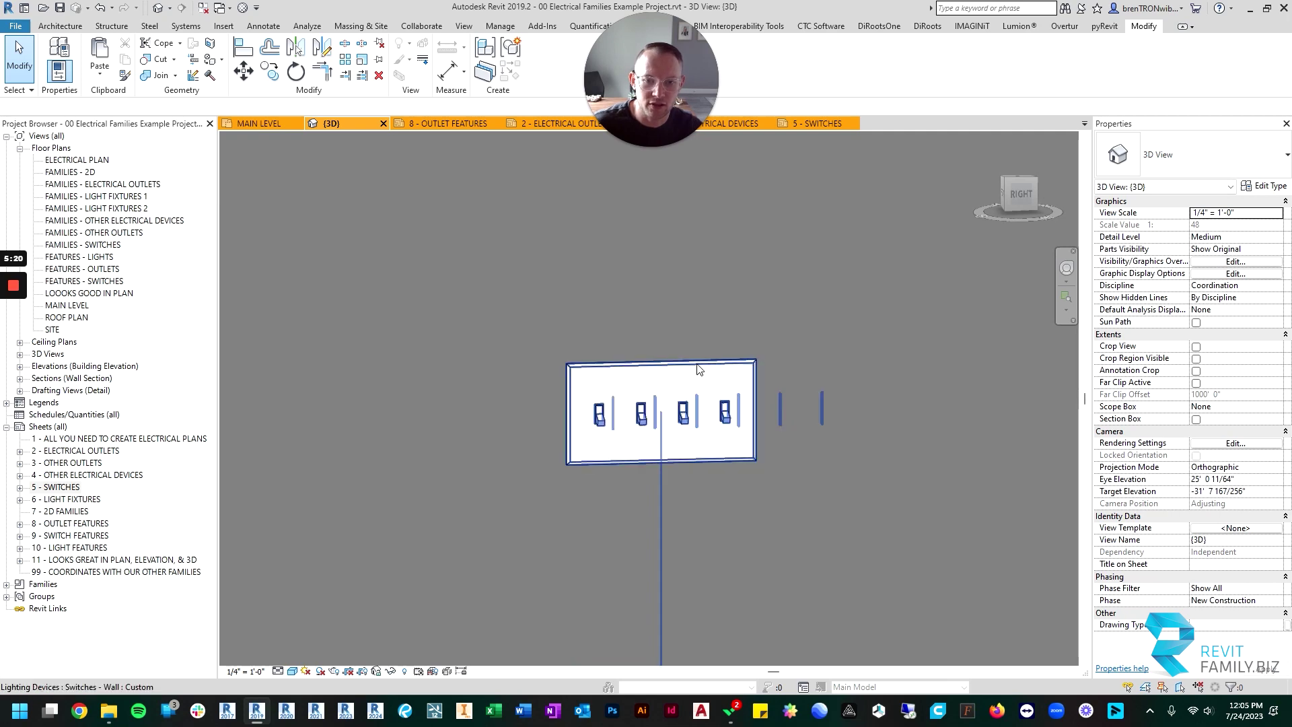
left_click(696, 364)
scroll(662, 424, "down", 2)
left_click(585, 427)
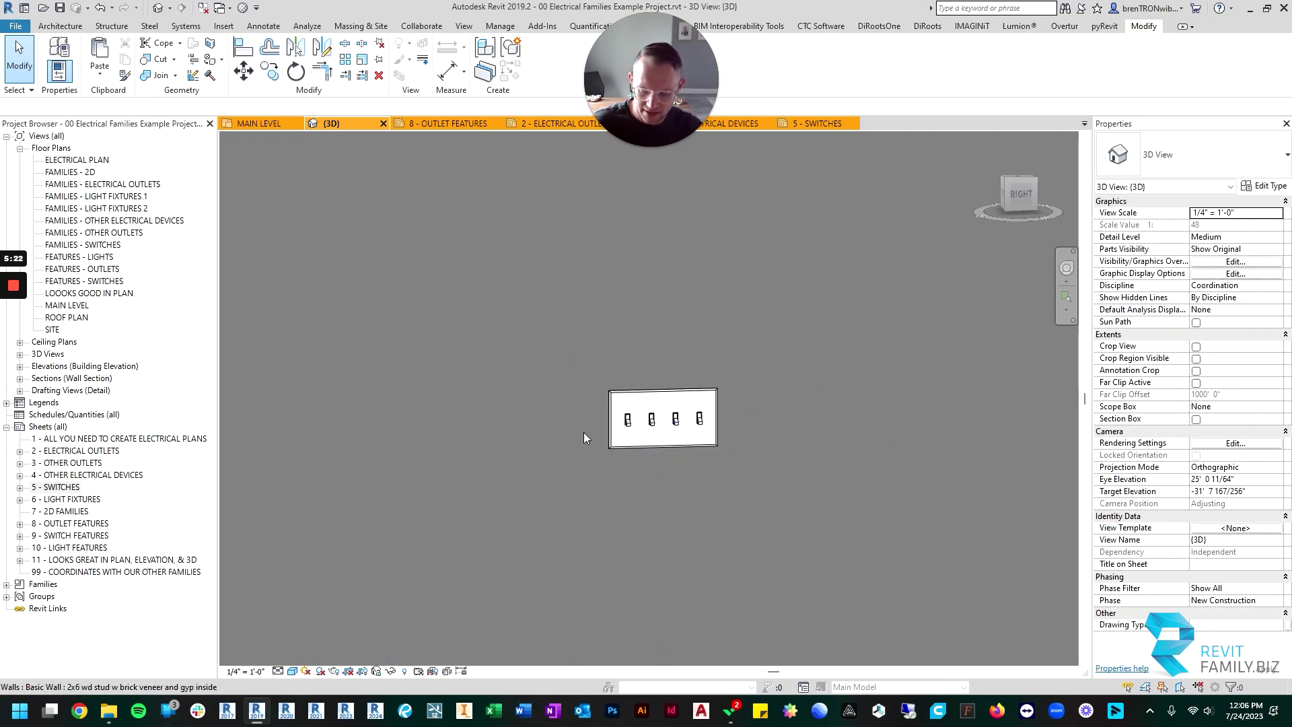
On the MAIN LEVEL plan, zoom to the four stacked switch symbols and select the switch.
left_click(261, 123)
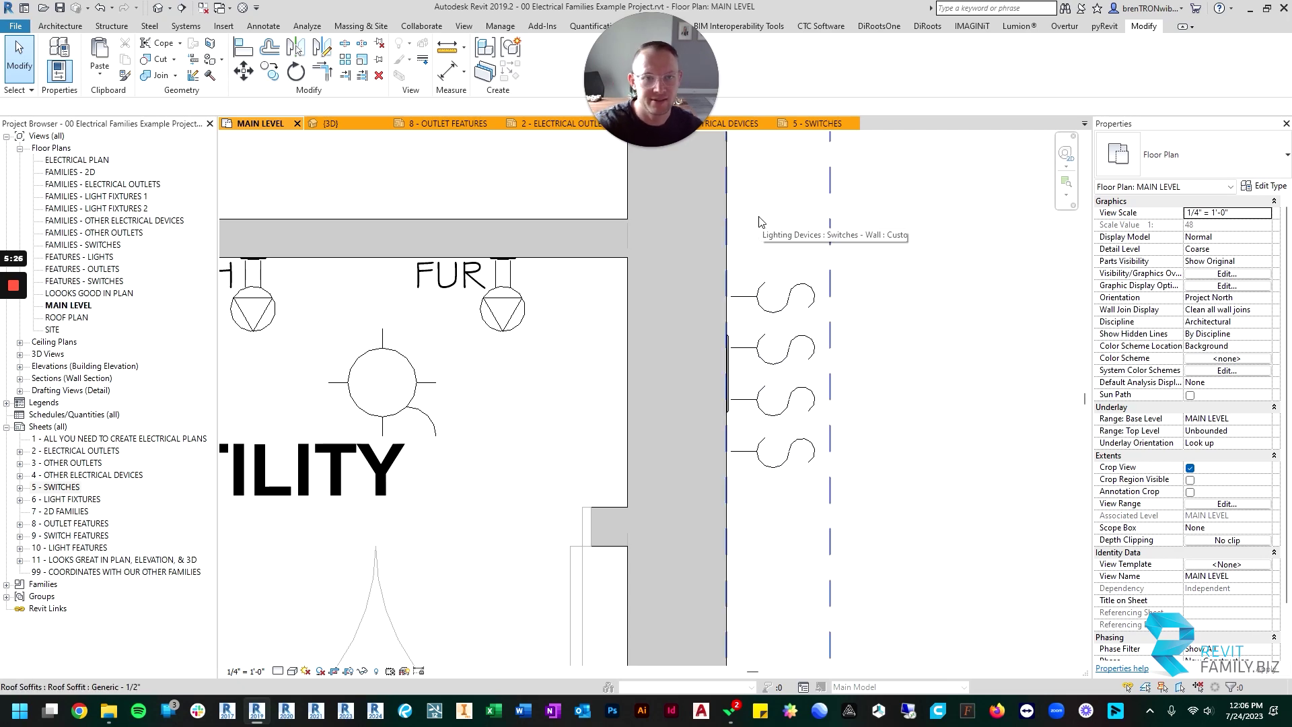
scroll(740, 390, "down", 2)
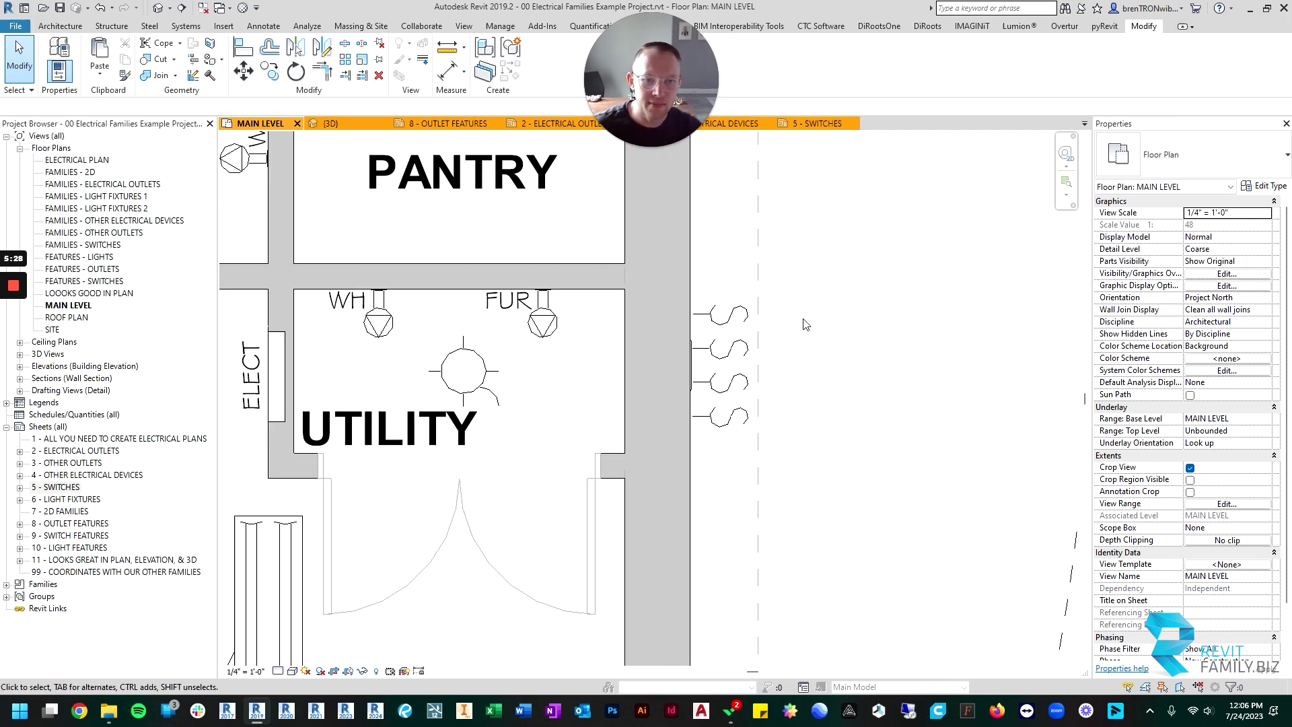
scroll(713, 397, "up", 3)
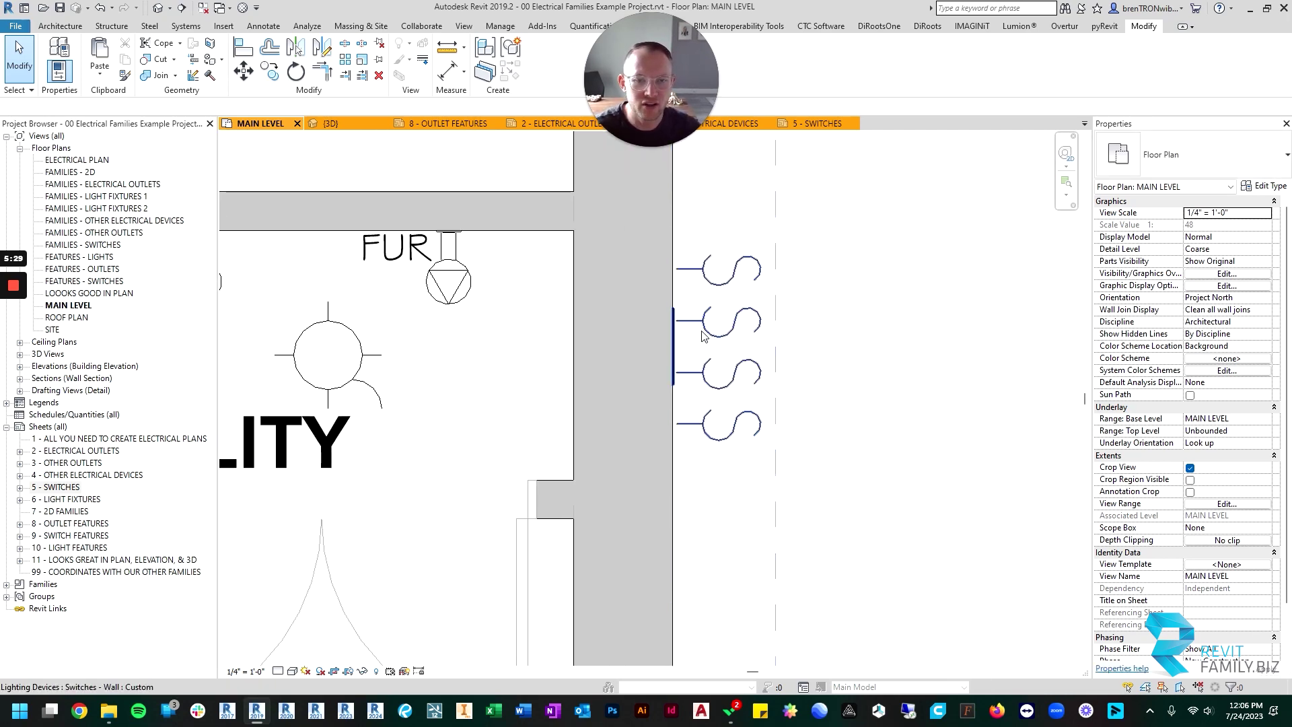
left_click(697, 325)
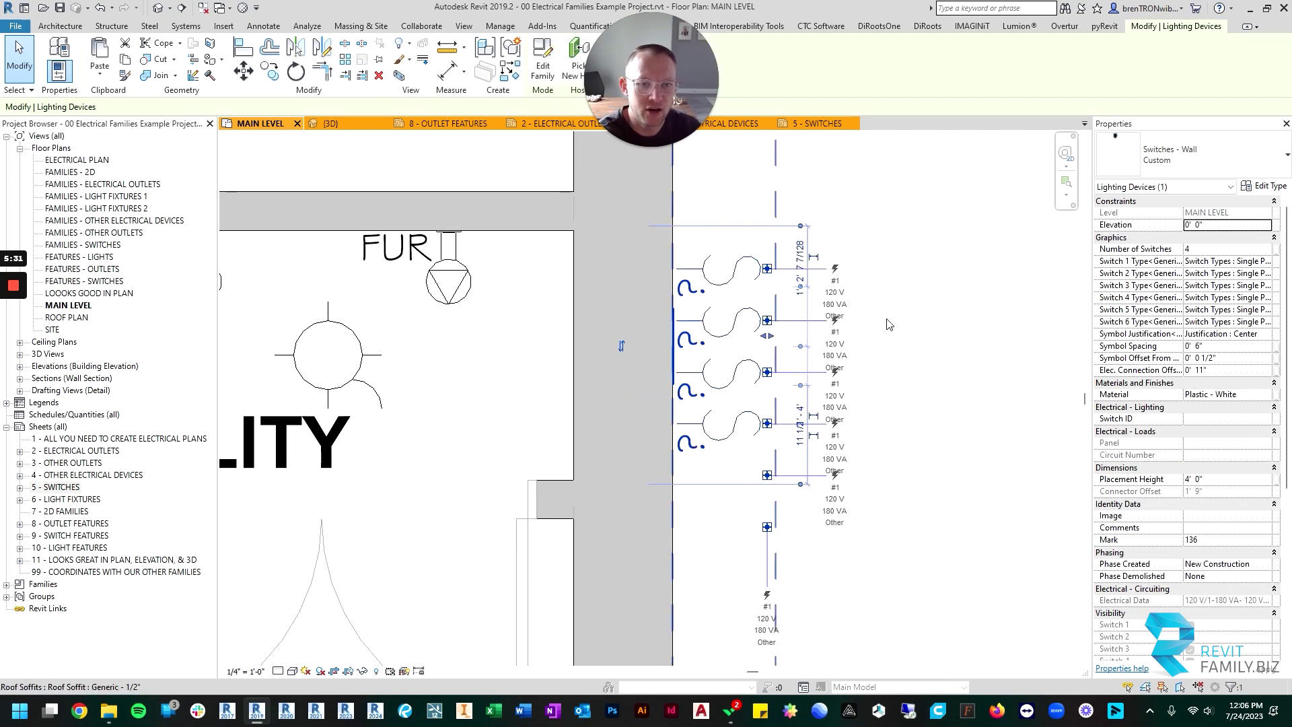
left_click(910, 295)
scroll(807, 325, "down", 4)
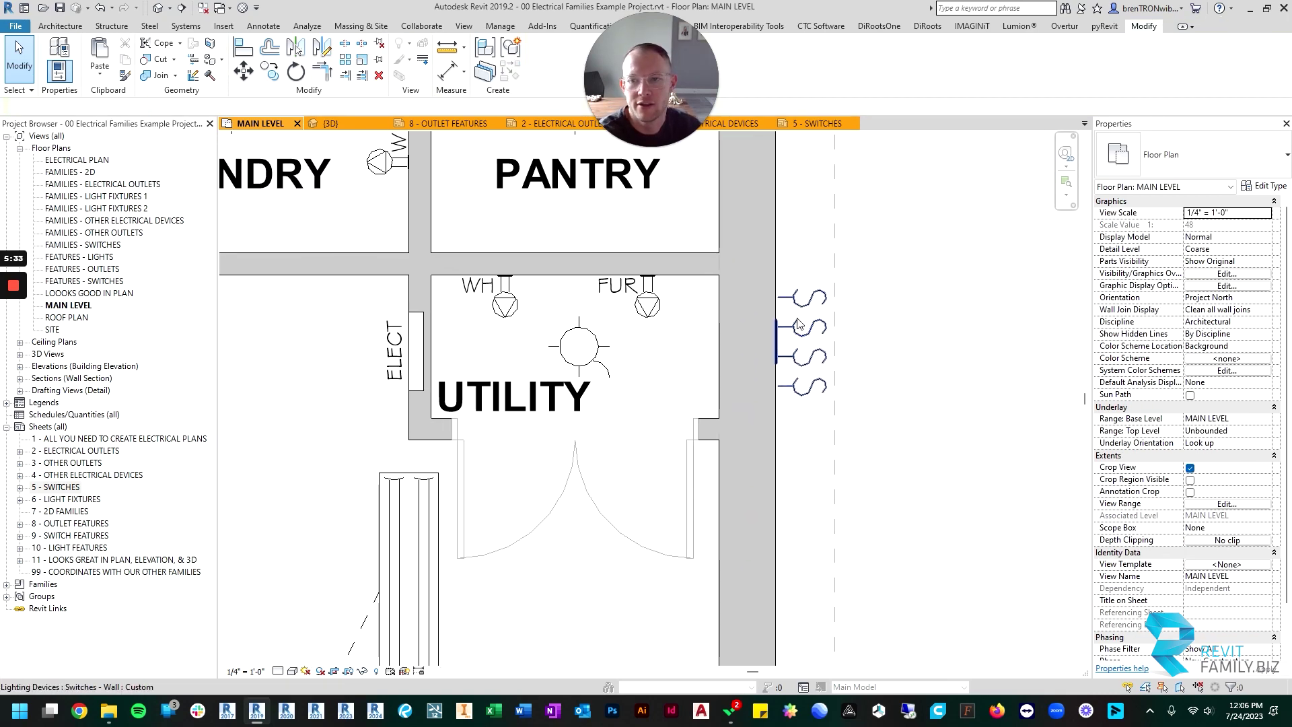
scroll(798, 323, "down", 2)
scroll(798, 323, "up", 7)
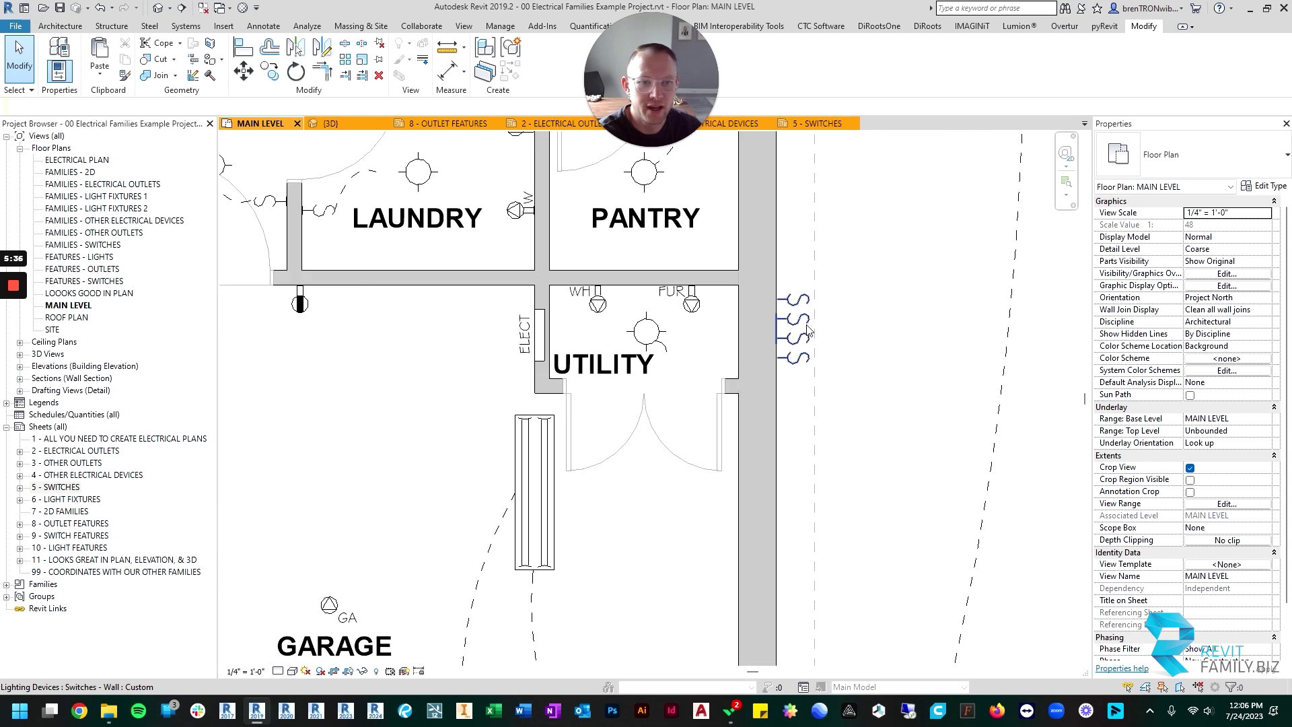
left_click(763, 322)
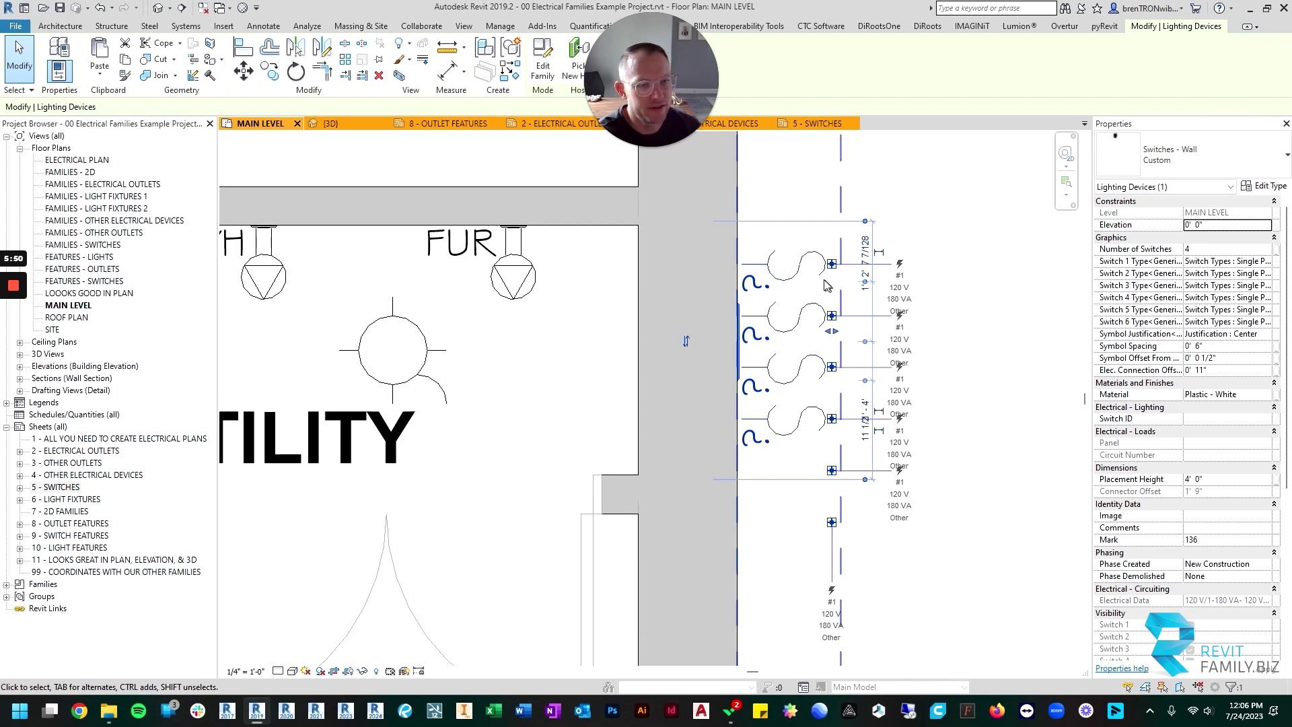
Set Number of Switches to 6, keep switch 1 Single Pole, and make switch 2 a Dimmer.
left_click(1269, 250)
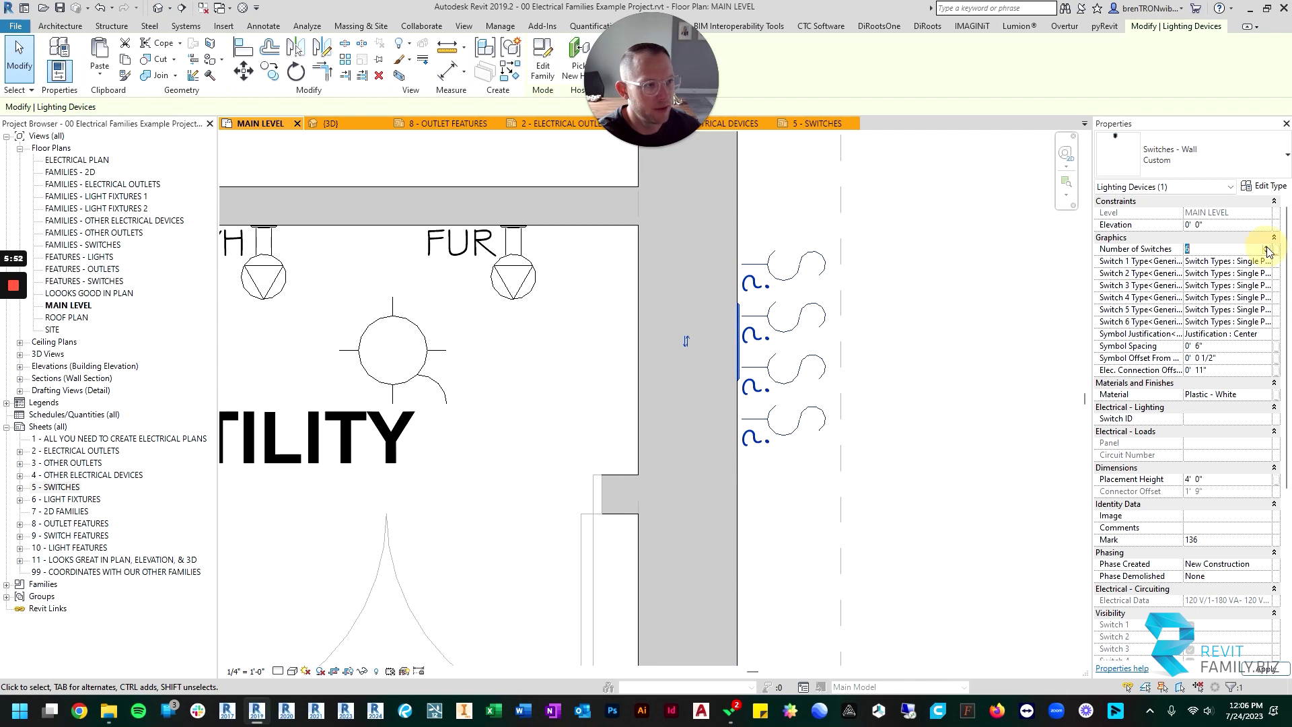
key("Return")
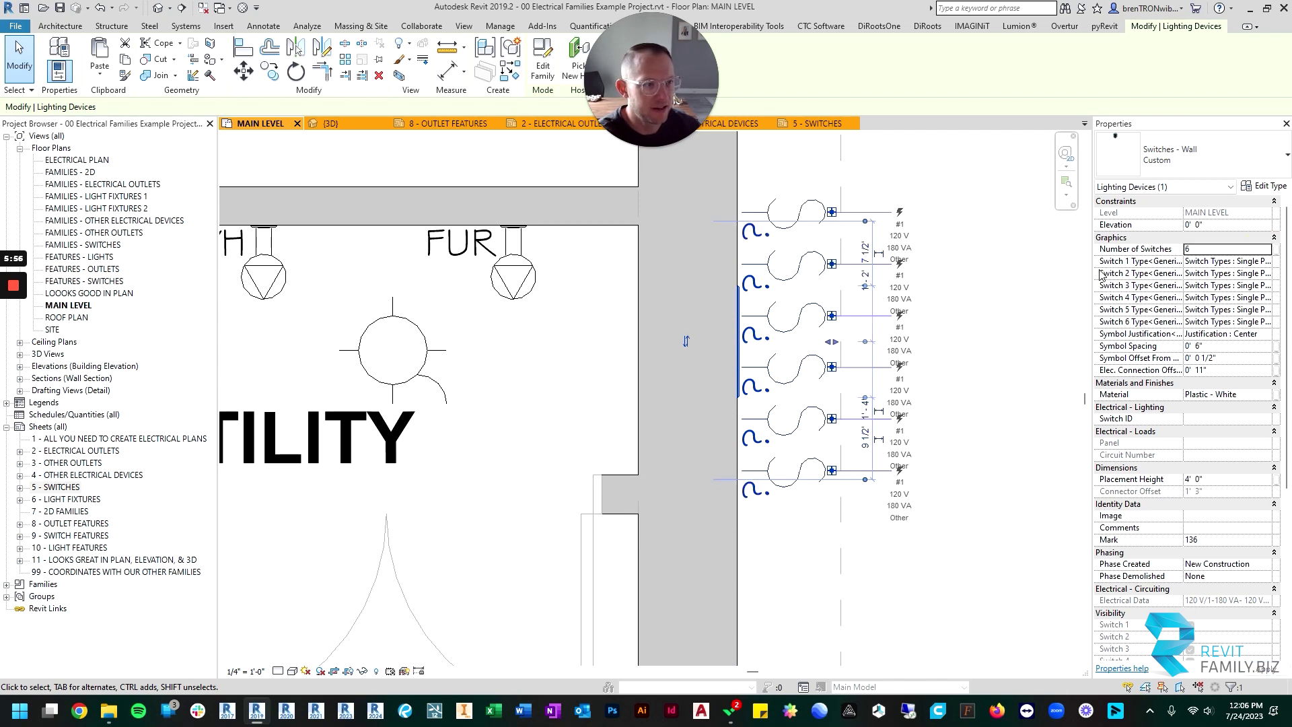
left_click(1249, 262)
left_click(1268, 263)
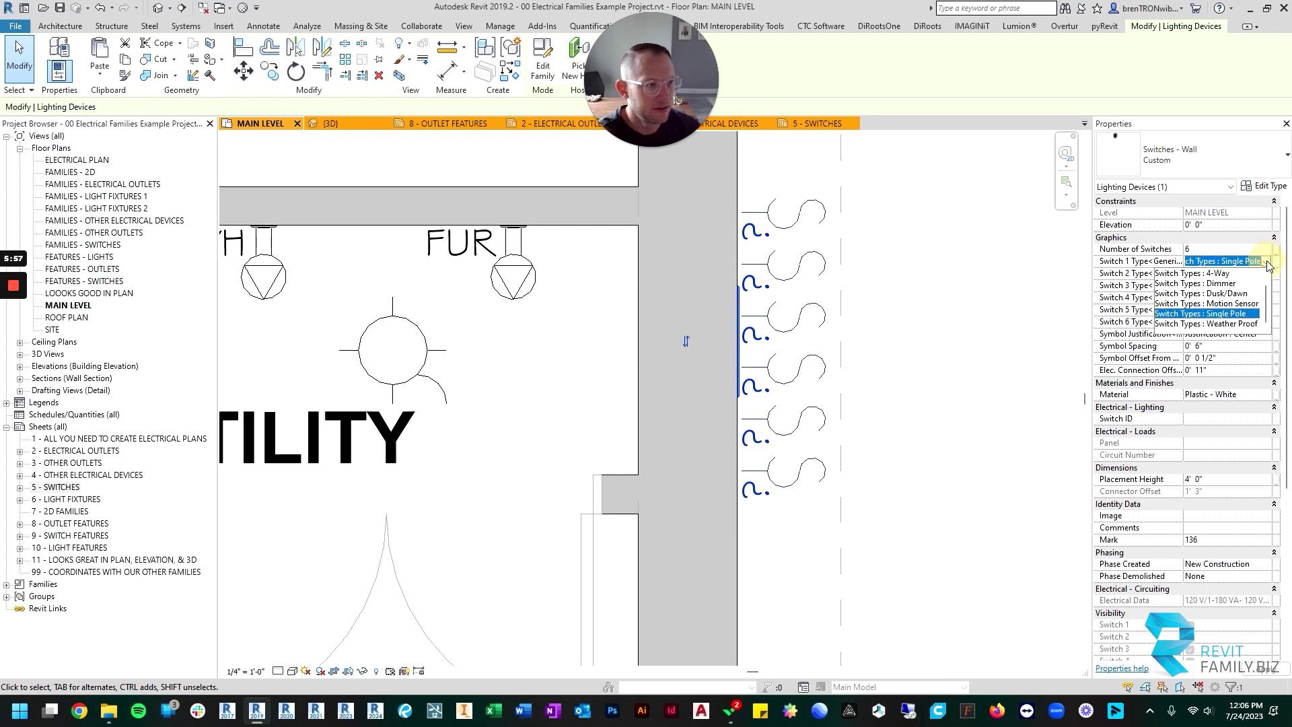
left_click(1219, 314)
left_click(1219, 273)
left_click(1219, 273)
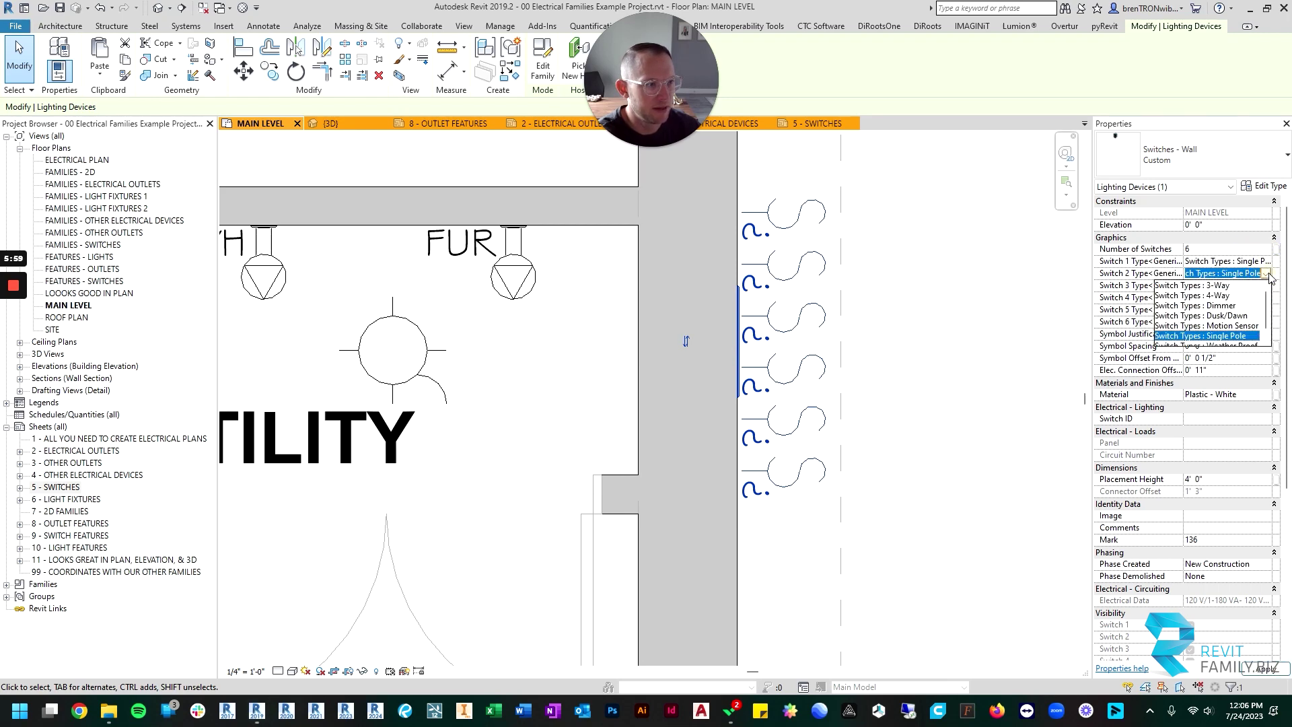
left_click(1223, 306)
left_click(981, 304)
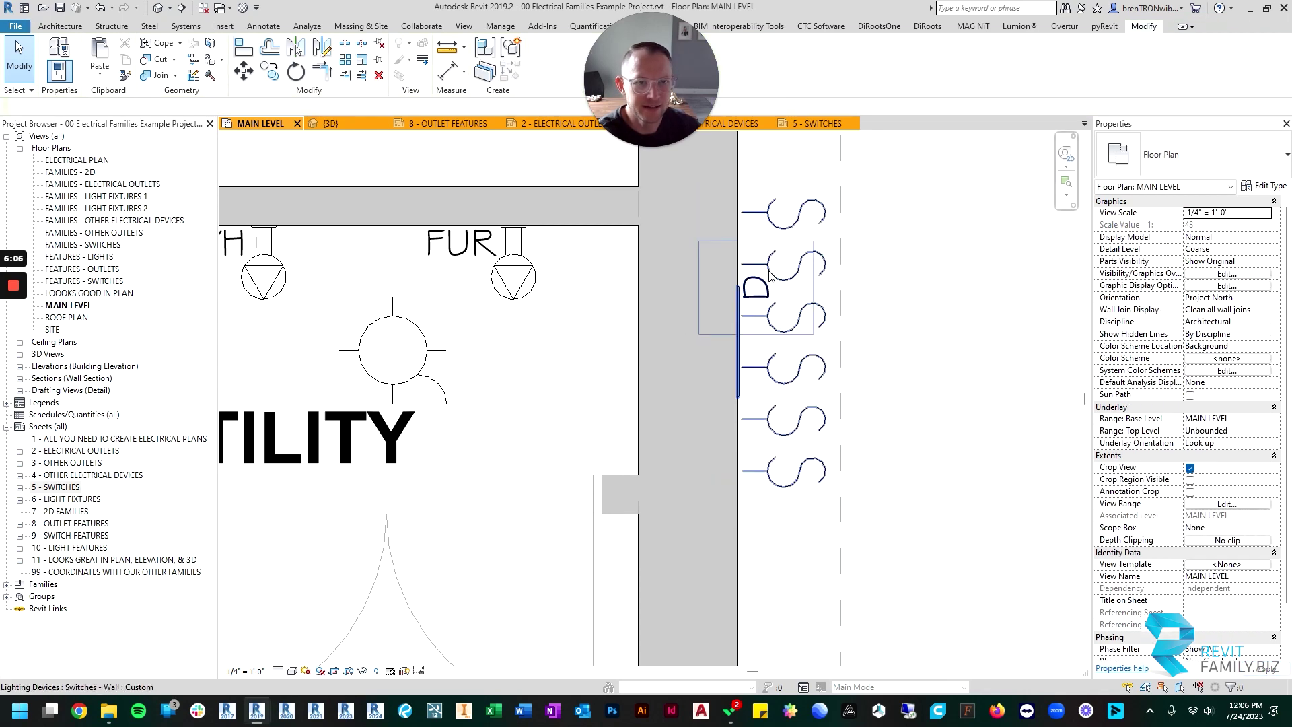
Set switch 3 to 3-Way, switch 4 to 4-Way and switch 5 to Motion Sensor.
left_click(744, 327)
left_click(1263, 286)
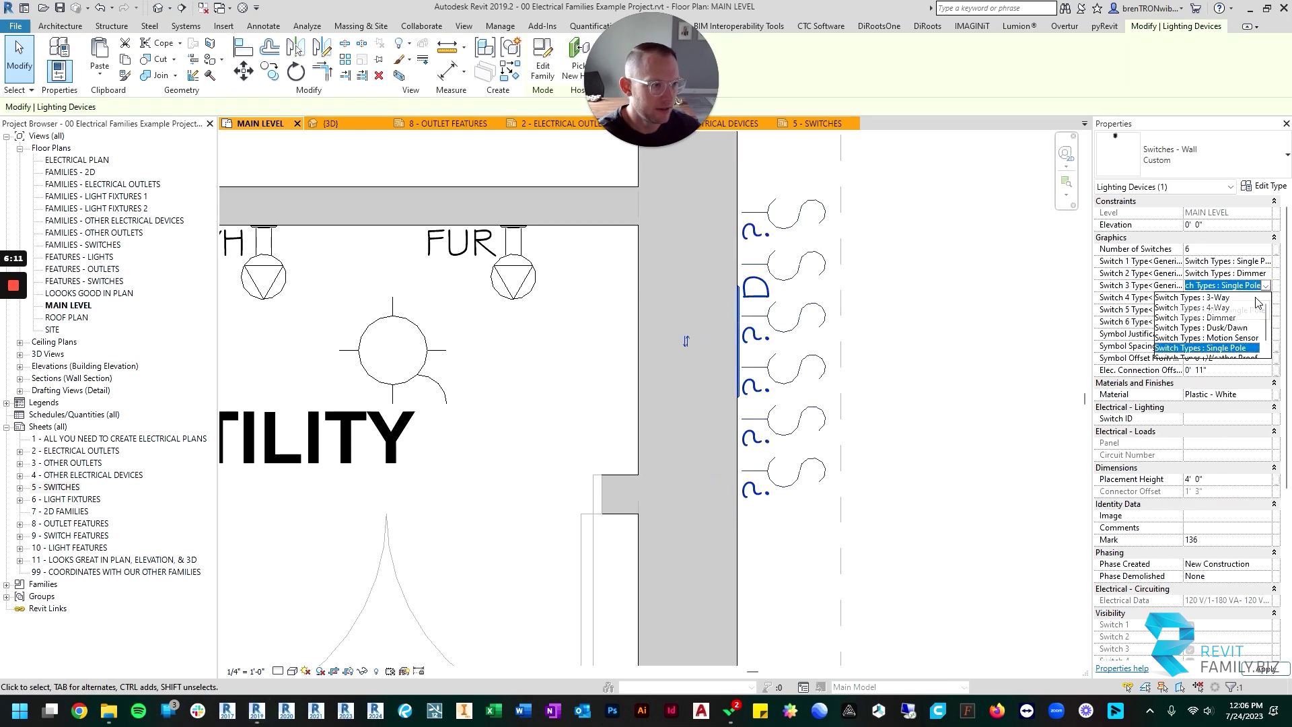
left_click(1215, 297)
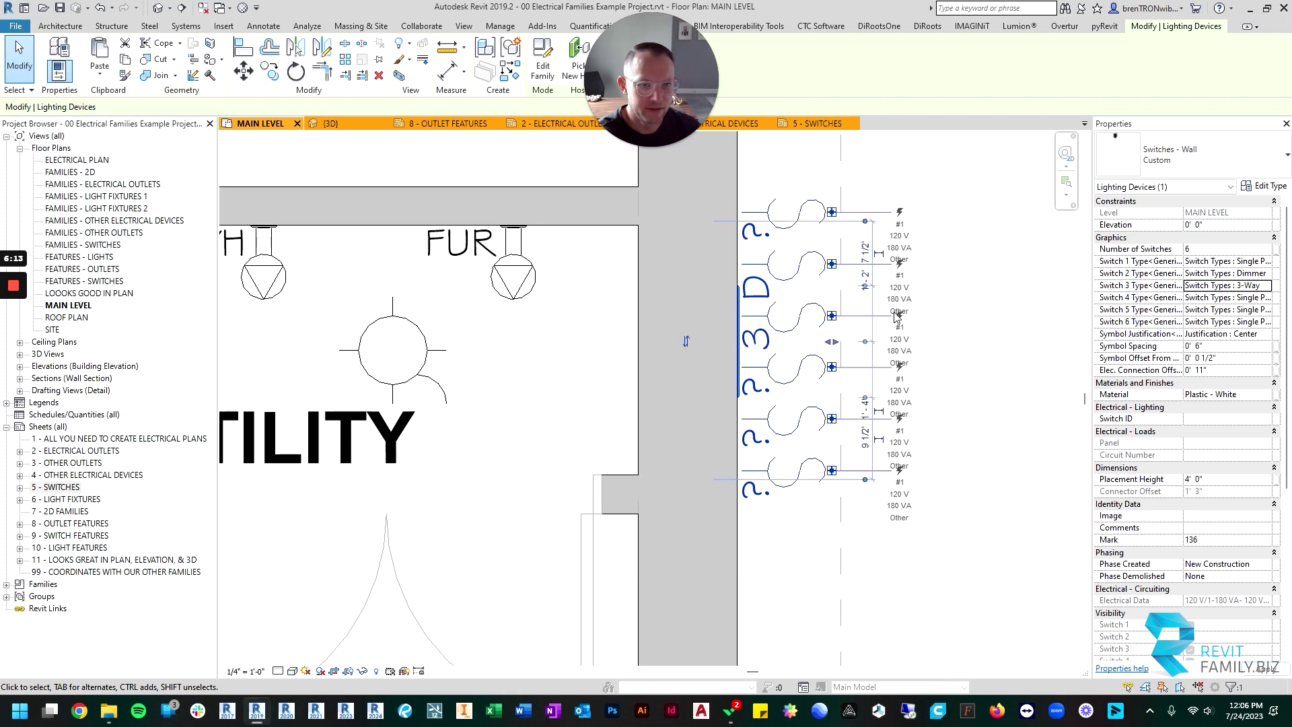
left_click(1268, 298)
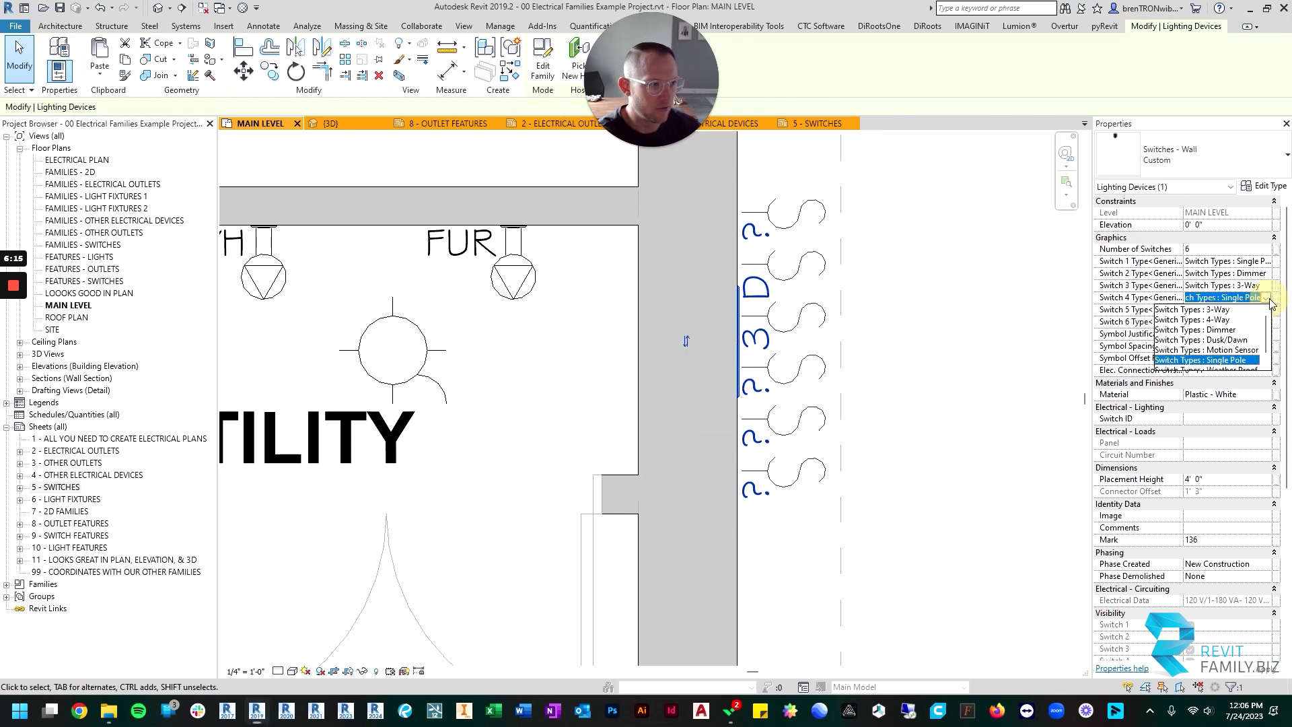
left_click(1234, 320)
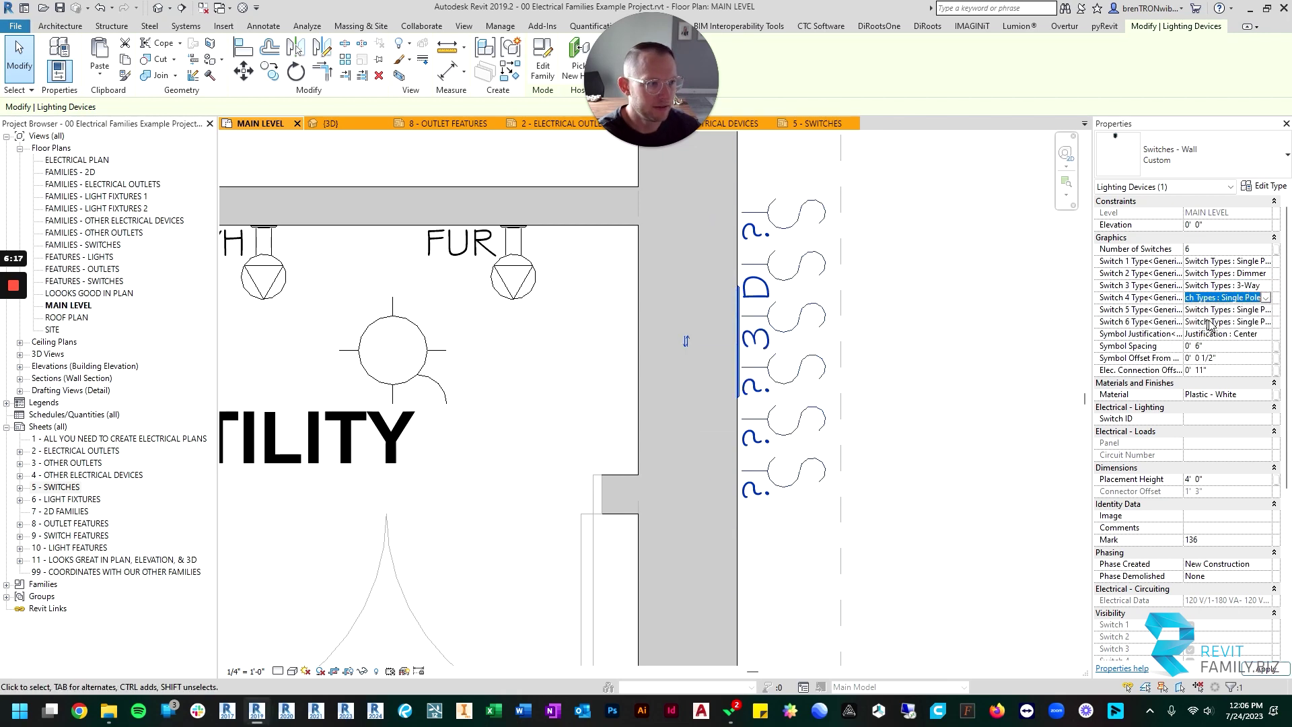
left_click(1267, 310)
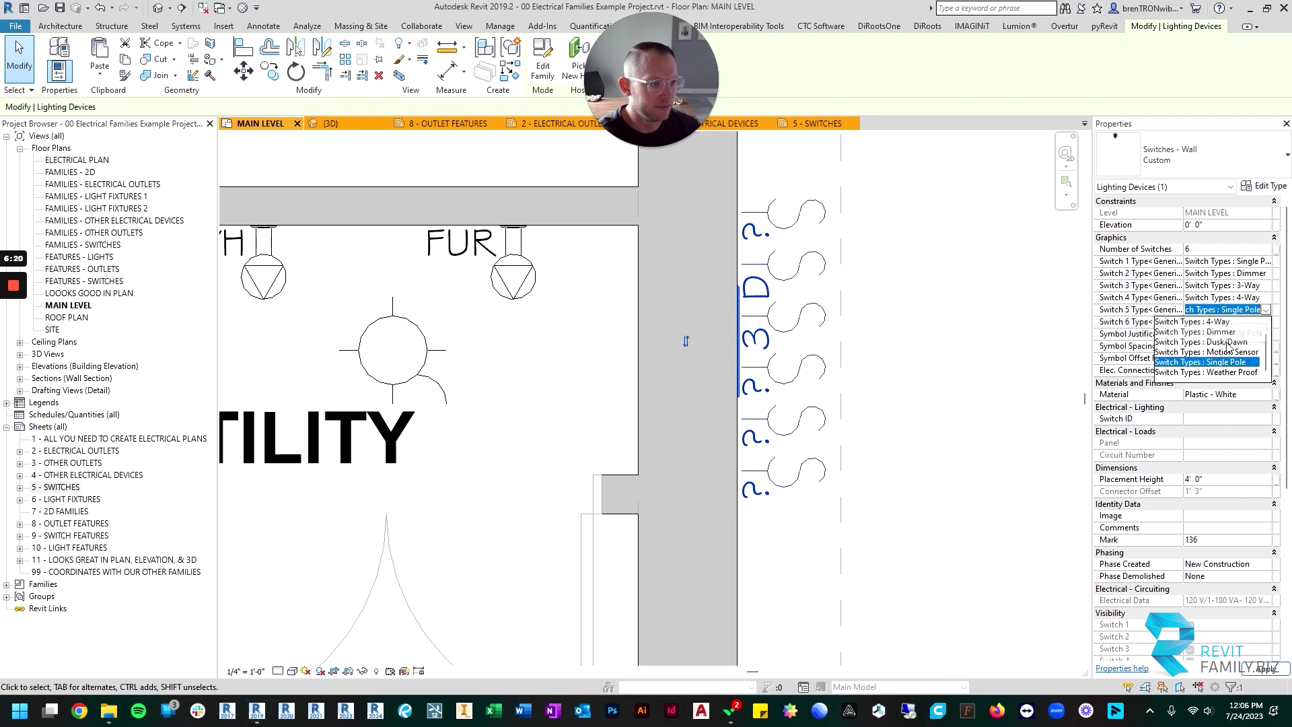
left_click(1223, 341)
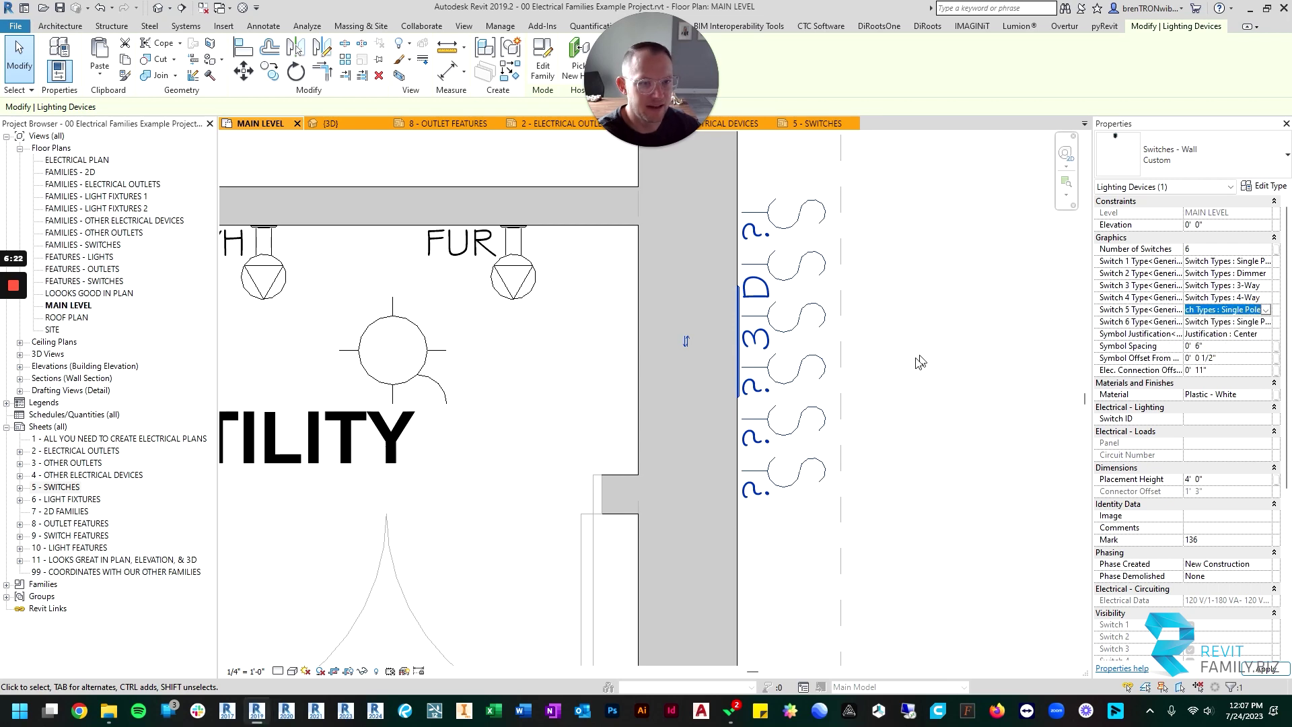
left_click(1267, 310)
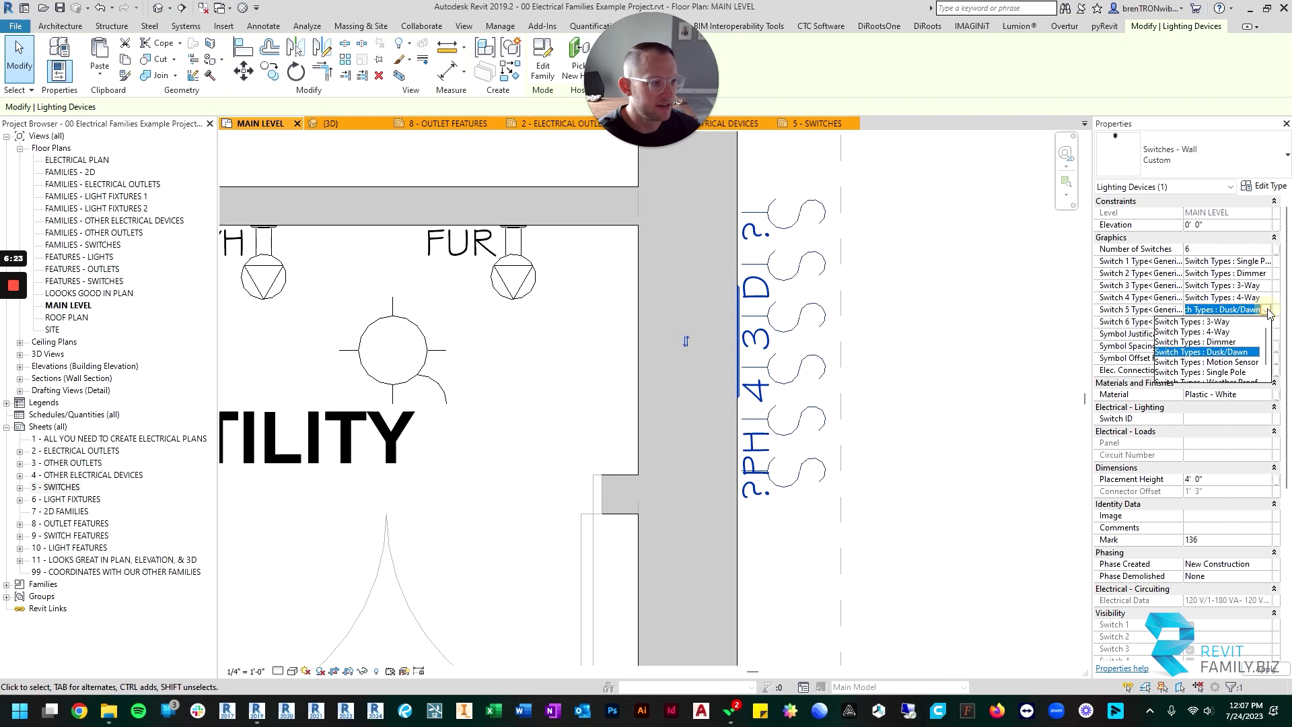
left_click(1235, 363)
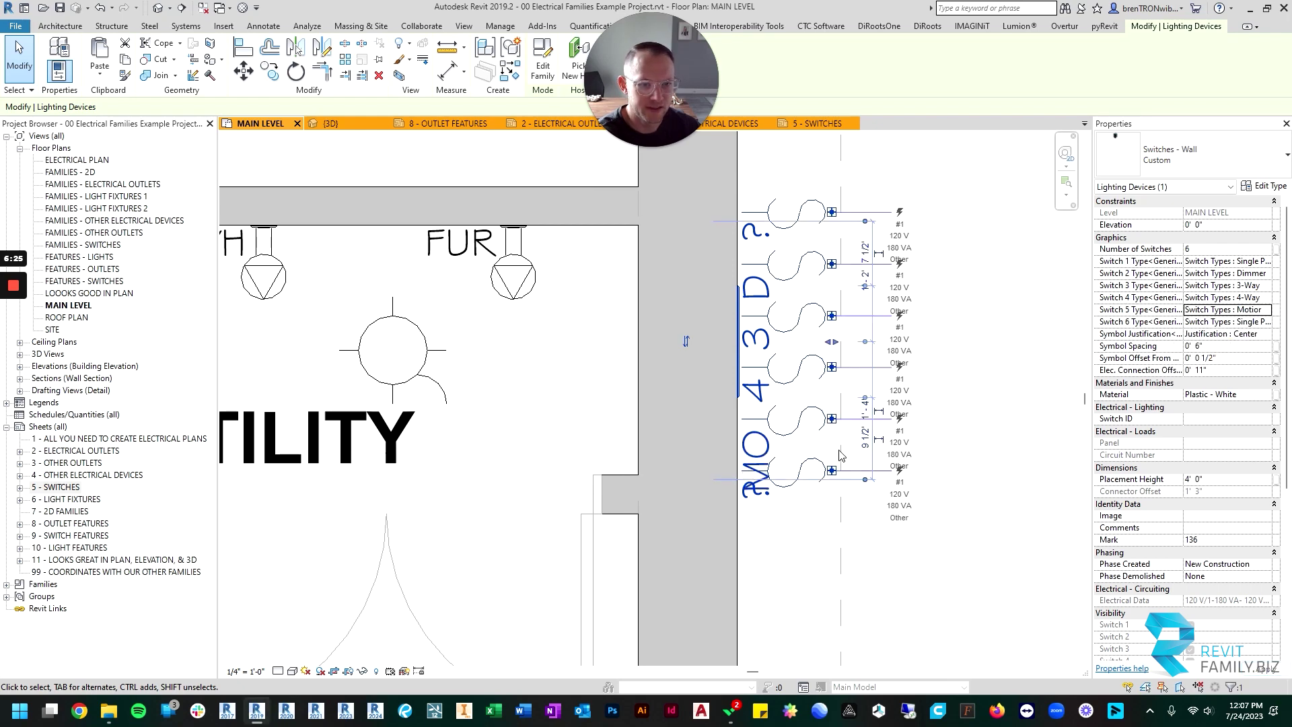
left_click(857, 553)
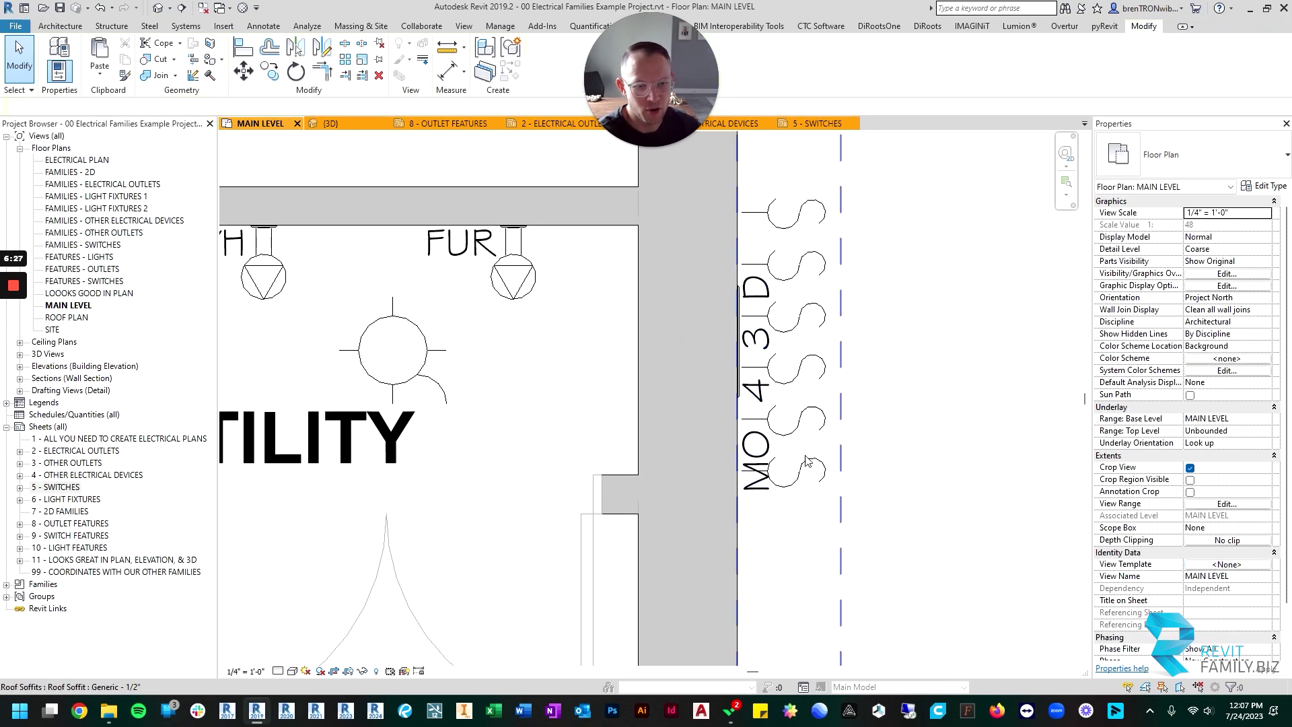
Zoom and orbit the 3D view around the six-switch plate, then return to MAIN LEVEL.
scroll(829, 461, "down", 2)
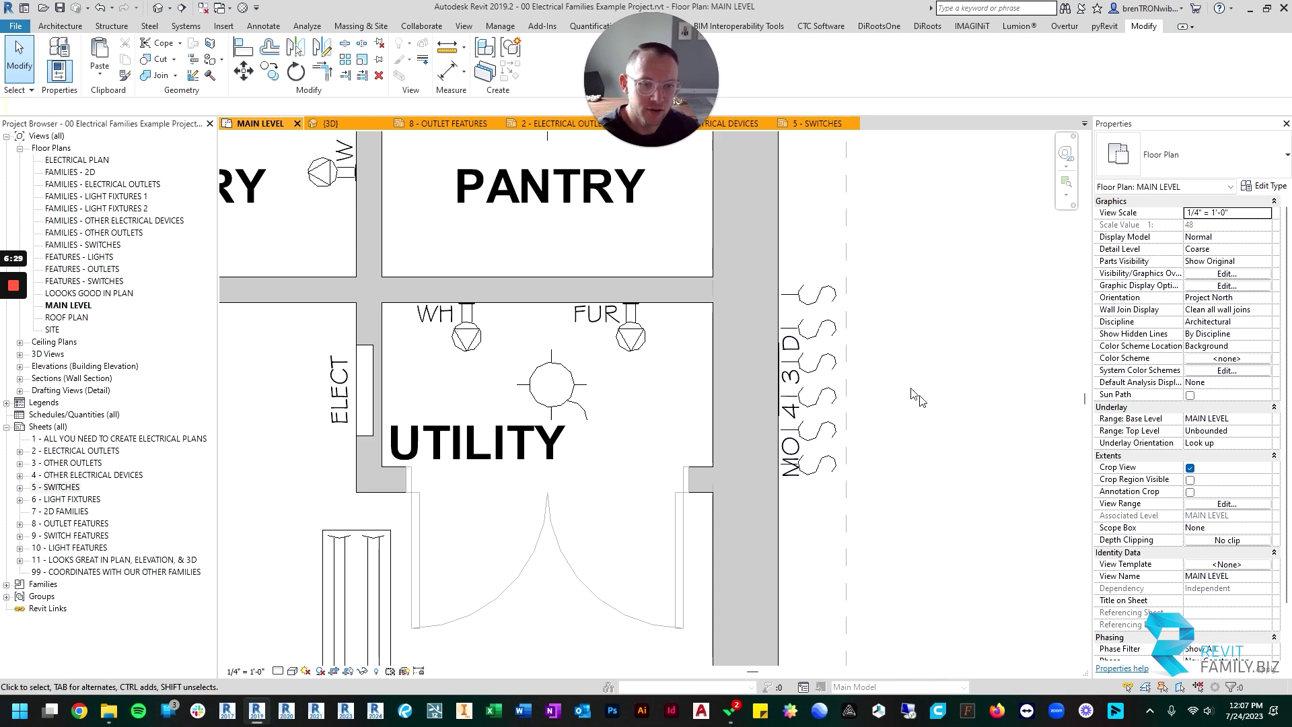
key("ctrl+Tab")
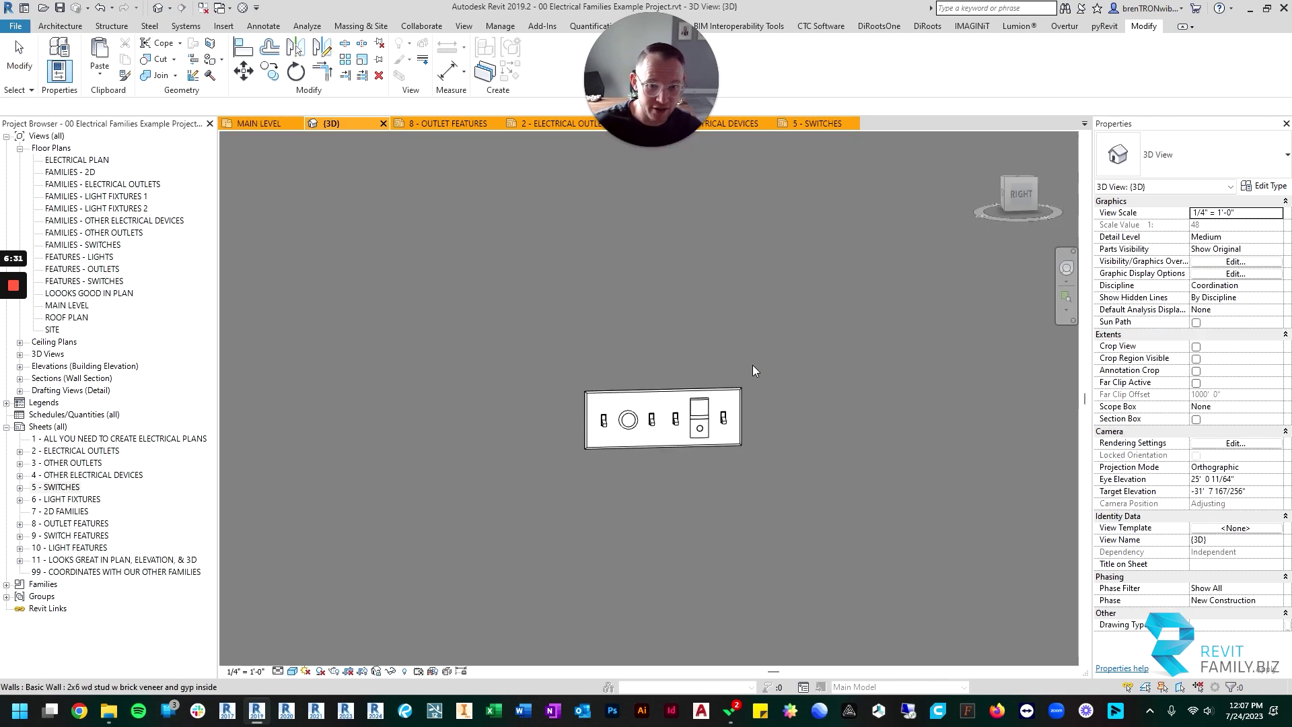
scroll(659, 387, "up", 5)
scroll(754, 402, "up", 2)
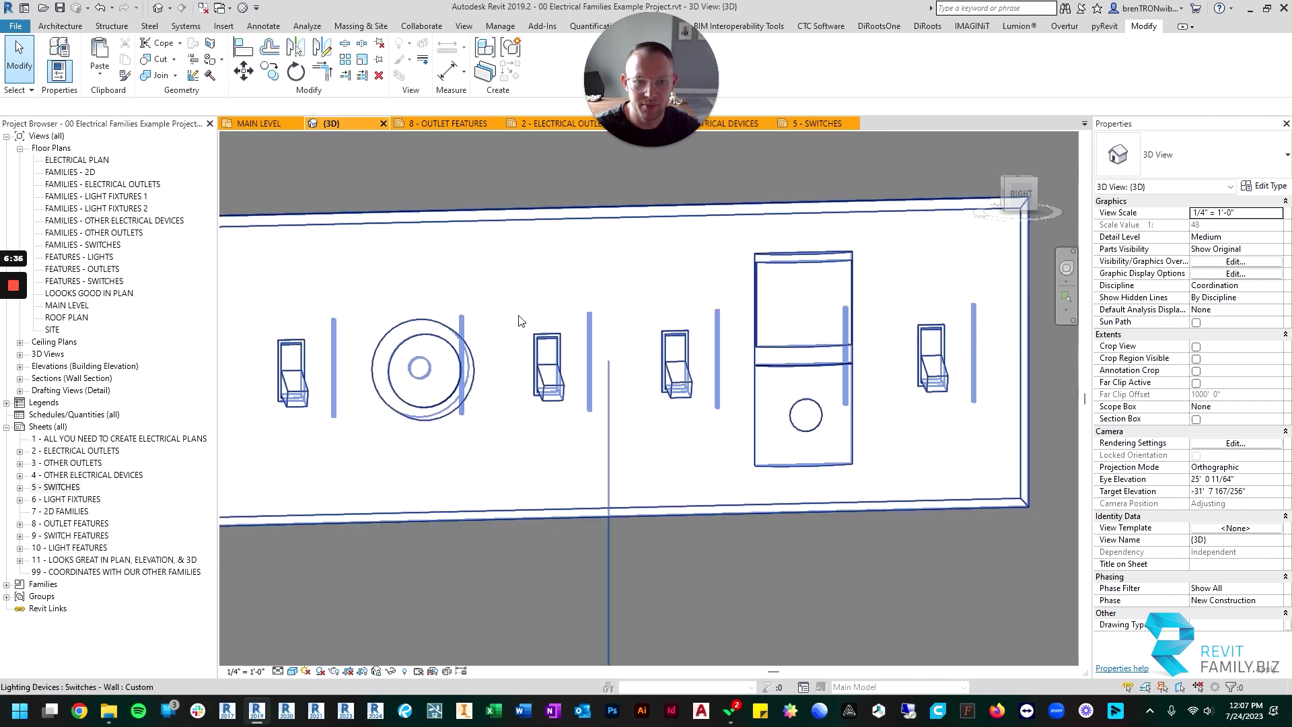
scroll(809, 290, "down", 2)
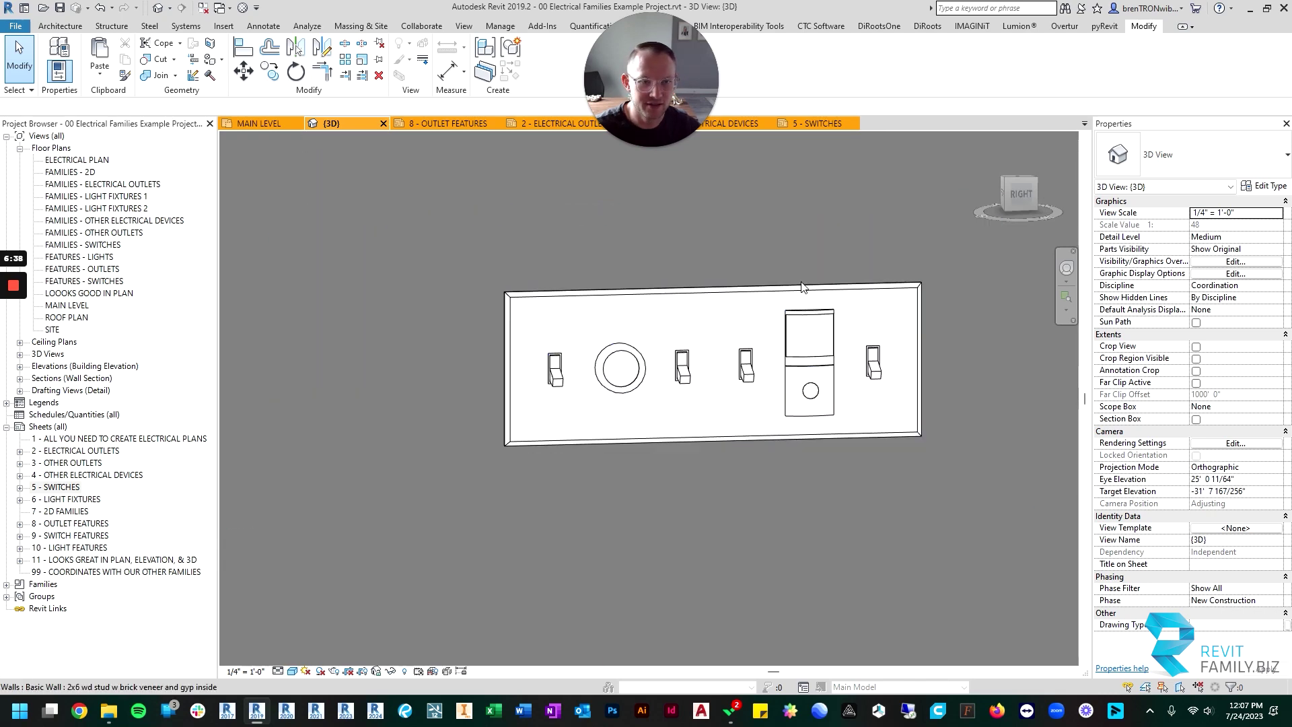
scroll(780, 357, "down", 4)
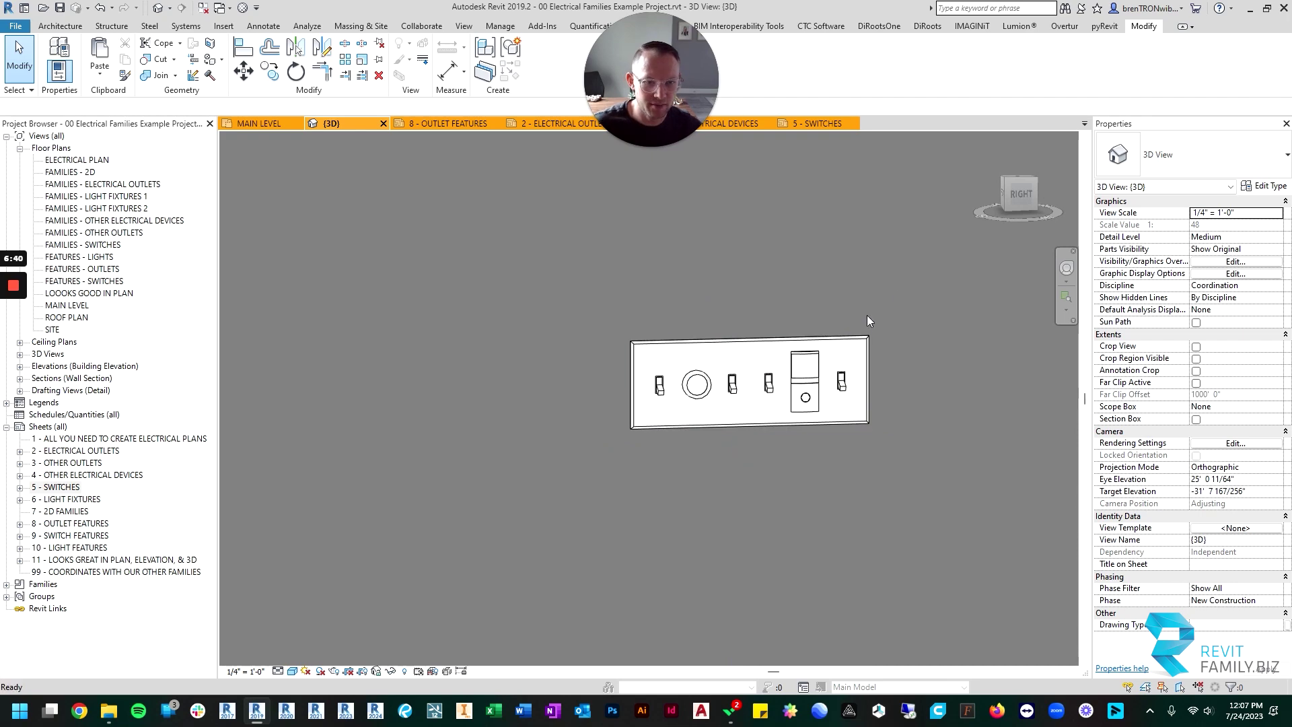
middle_click_drag(777, 326, 732, 313, "shift")
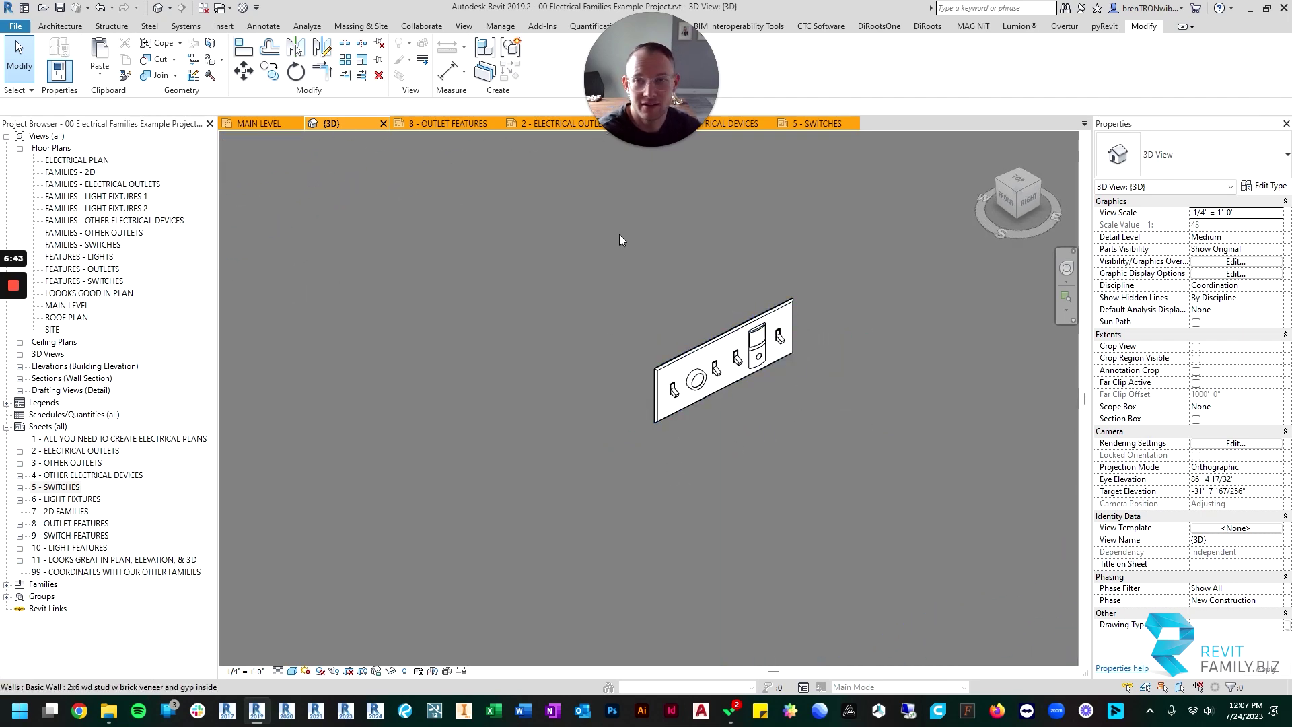
left_click(259, 124)
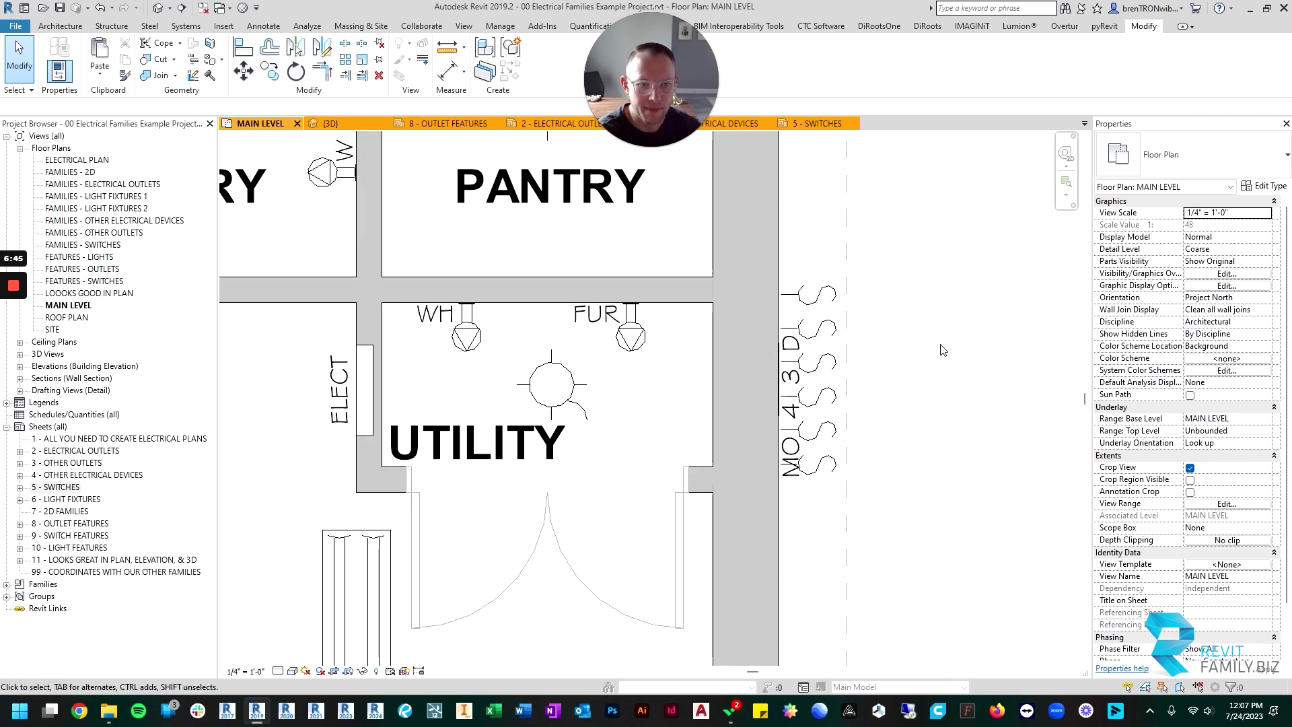
Select the Utility wall switch group and set its Symbol Spacing to 1'.
scroll(937, 350, "down", 2)
middle_click_drag(931, 354, 743, 344)
scroll(627, 370, "up", 4)
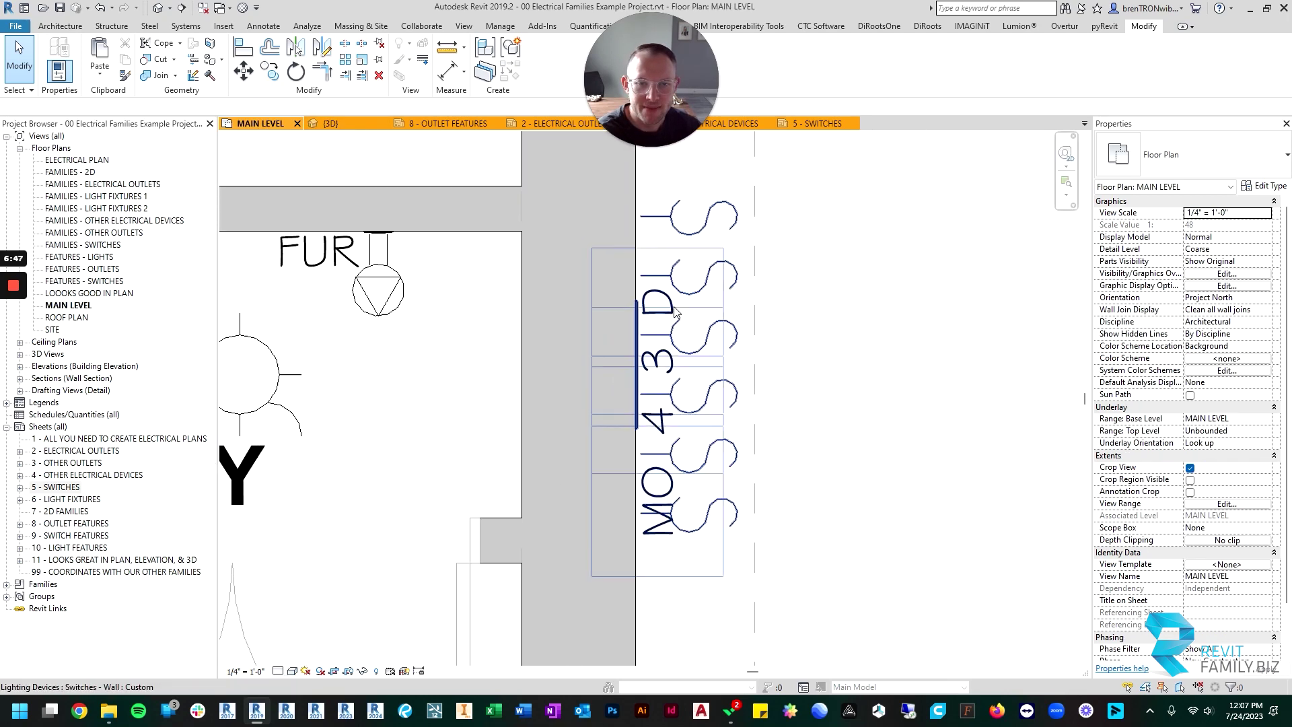
left_click(651, 338)
left_click(871, 340)
scroll(704, 301, "down", 4)
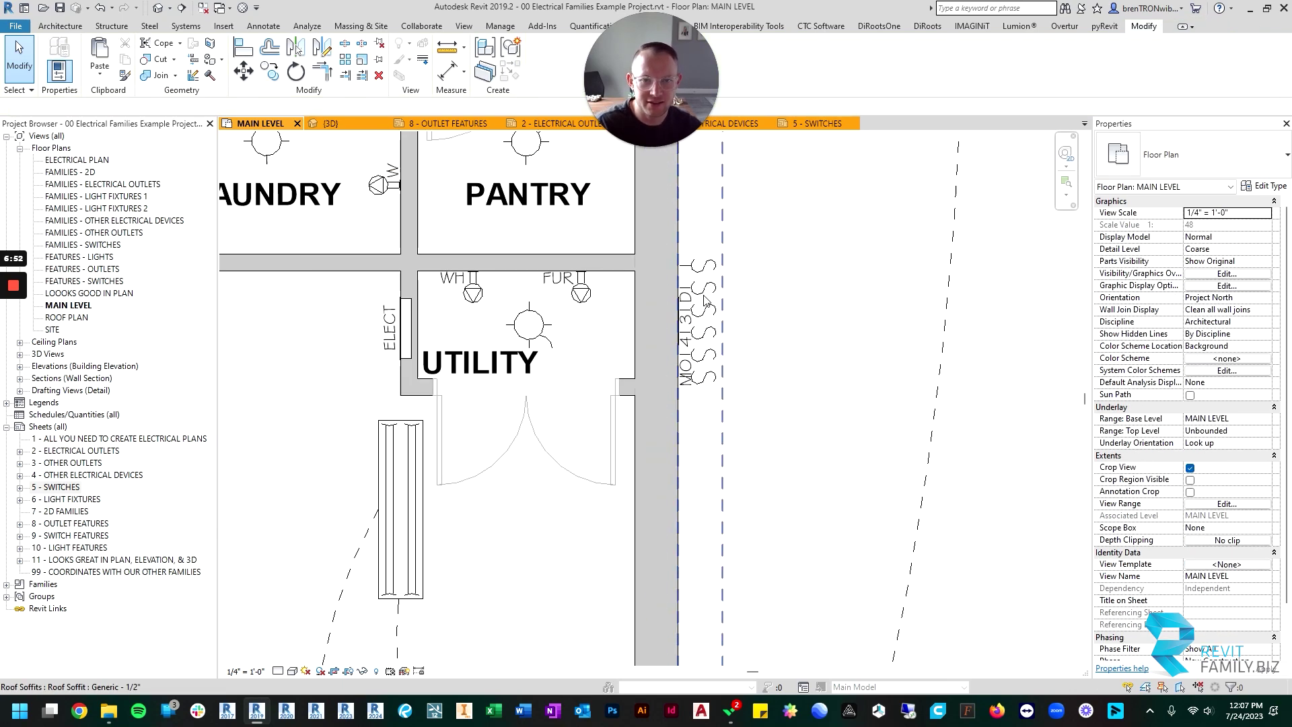
scroll(709, 330, "up", 2)
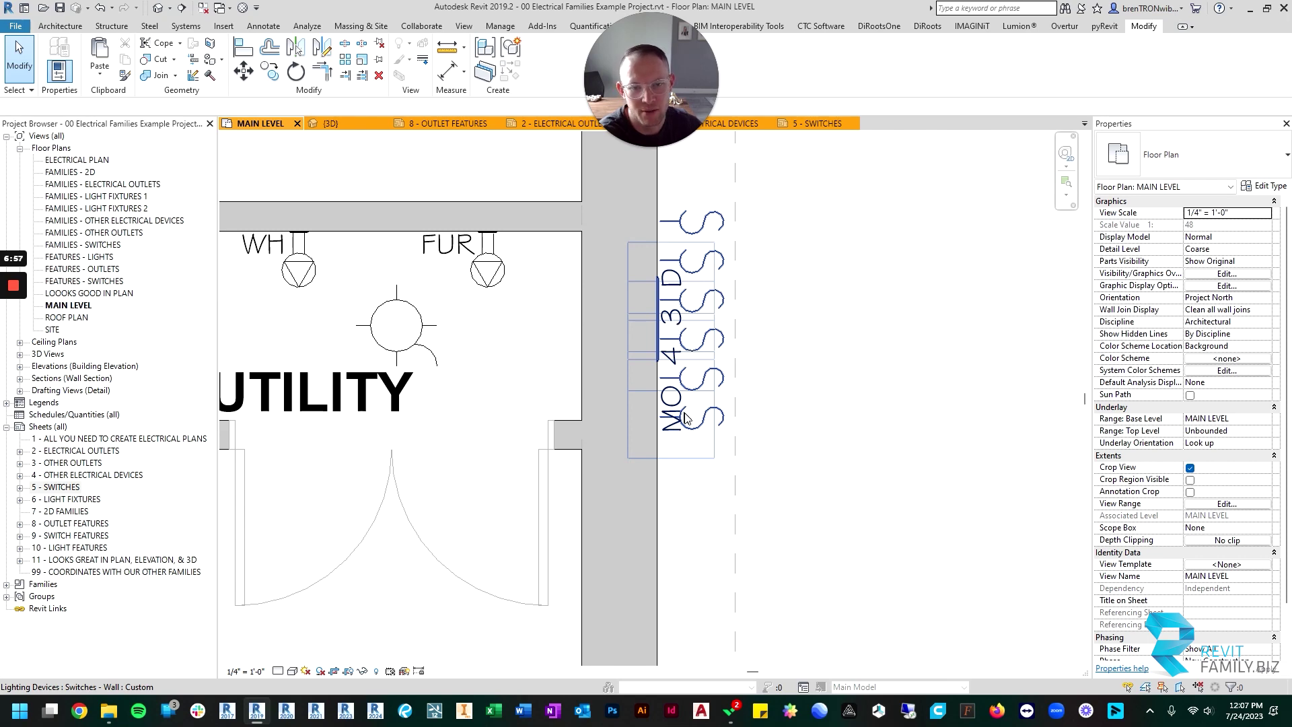
scroll(730, 294, "down", 2)
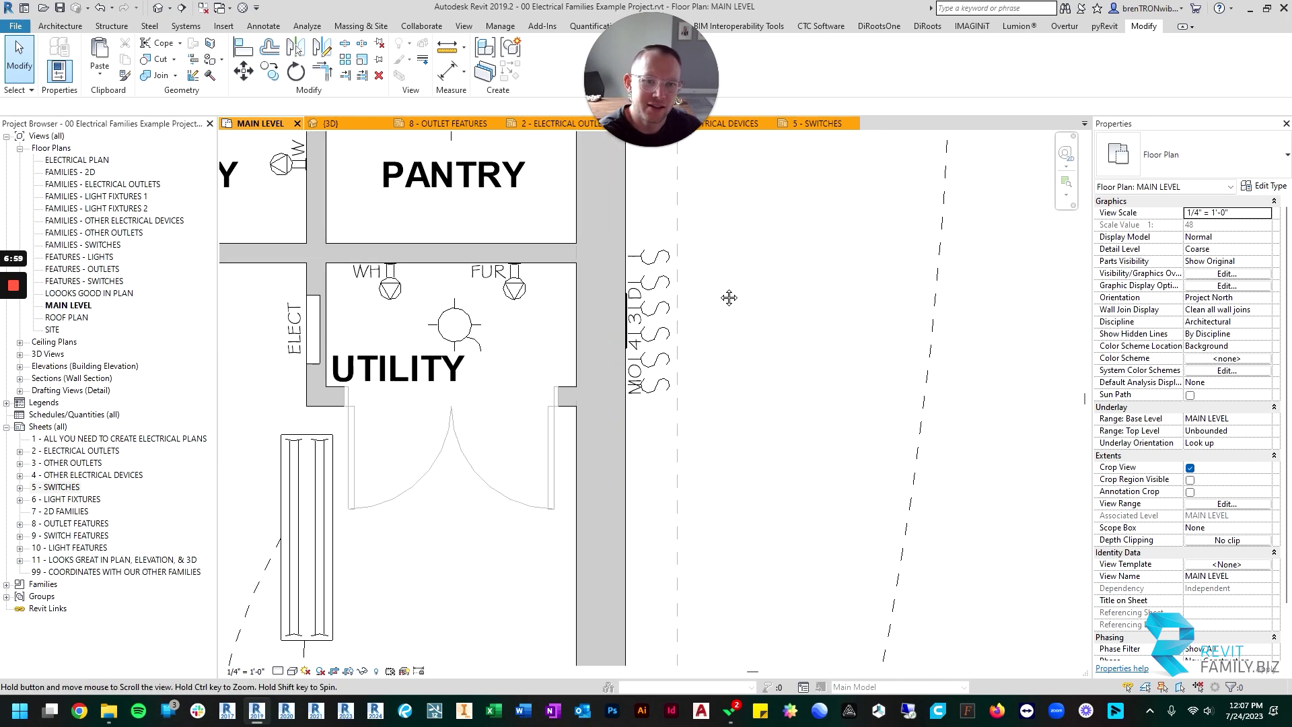
left_click(642, 320)
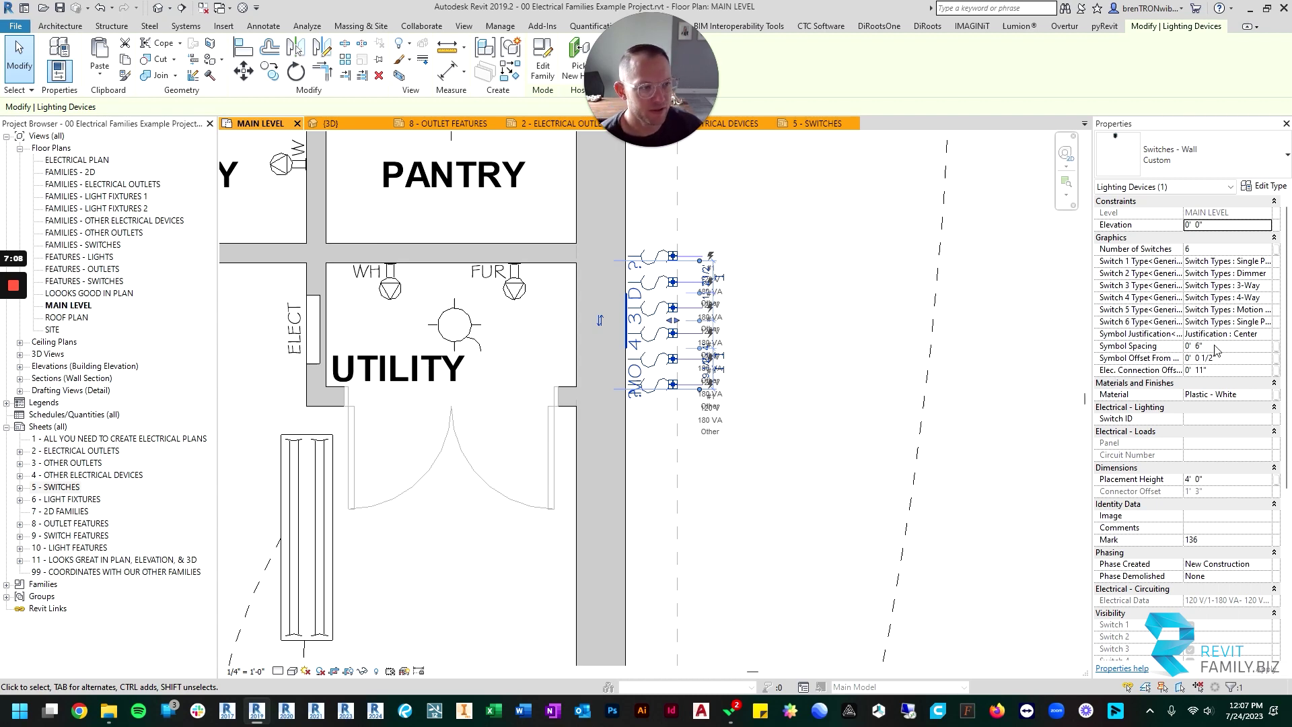
left_click(1187, 346)
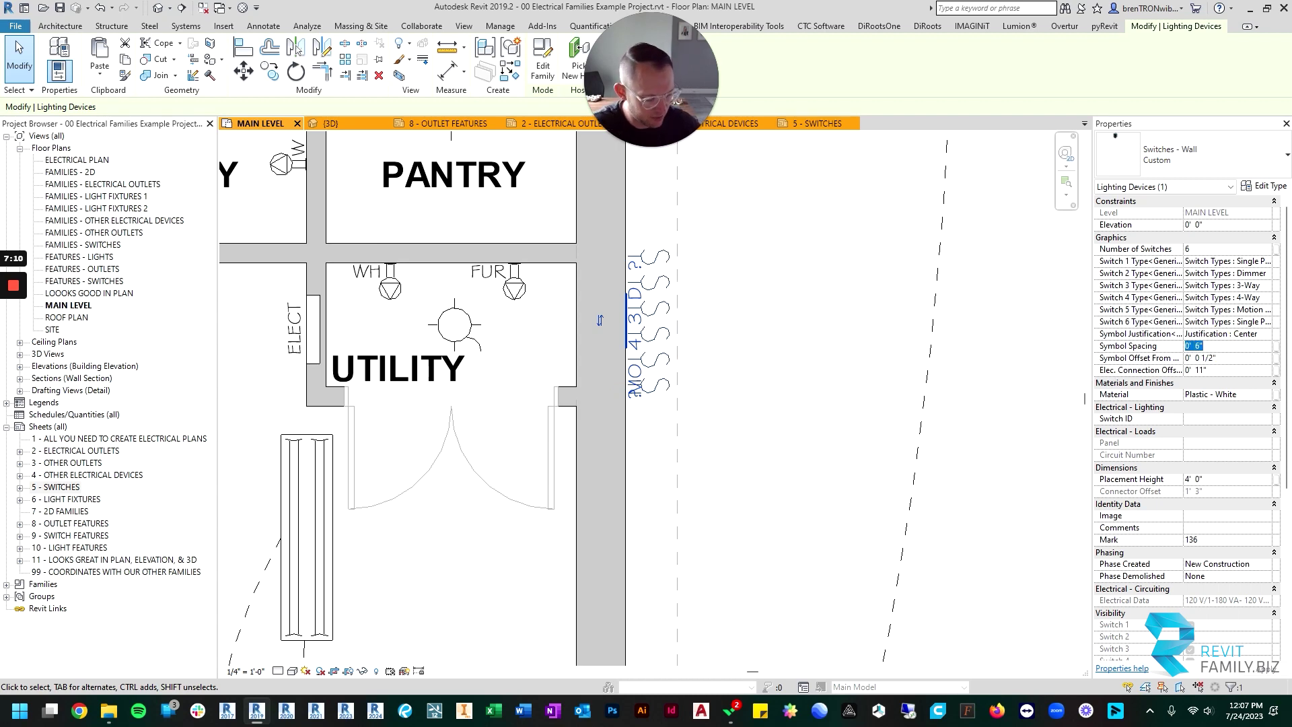
type("1")
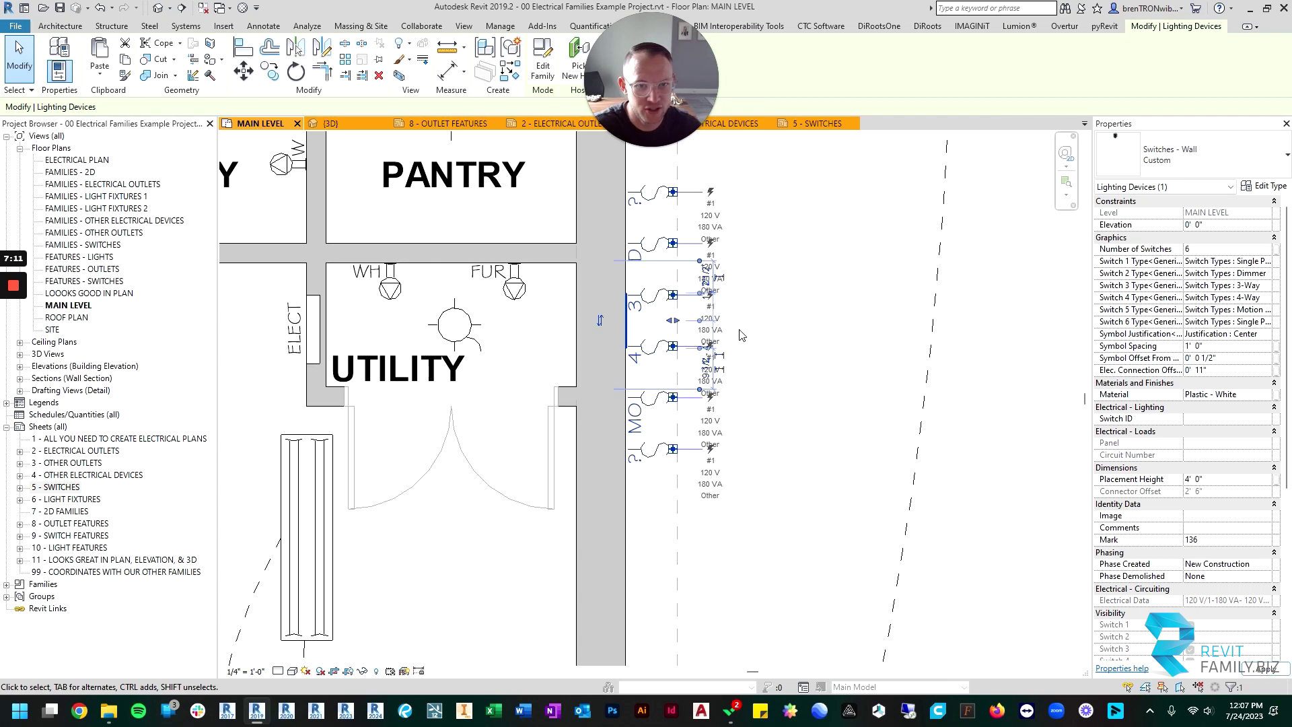
left_click(748, 304)
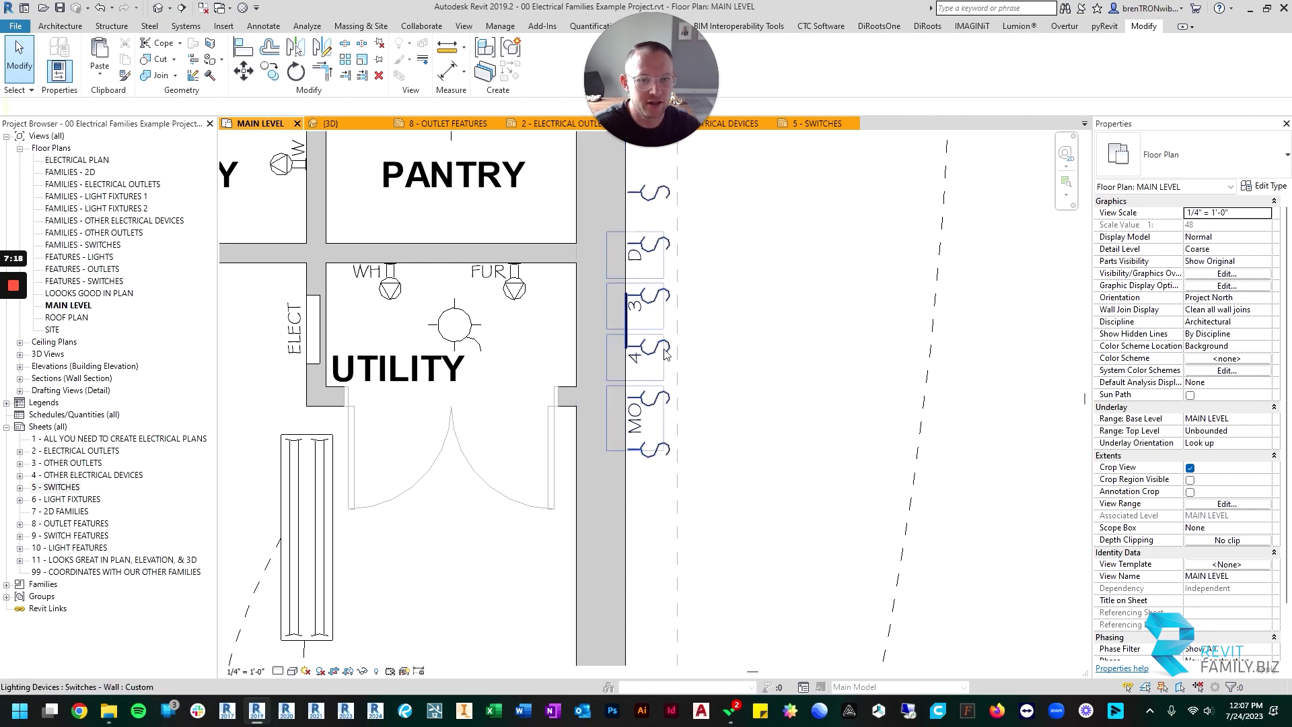
Change the switch group's Symbol Spacing to 10".
scroll(740, 287, "down", 2)
scroll(659, 232, "up", 2)
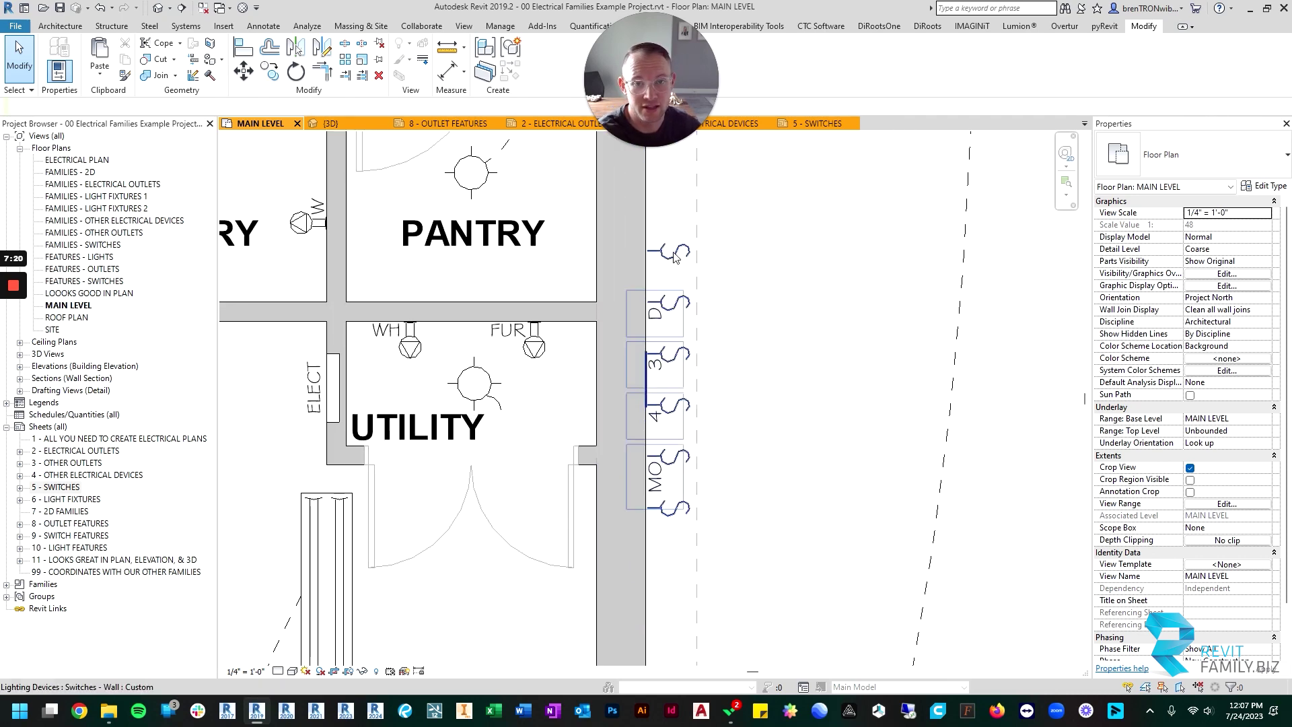
left_click(674, 256)
left_click(1219, 346)
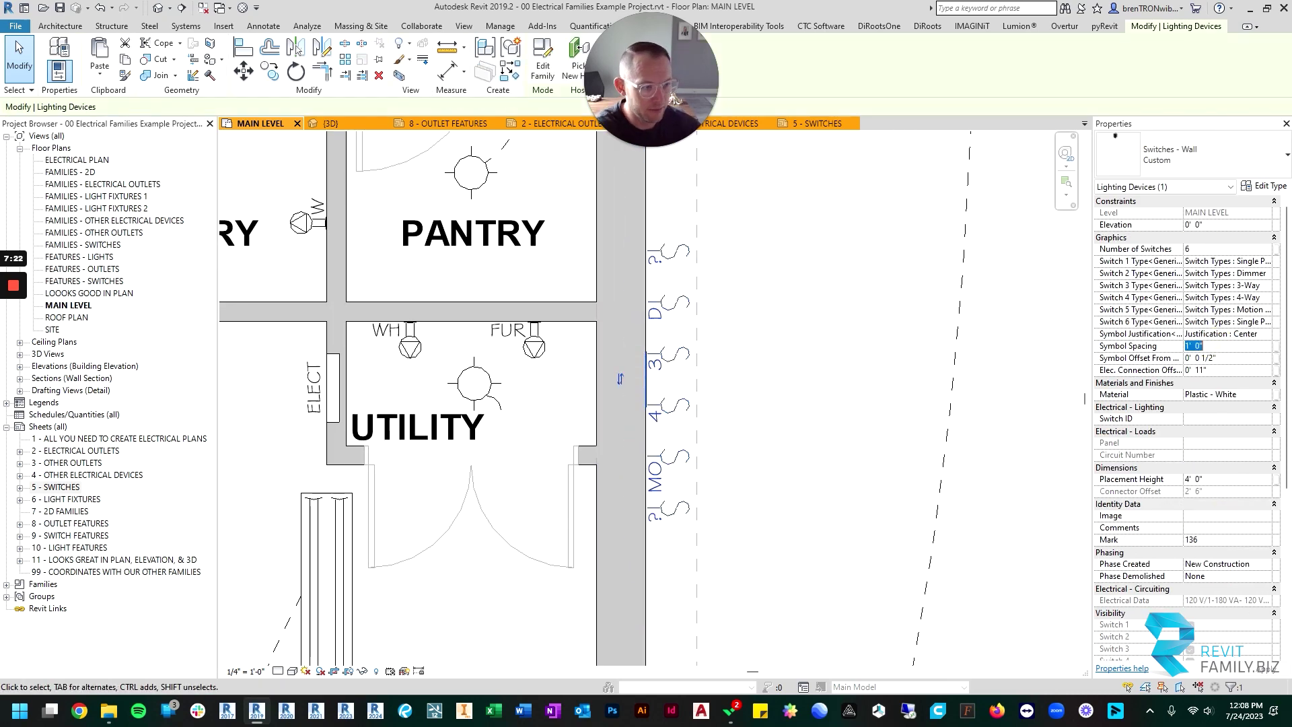
type("10")
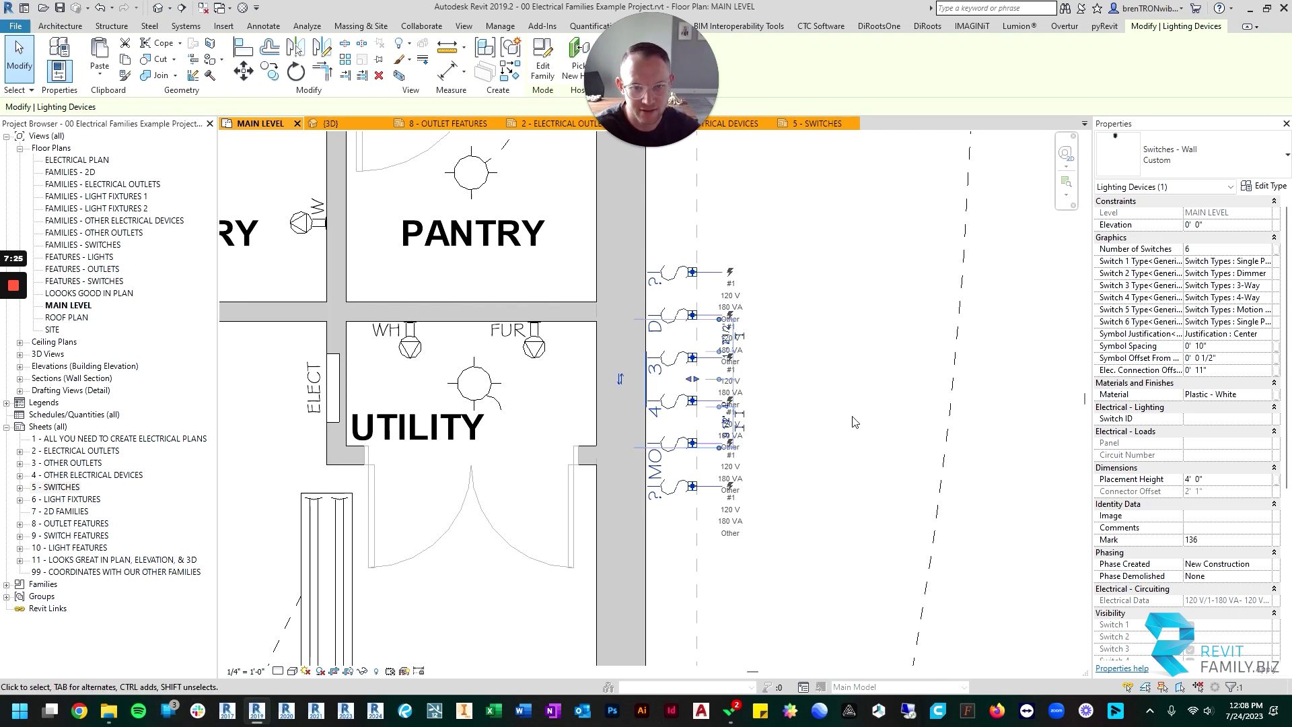
left_click(780, 430)
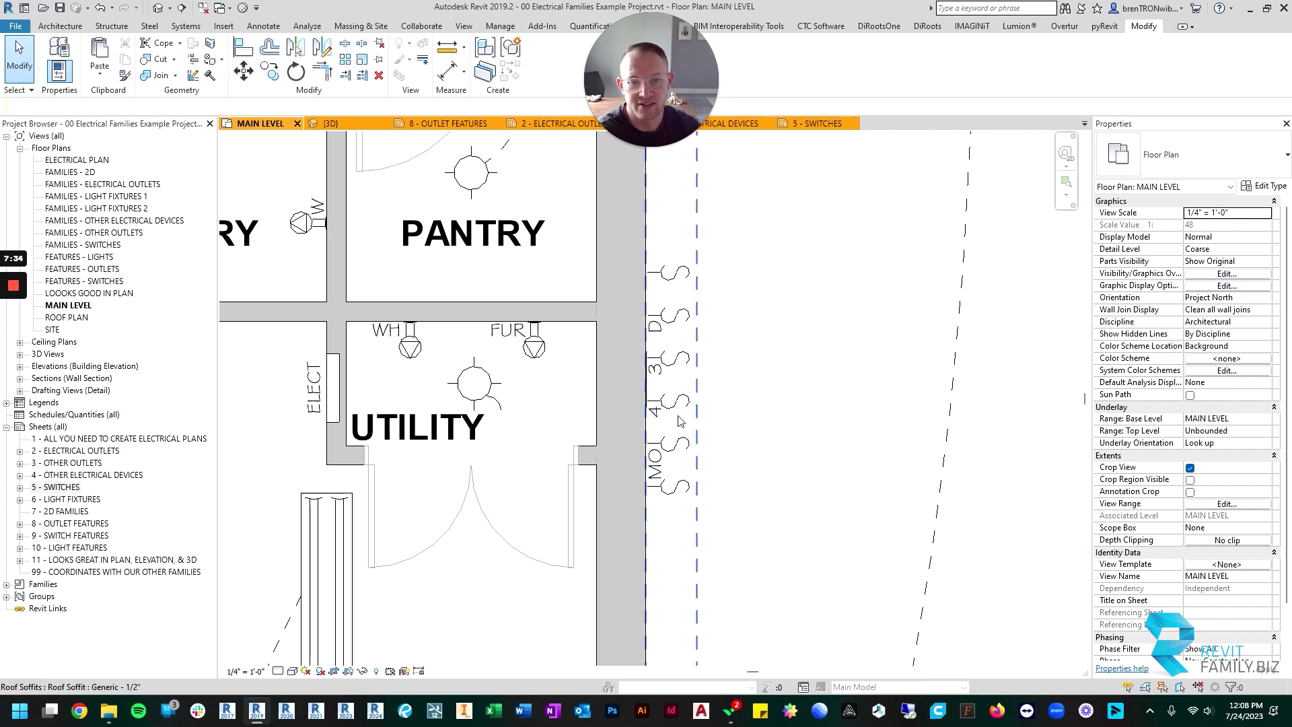
left_click(668, 365)
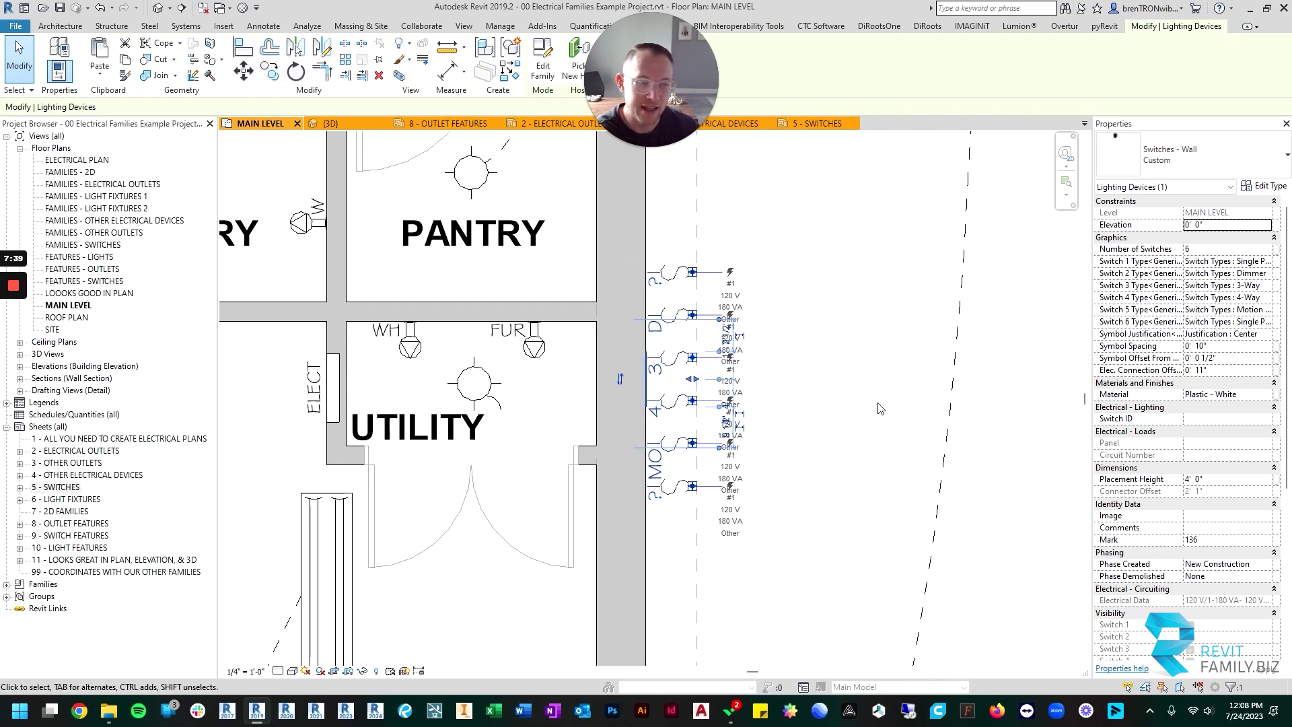
left_click(1225, 358)
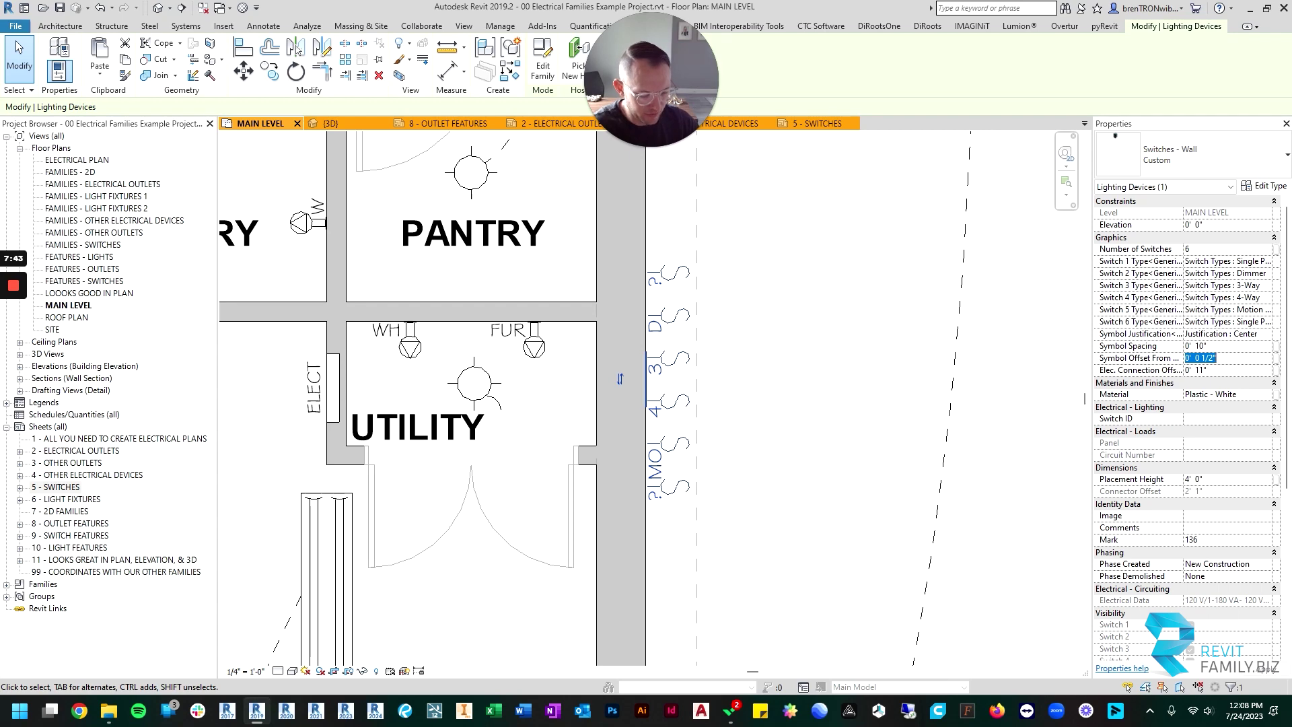
type("1' 0")
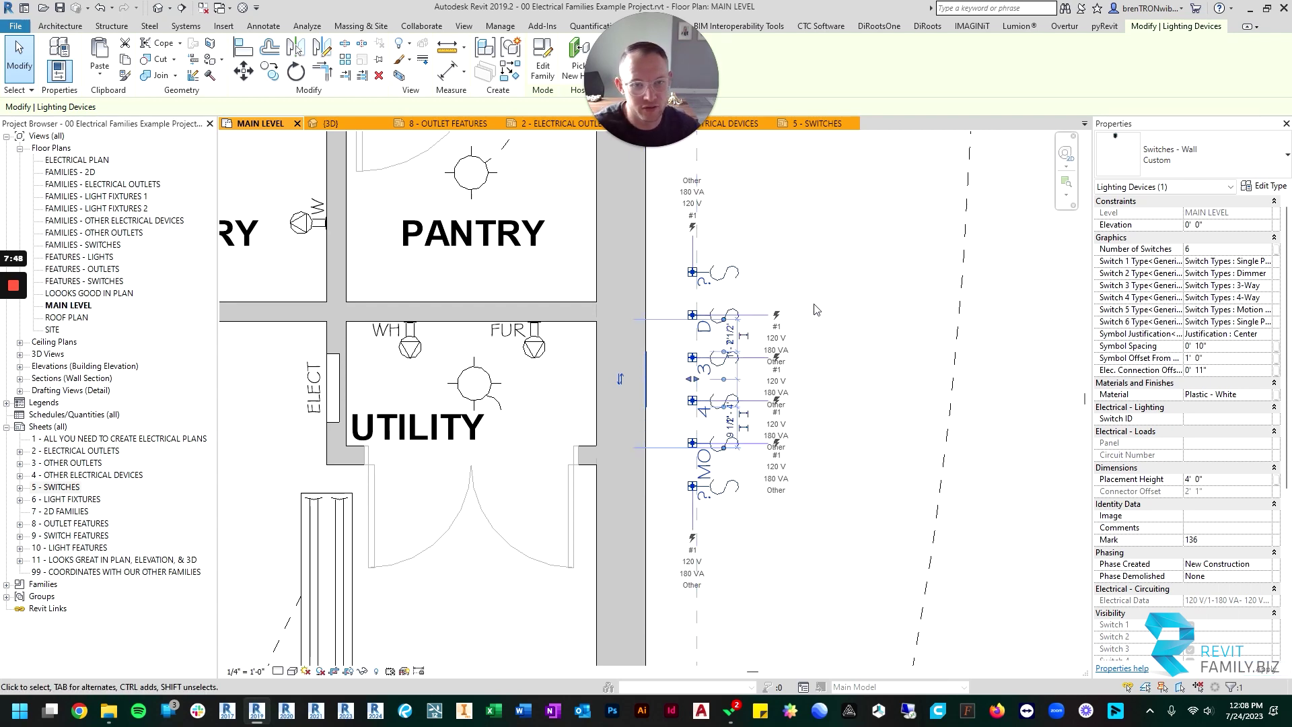
left_click(827, 427)
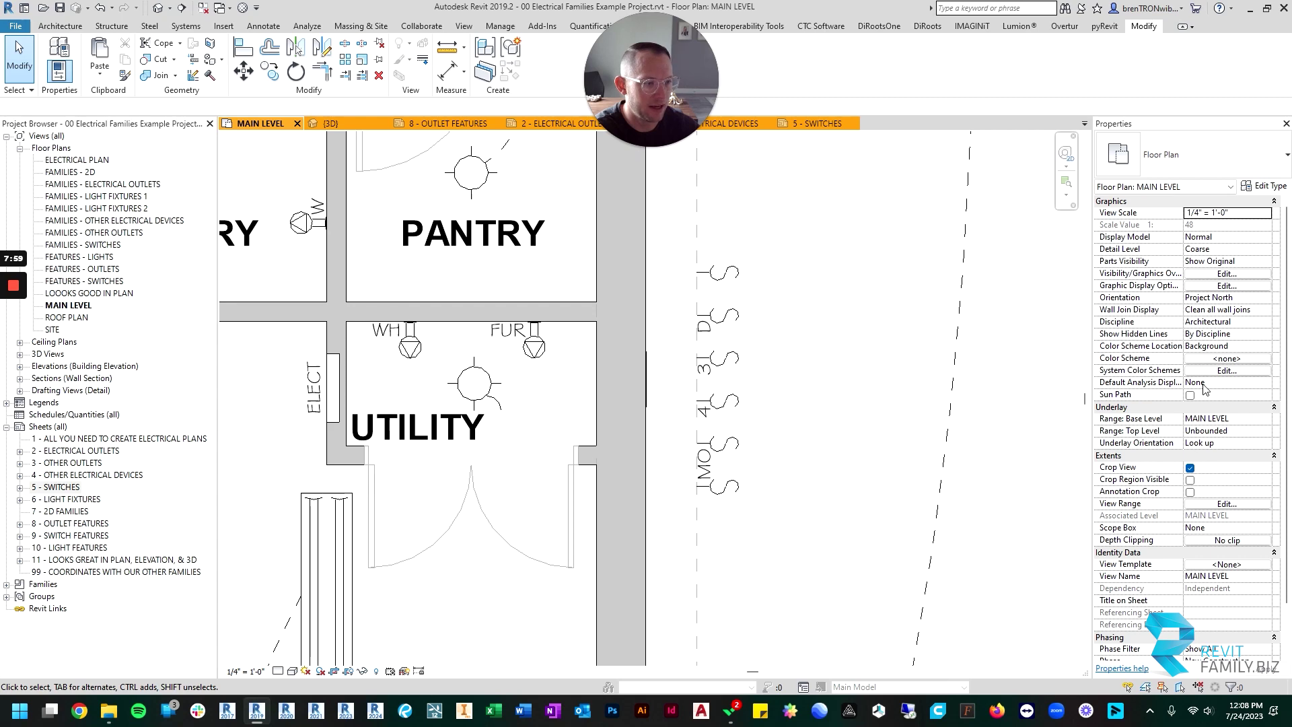
left_click(649, 369)
left_click(1220, 361)
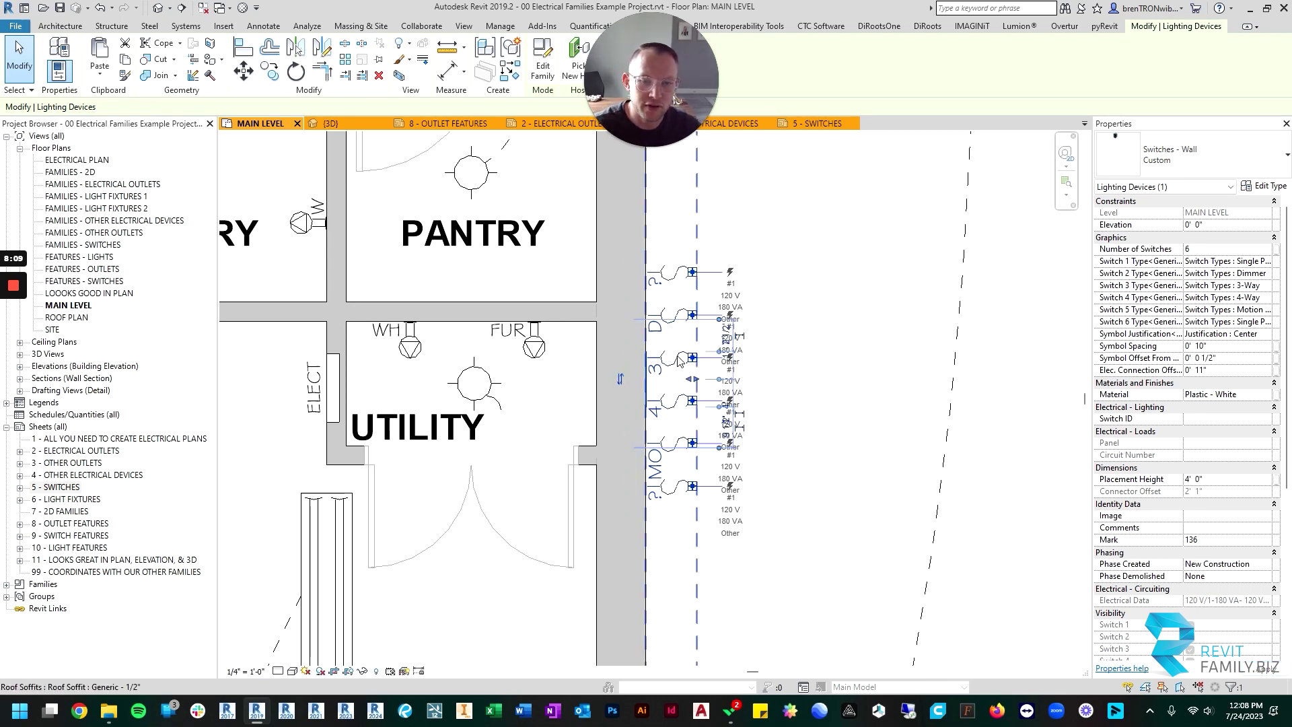
key("Escape")
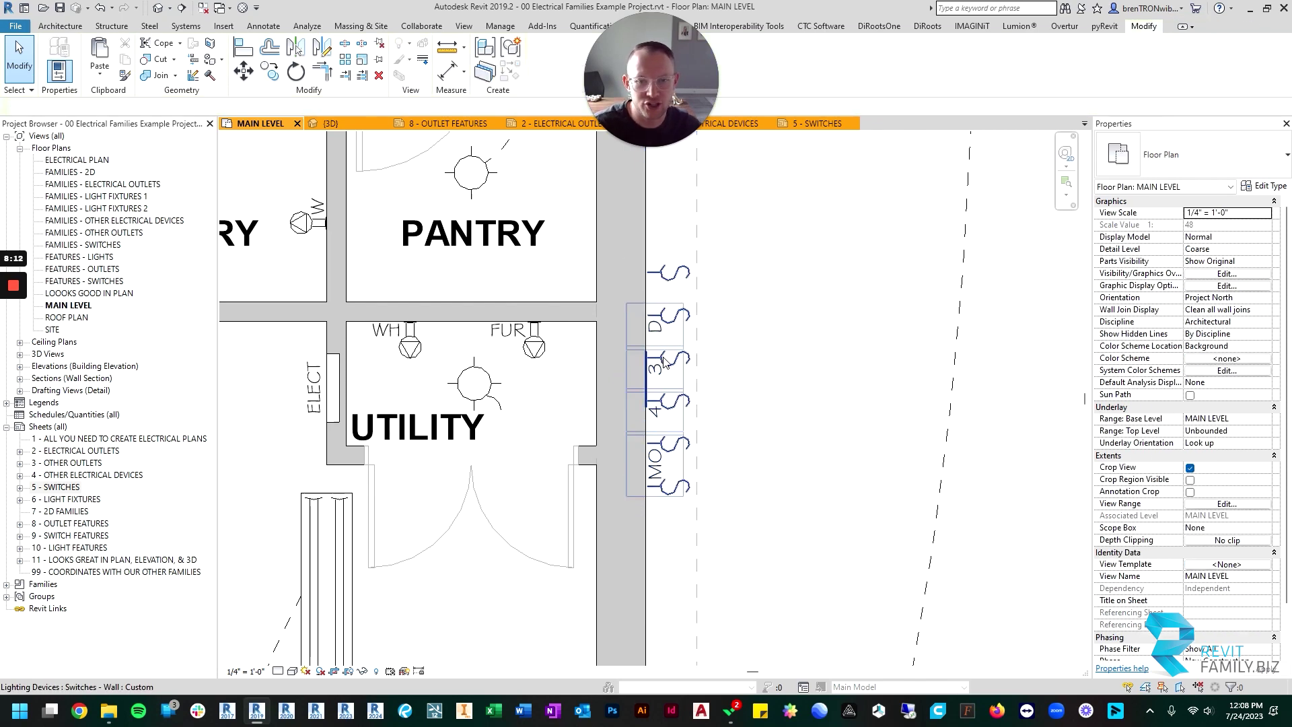
left_click(664, 363)
scroll(656, 343, "up", 3)
key("Escape")
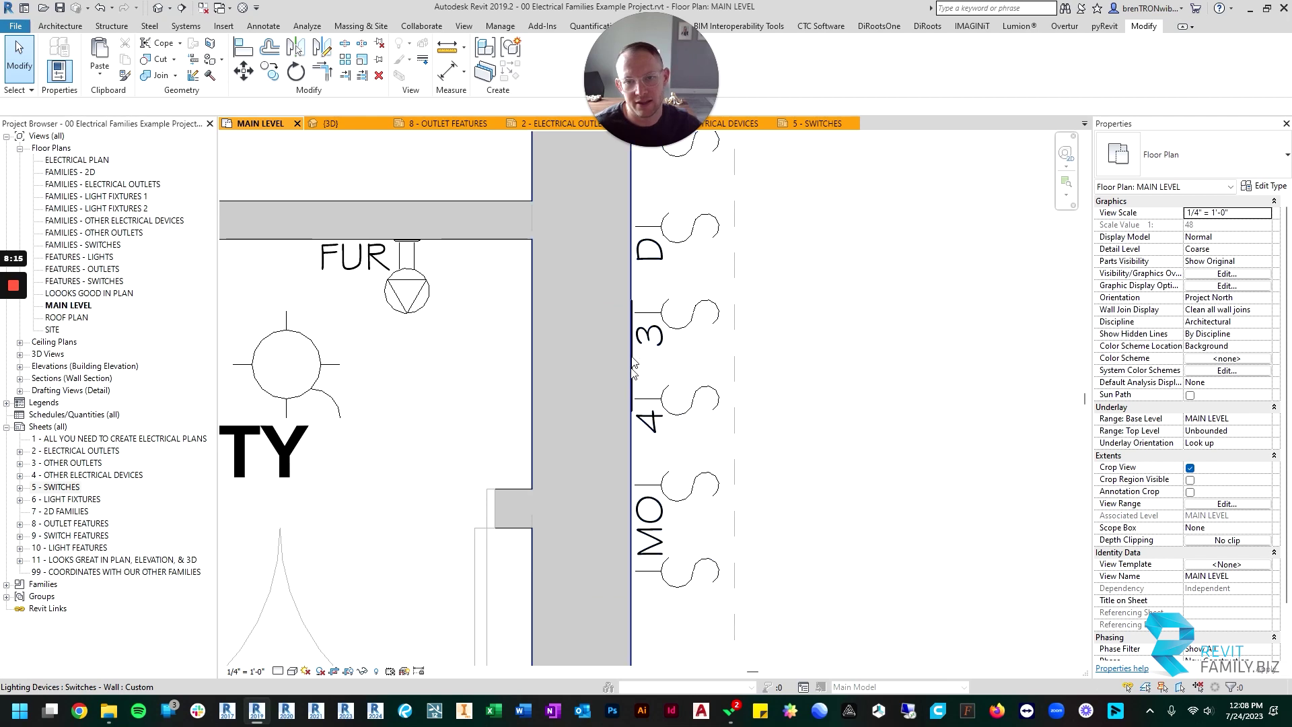
scroll(634, 318, "up", 3)
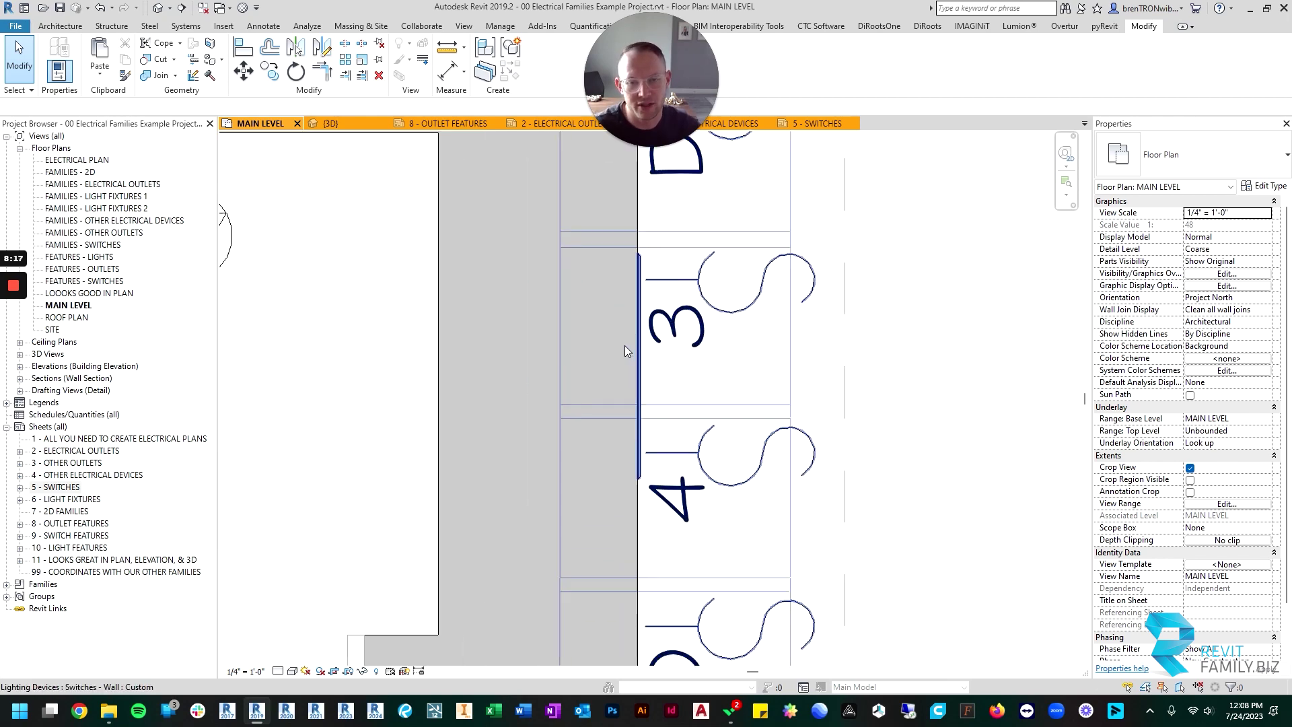
scroll(920, 426, "down", 5)
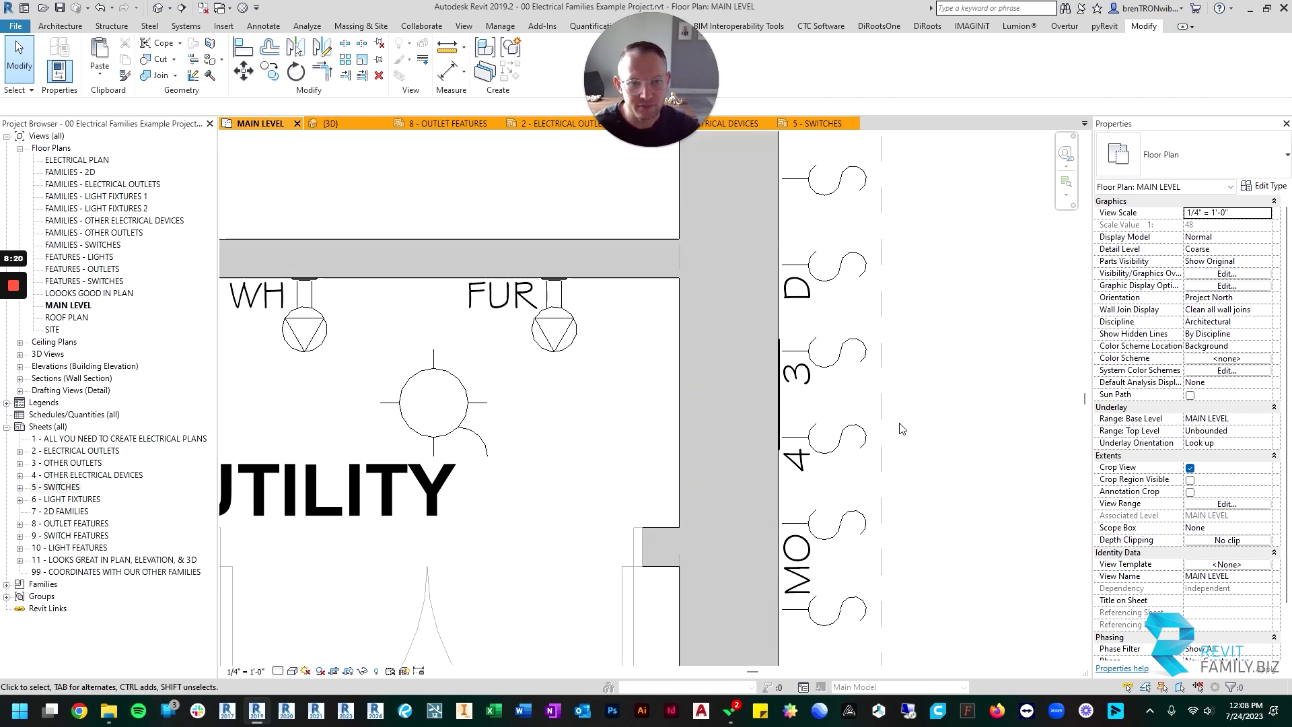
middle_click_drag(851, 214, 594, 214)
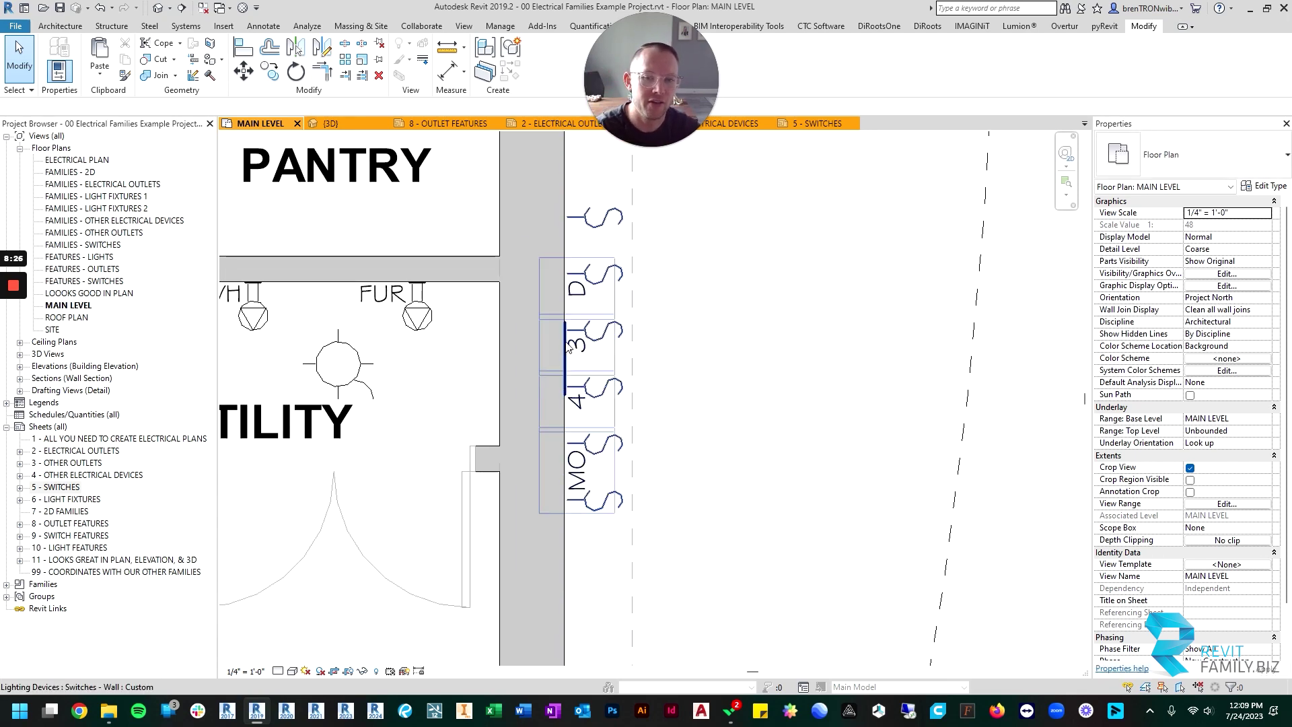
scroll(608, 361, "down", 2)
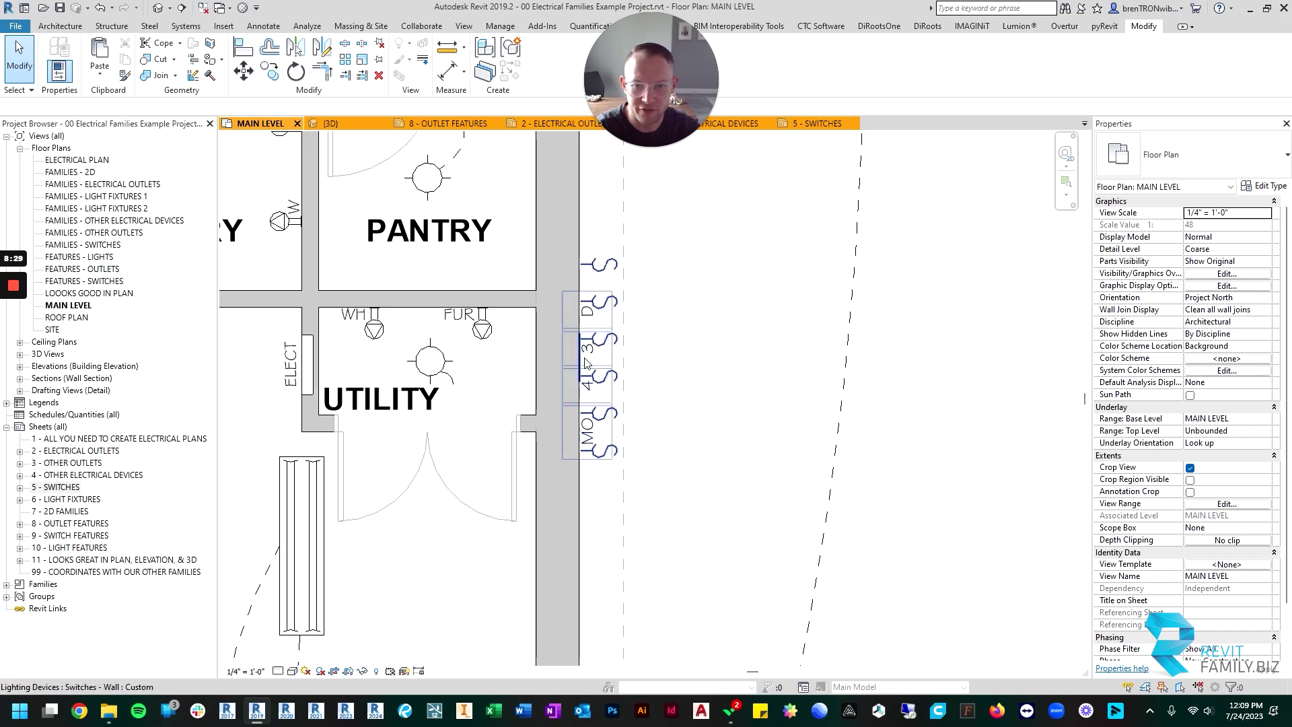
left_click(587, 360)
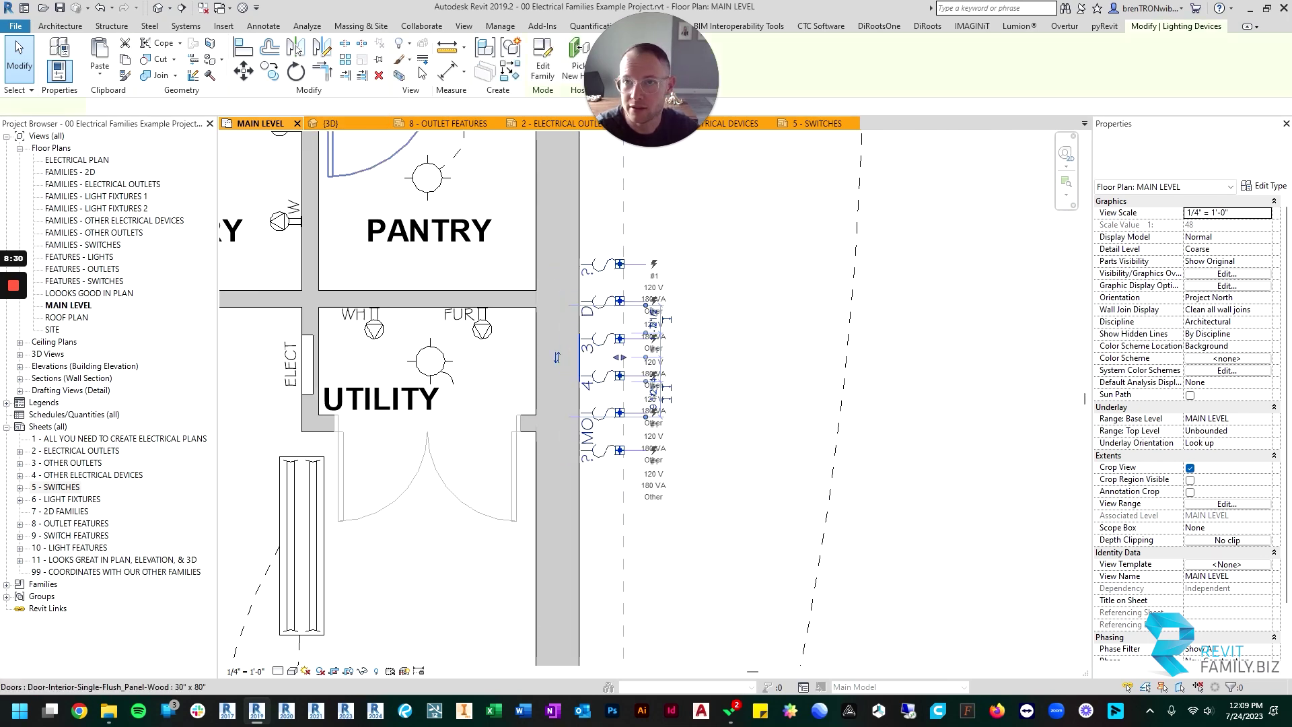
Start picking a new host wall, pan across the house, then cancel the re-hosting.
left_click(577, 48)
scroll(585, 340, "down", 2)
scroll(644, 308, "down", 2)
scroll(644, 307, "up", 3)
scroll(644, 308, "down", 1)
middle_click_drag(622, 285, 1270, 357)
scroll(565, 404, "up", 2)
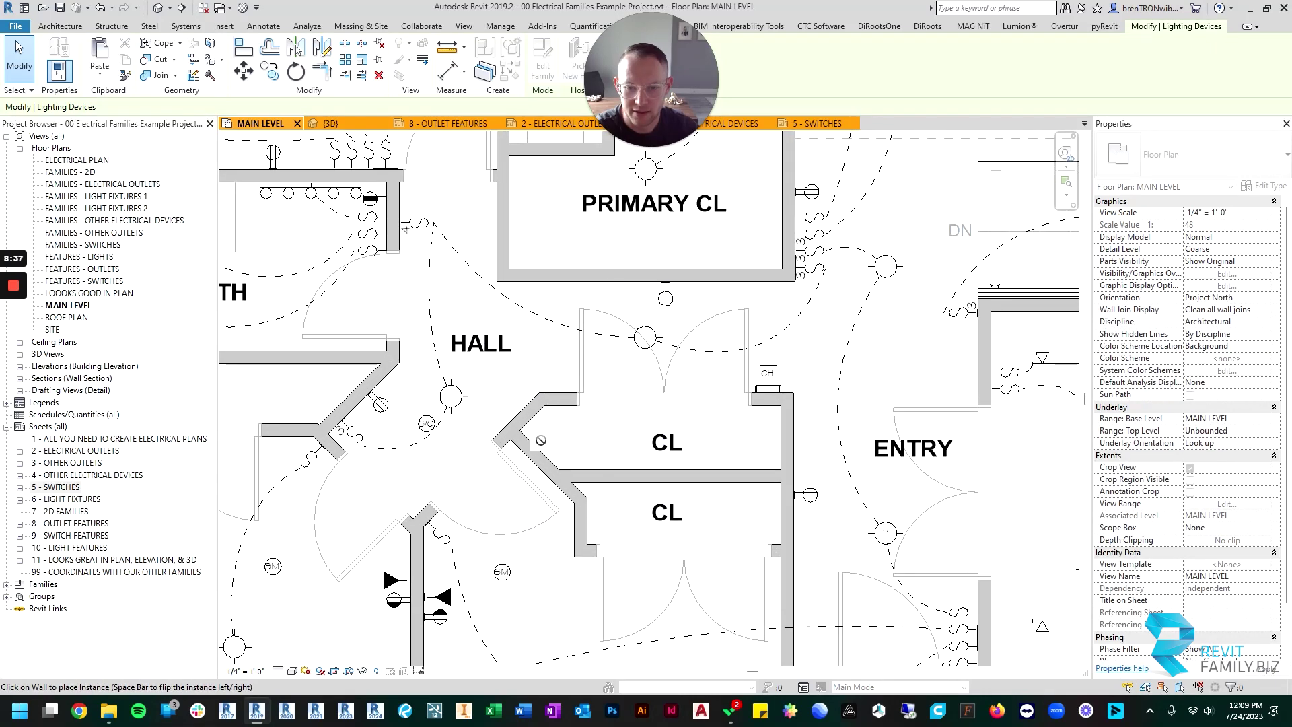
middle_click_drag(403, 212, 543, 396)
scroll(754, 478, "down", 5)
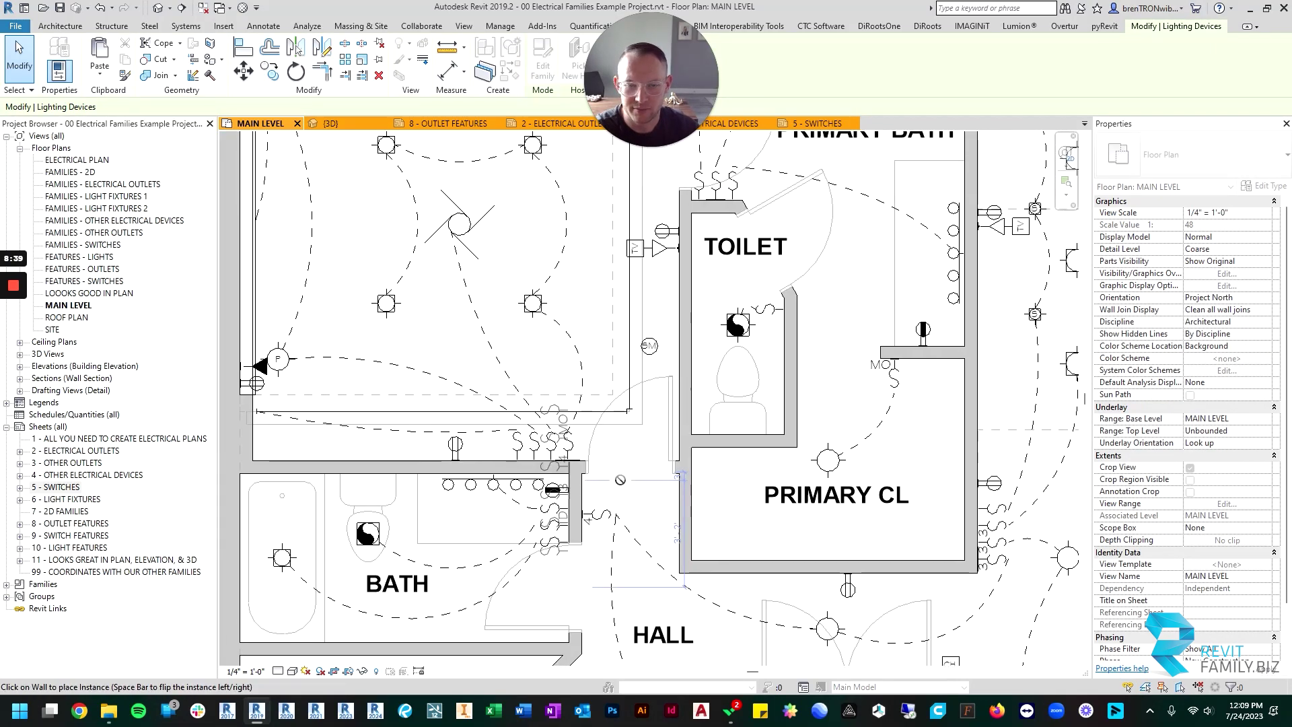
mouse_move(753, 478)
middle_mouse_down()
mouse_move(350, 457)
mouse_move(202, 660)
middle_mouse_up()
middle_click_drag(471, 606, 639, 283)
mouse_move(605, 659)
middle_mouse_down()
mouse_move(639, 484)
mouse_move(601, 262)
middle_mouse_up()
middle_click_drag(740, 331, 726, 202)
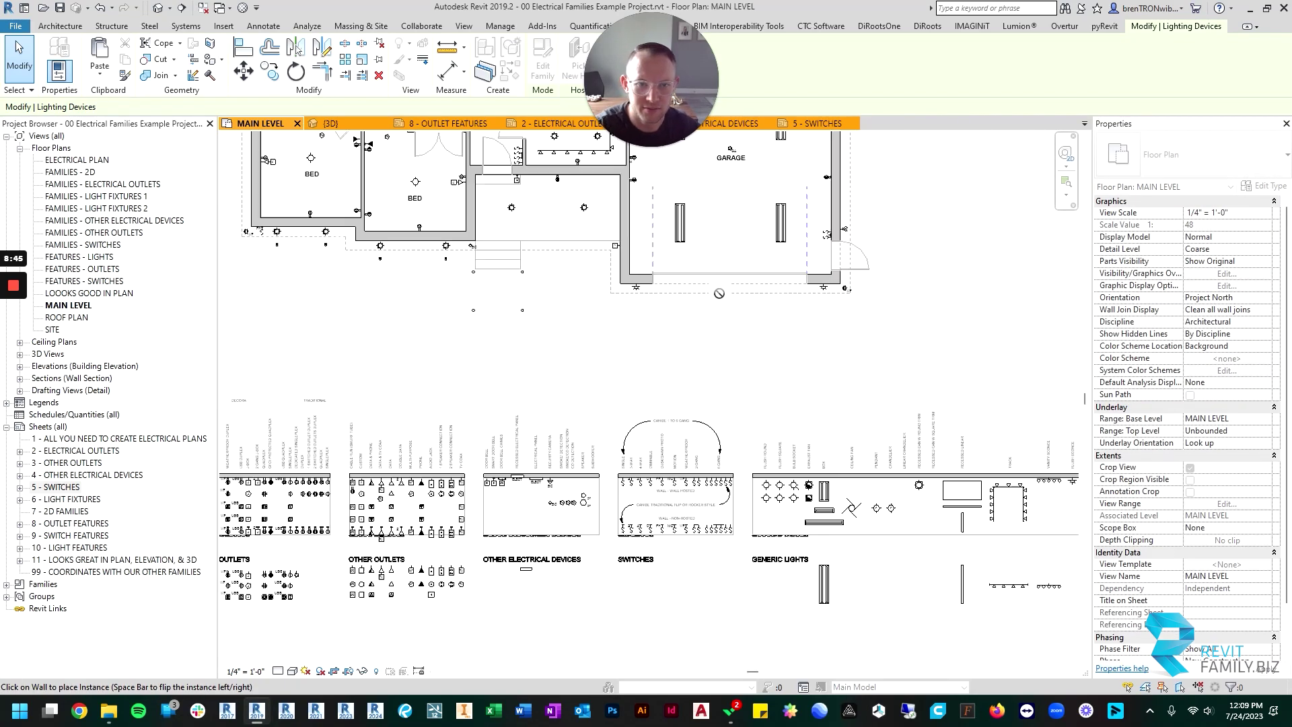
scroll(726, 270, "down", 2)
scroll(713, 220, "up", 3)
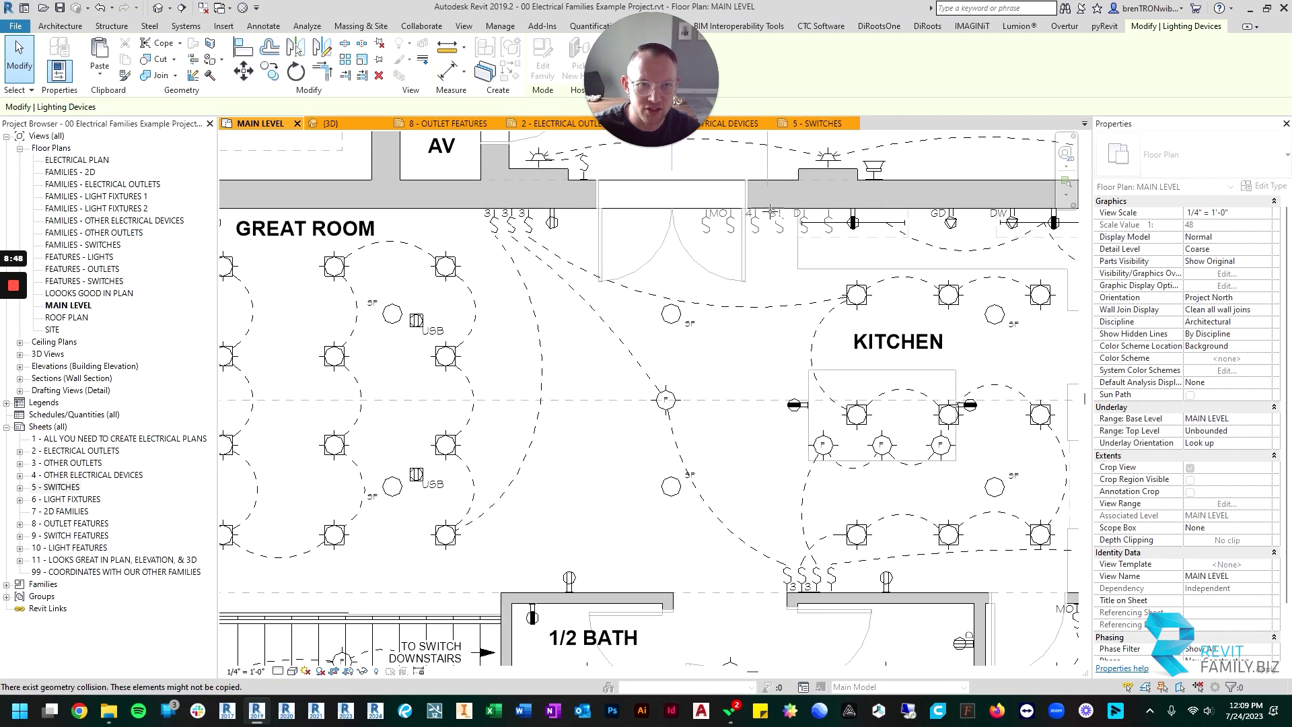
scroll(756, 195, "up", 5)
scroll(708, 410, "down", 3)
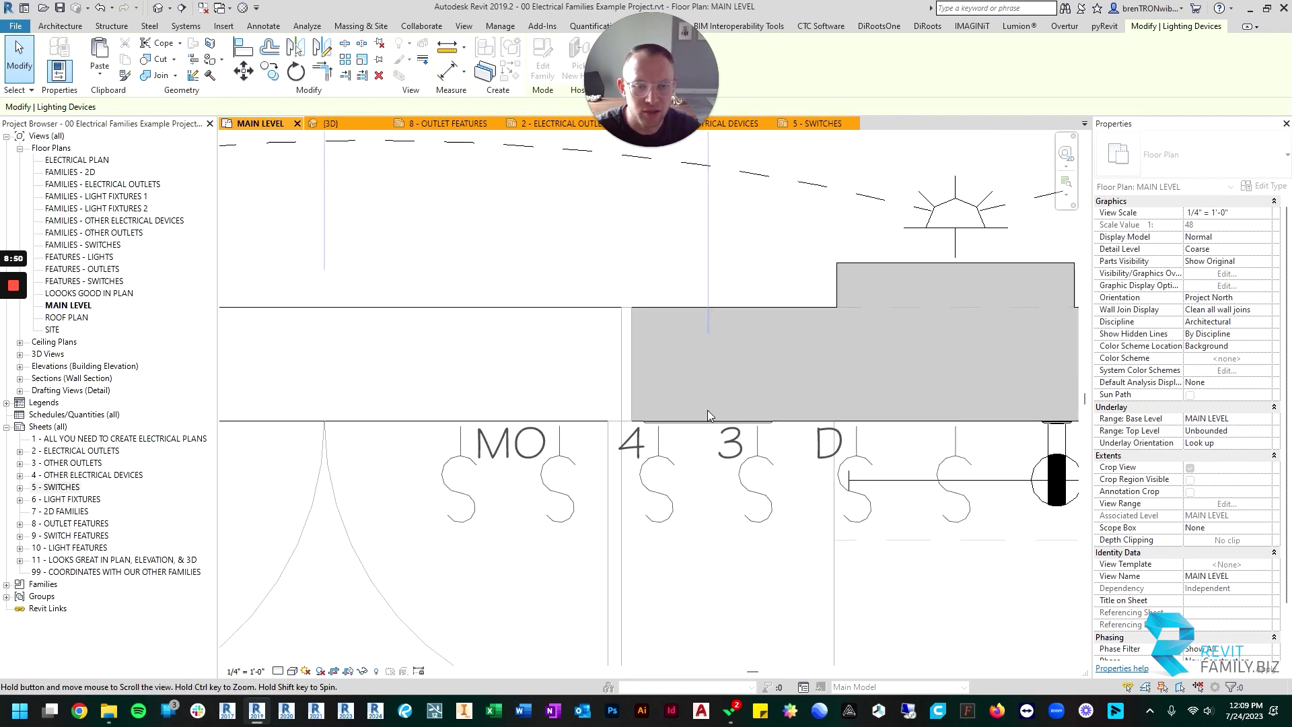
scroll(720, 412, "up", 2)
scroll(731, 413, "down", 2)
key("Escape")
key("Escape")
Select the switch beside the kitchen doorway and change Number of Switches from 6 to 4.
scroll(680, 430, "down", 3)
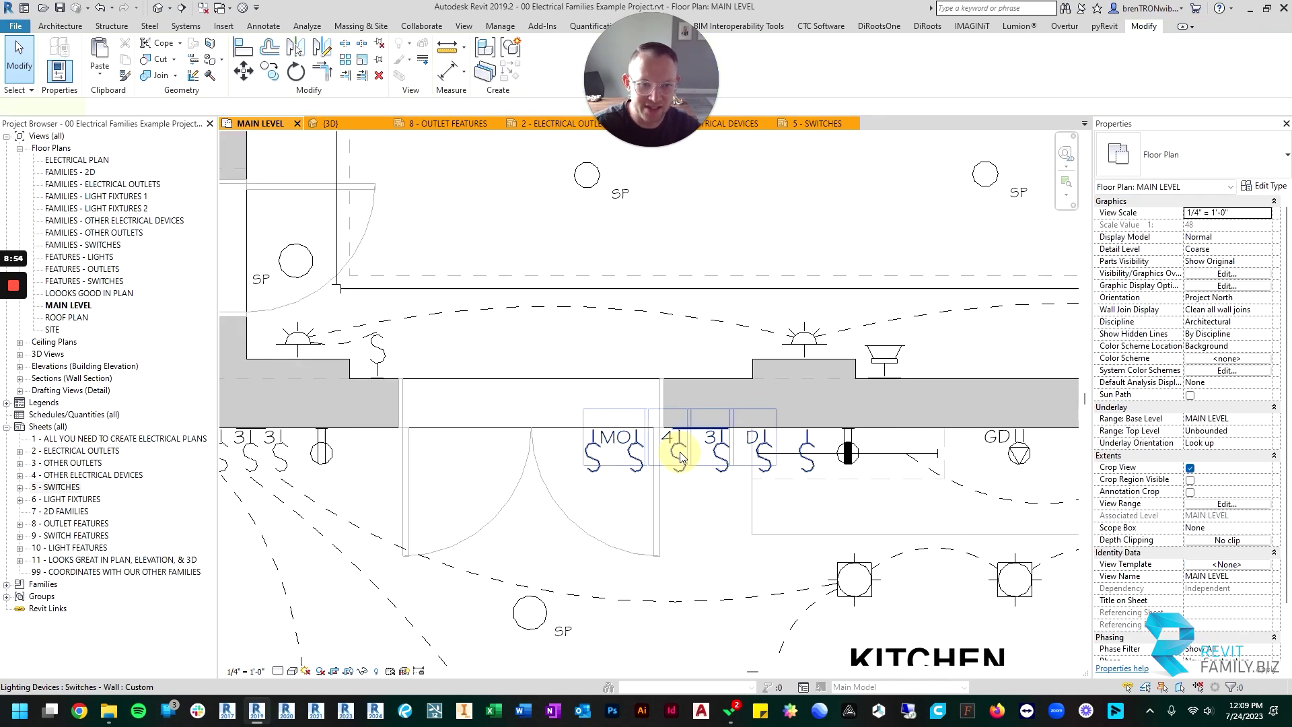
left_click(676, 454)
scroll(700, 289, "down", 2)
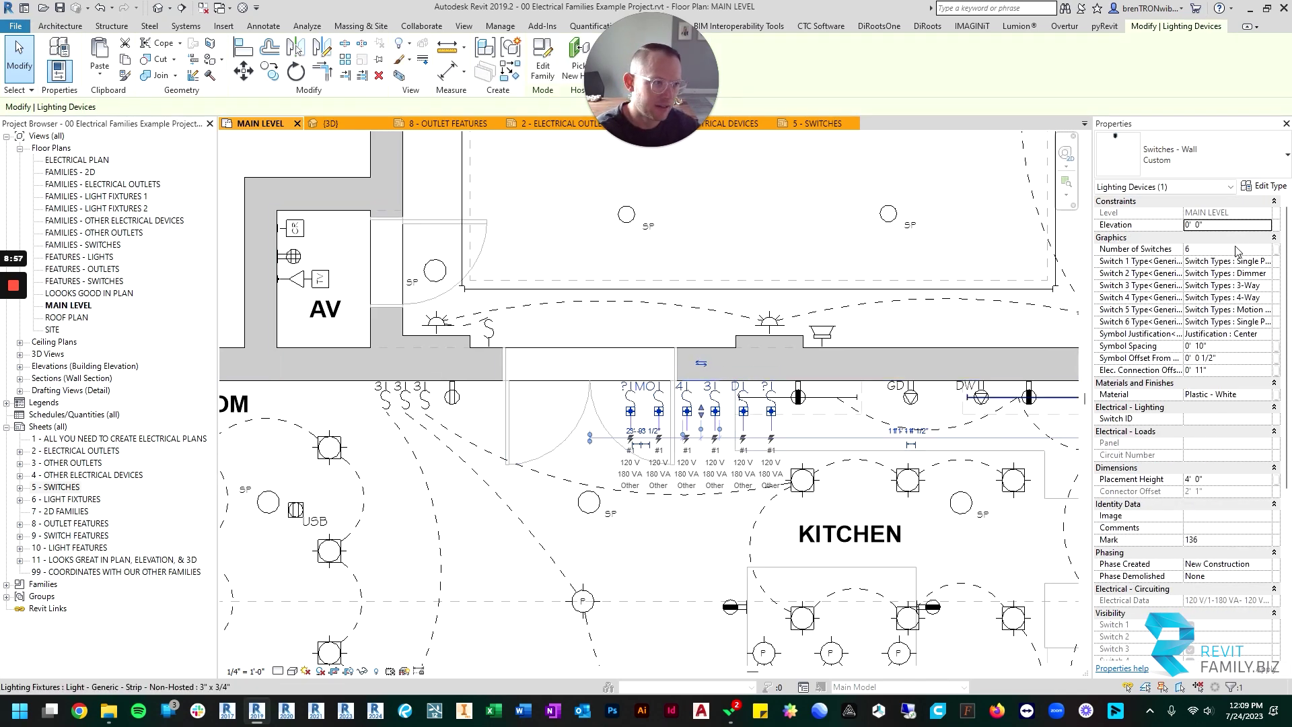
left_click(1269, 253)
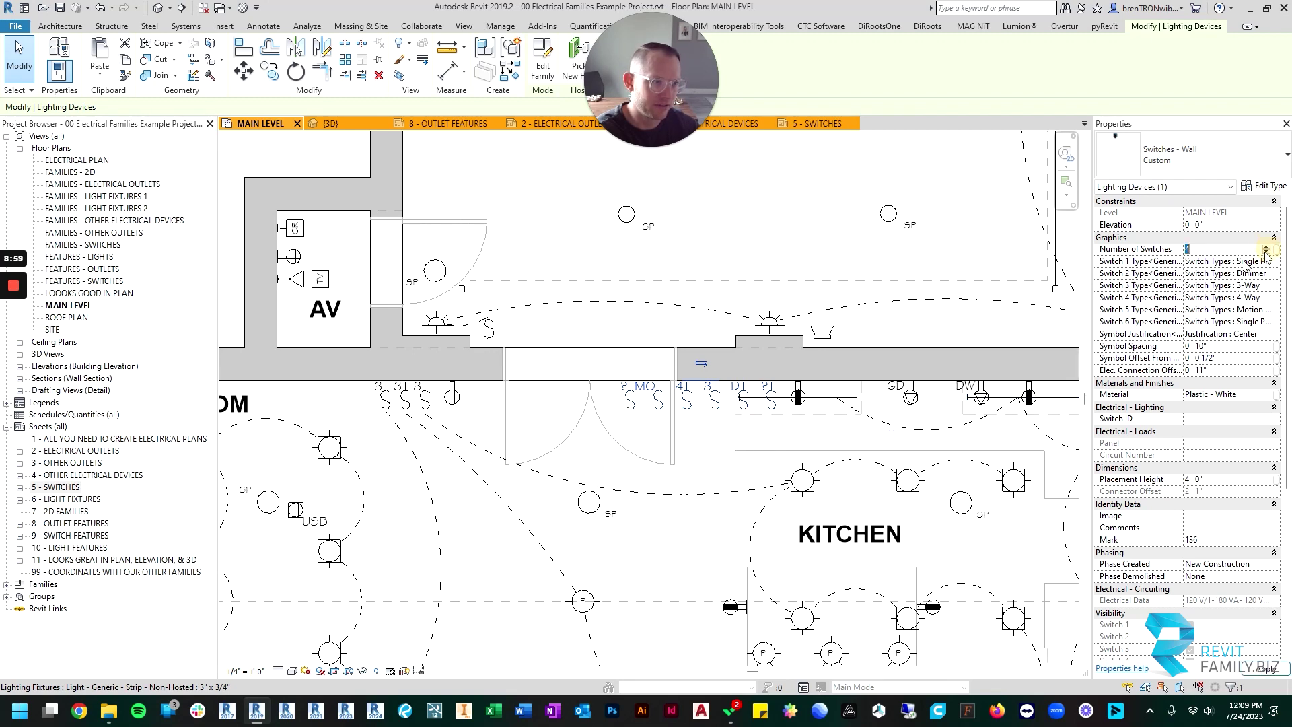
scroll(705, 363, "up", 4)
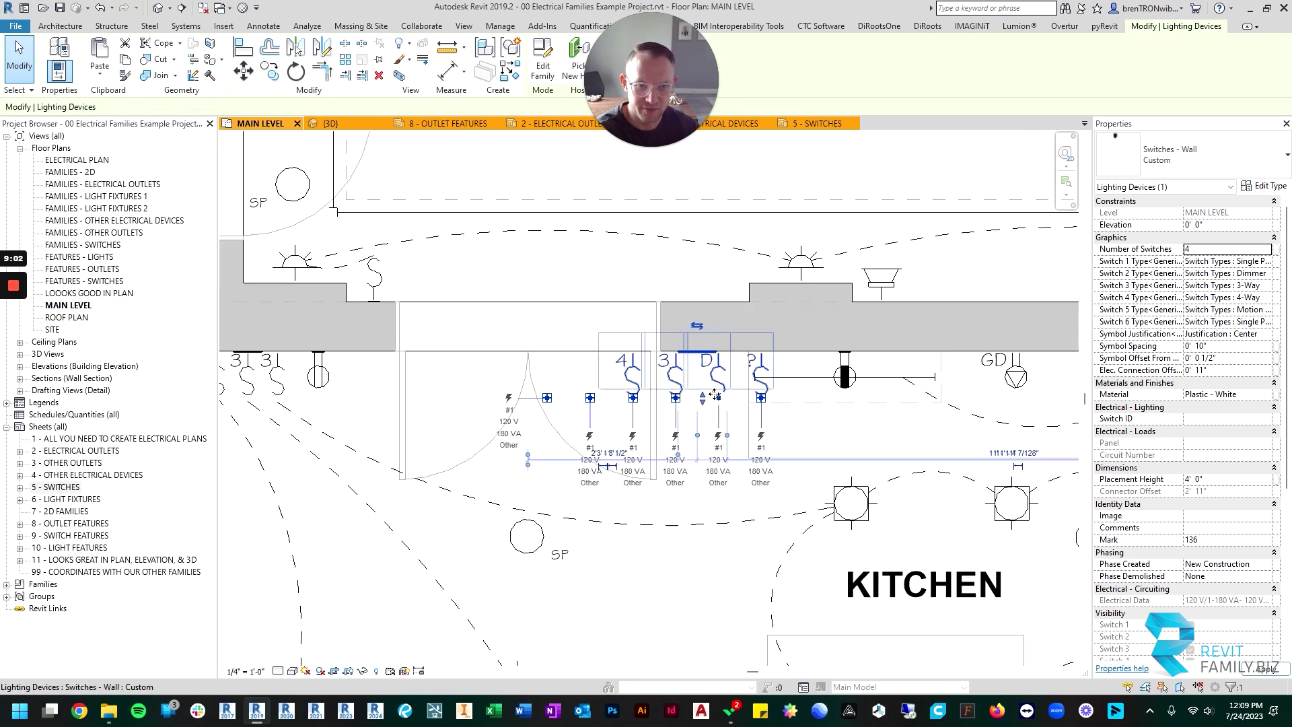
scroll(702, 361, "up", 1)
scroll(479, 321, "down", 1)
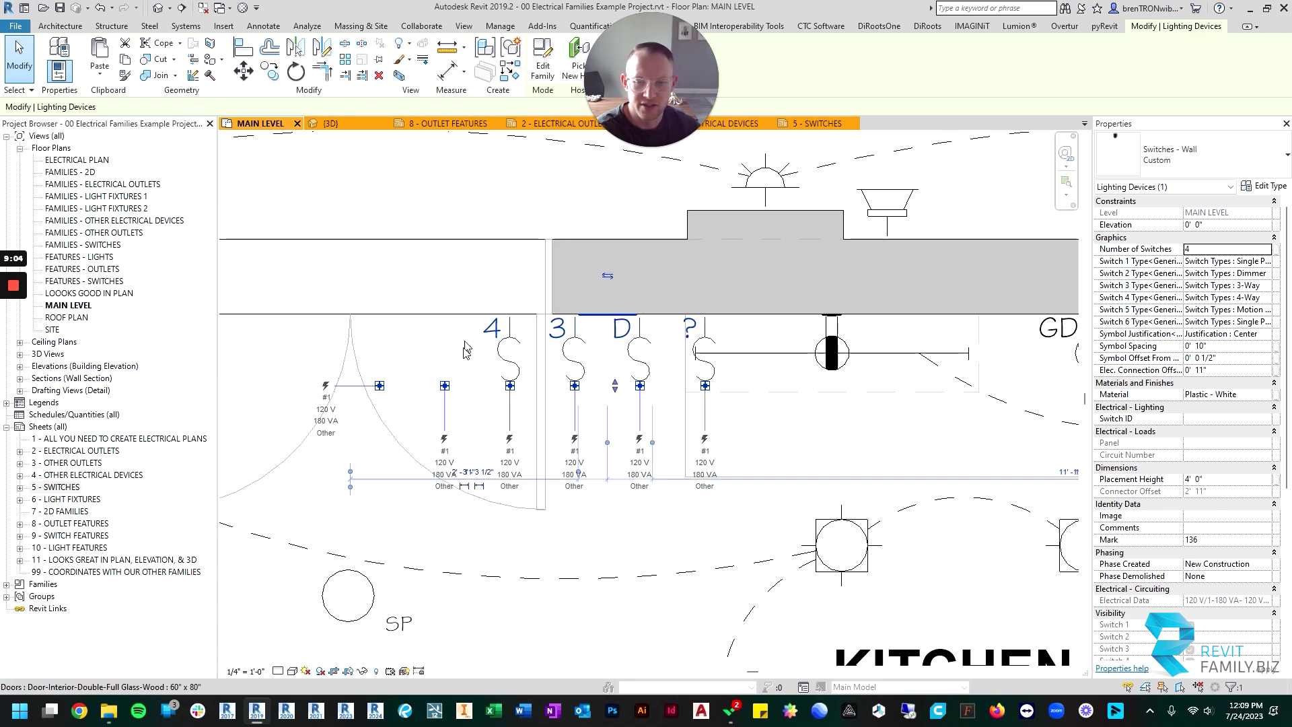
key("Escape")
scroll(565, 336, "down", 2)
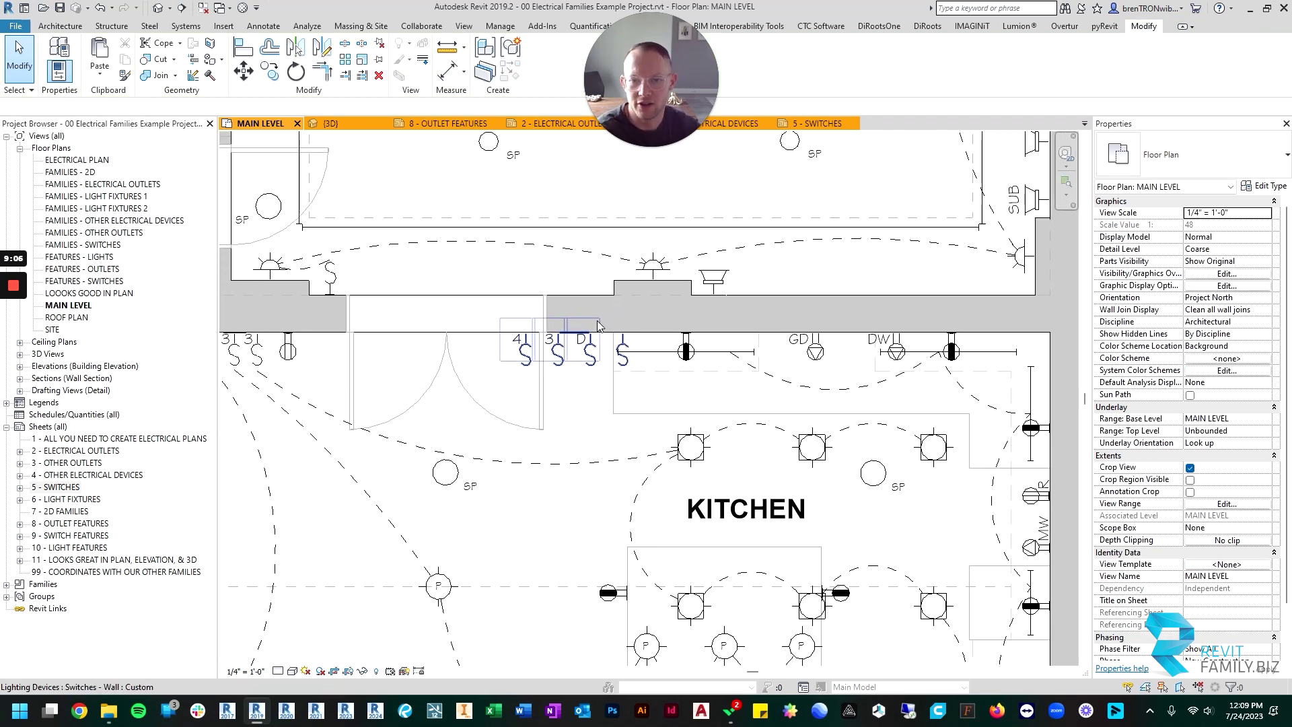
left_click(584, 341)
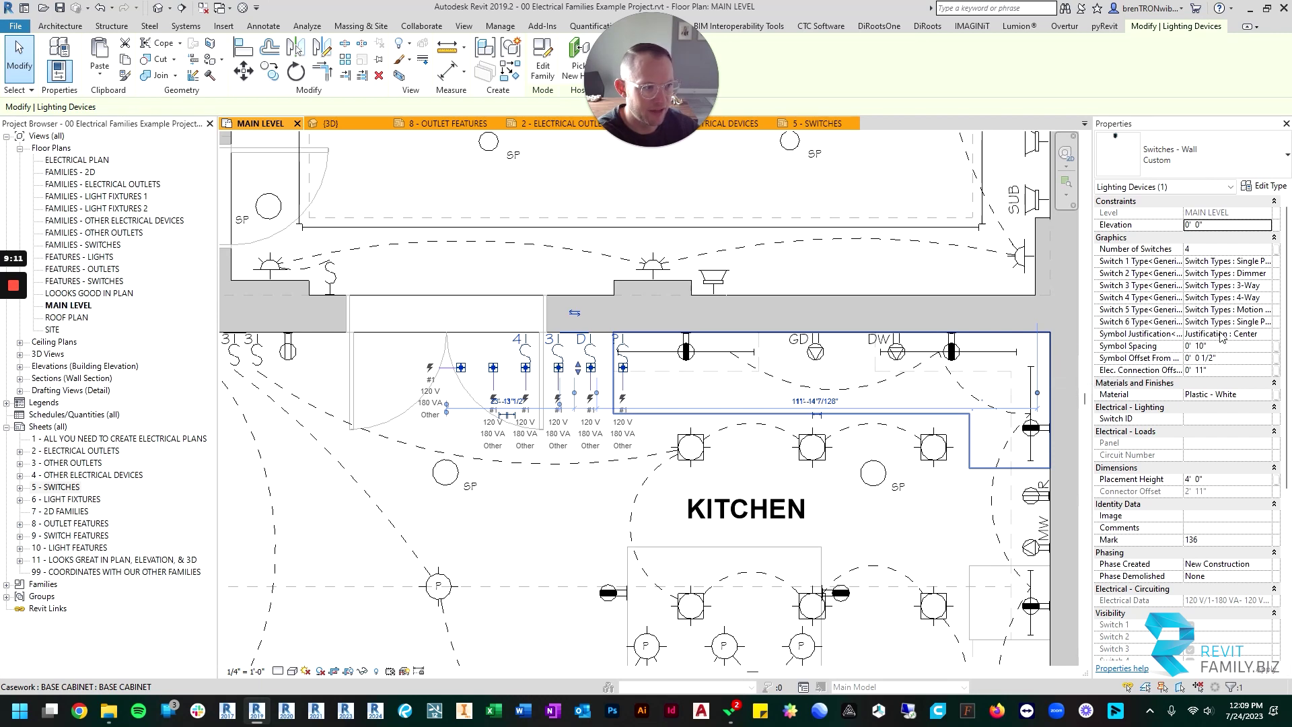
left_click(1268, 336)
left_click(1265, 335)
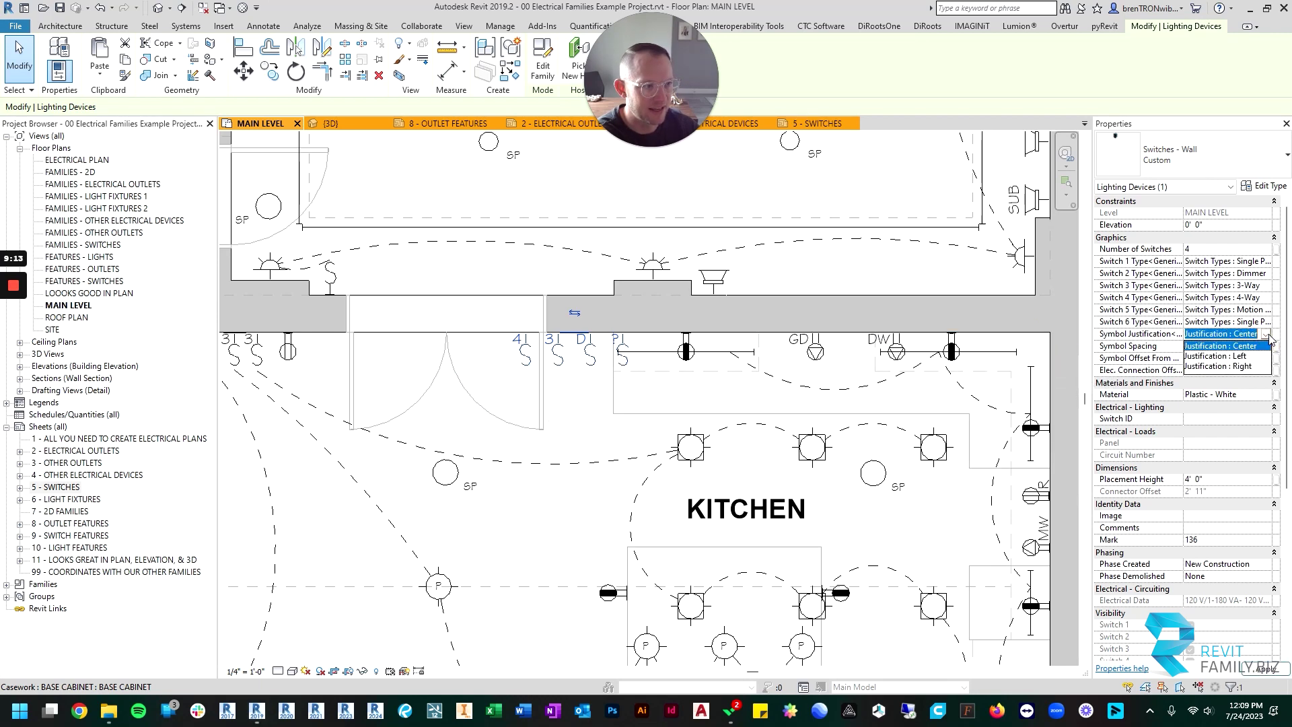
left_click(1236, 357)
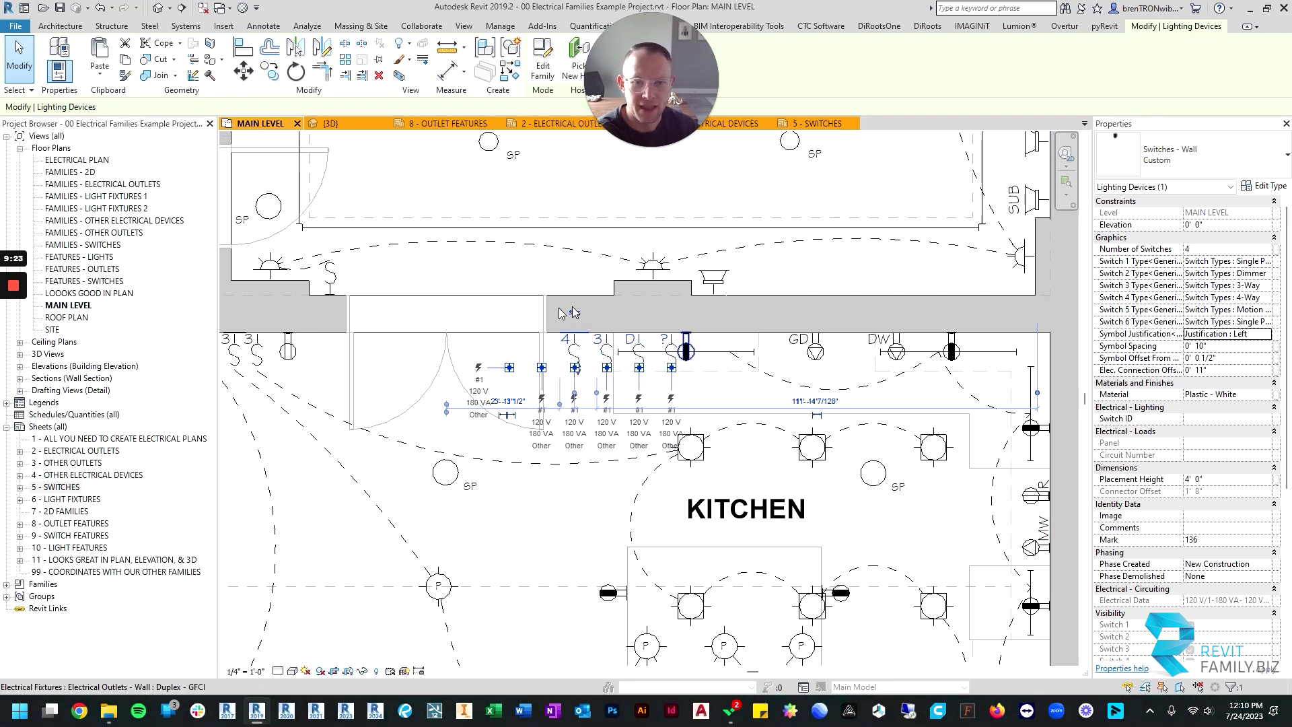
left_click(470, 256)
key("Escape")
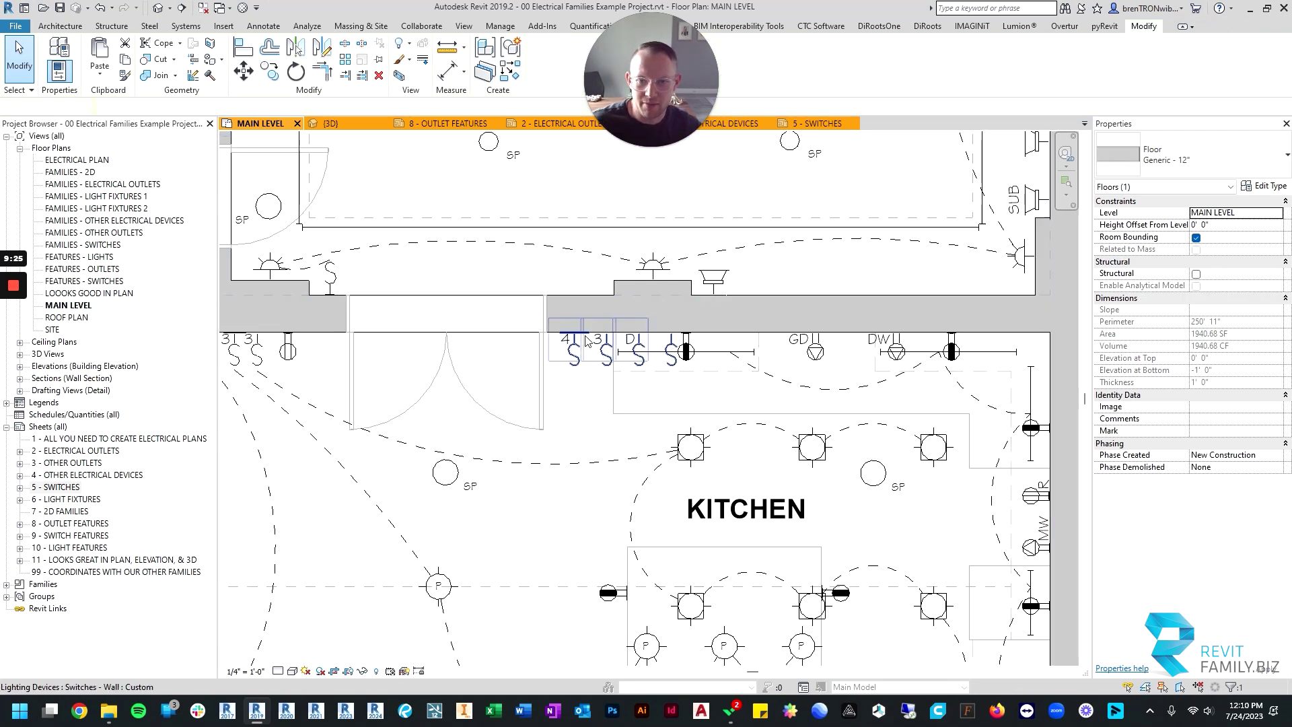
left_click(586, 341)
left_click(1262, 334)
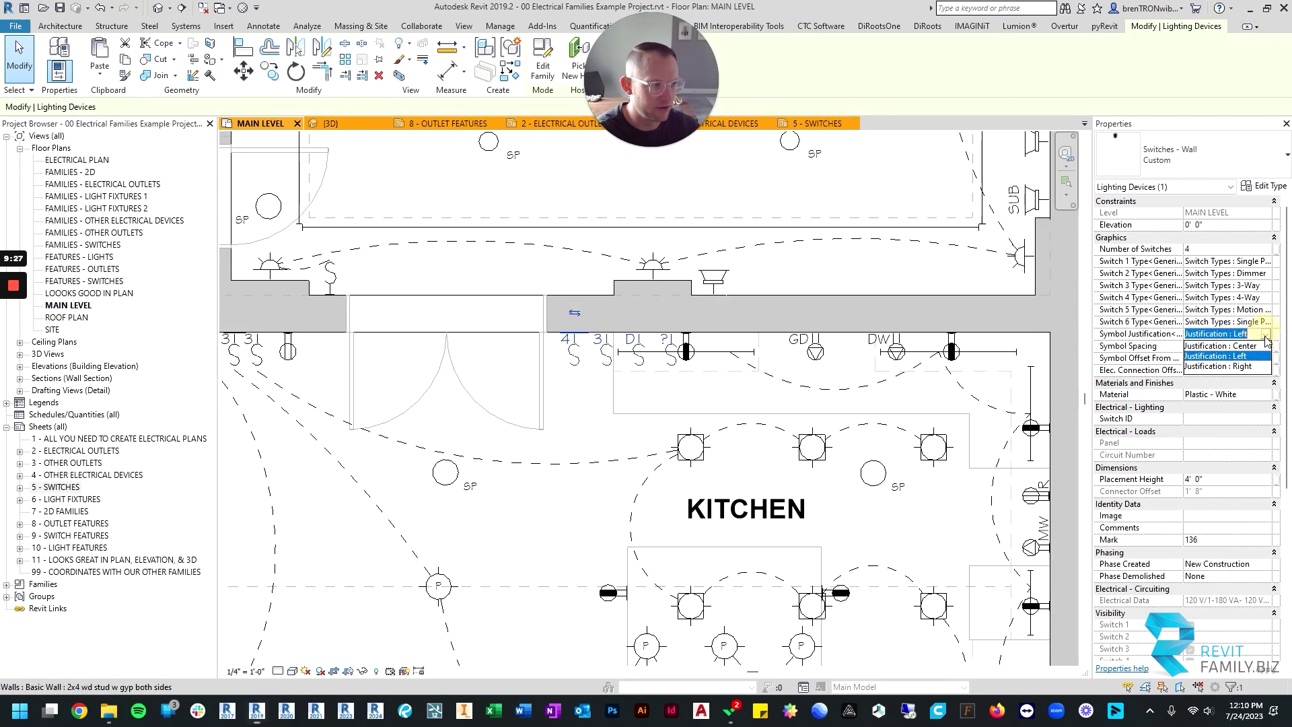
left_click(1249, 366)
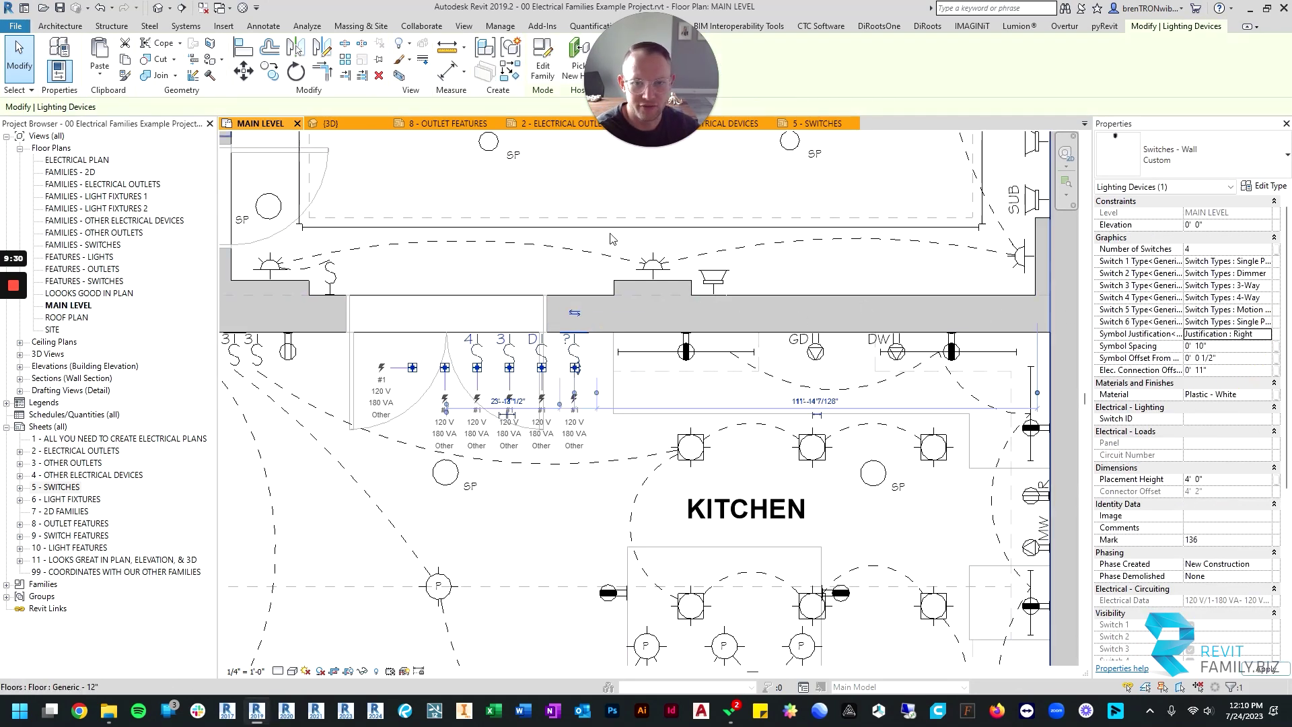
key("Escape")
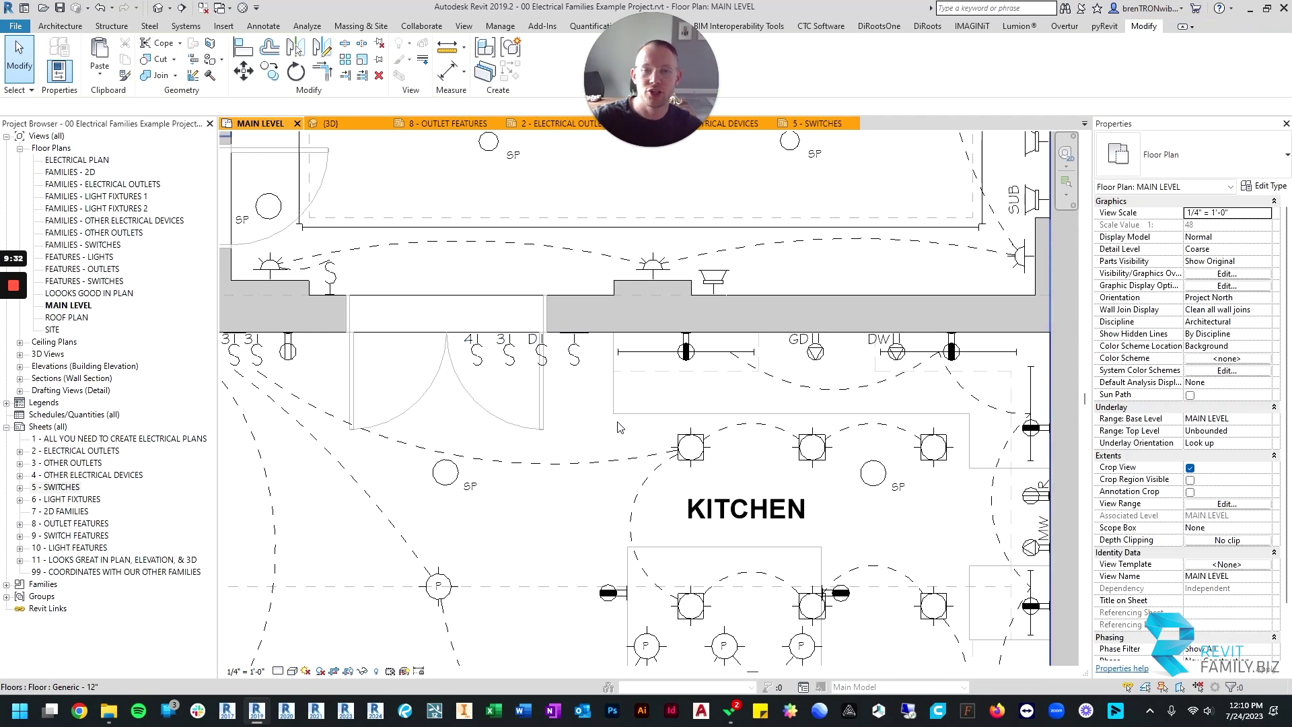
left_click(583, 335)
left_click(1210, 333)
left_click(1264, 333)
left_click(1241, 354)
key("Up")
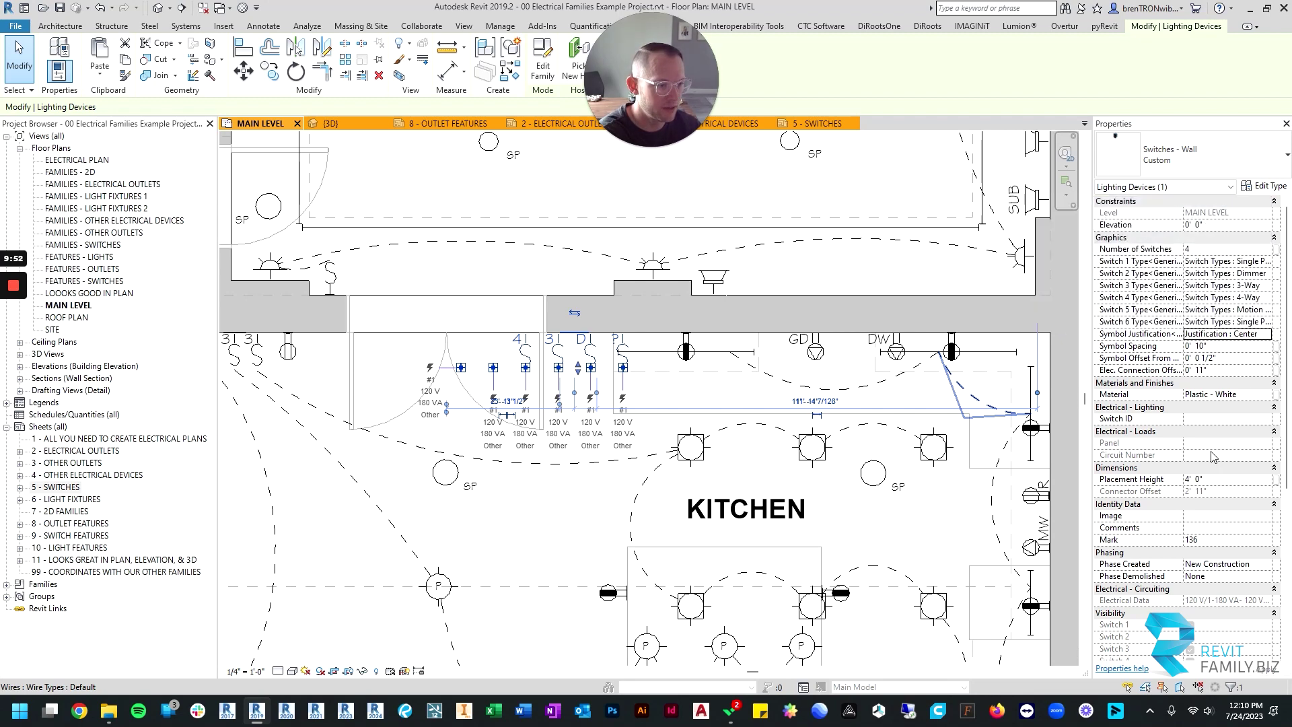
left_click(1211, 479)
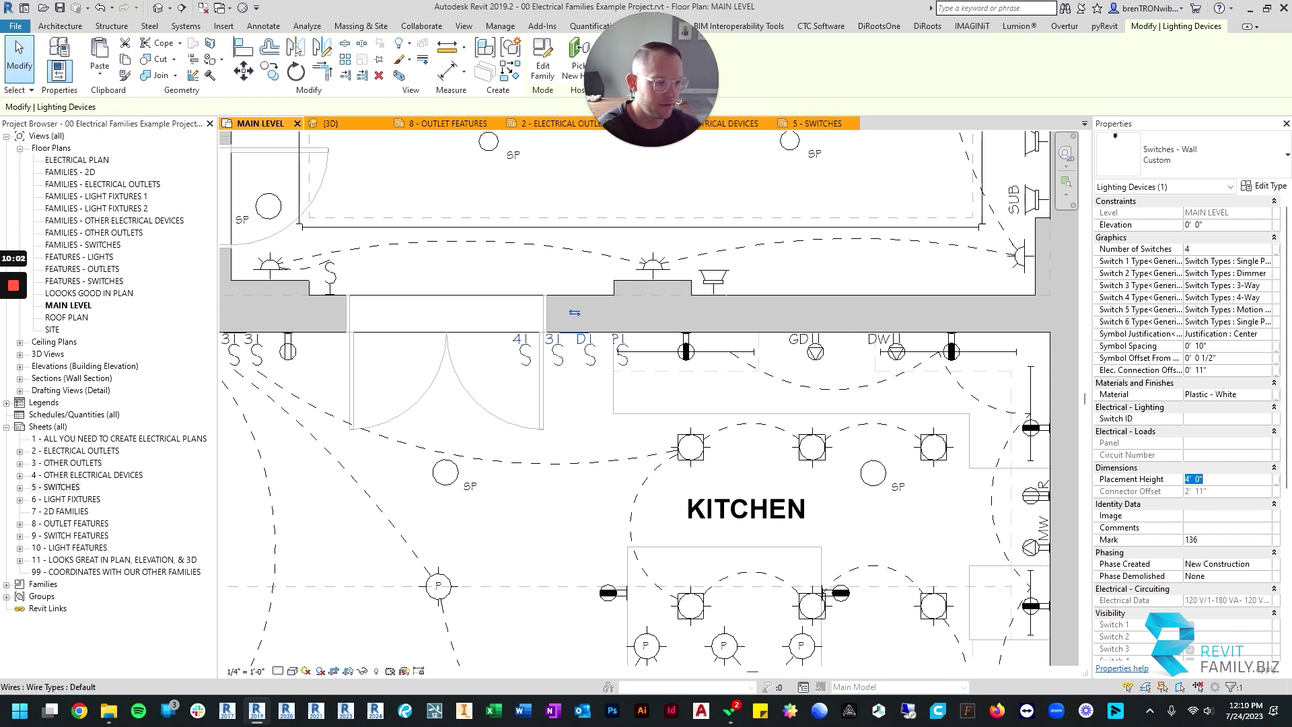
scroll(1214, 498, "down", 3)
scroll(1214, 498, "up", 3)
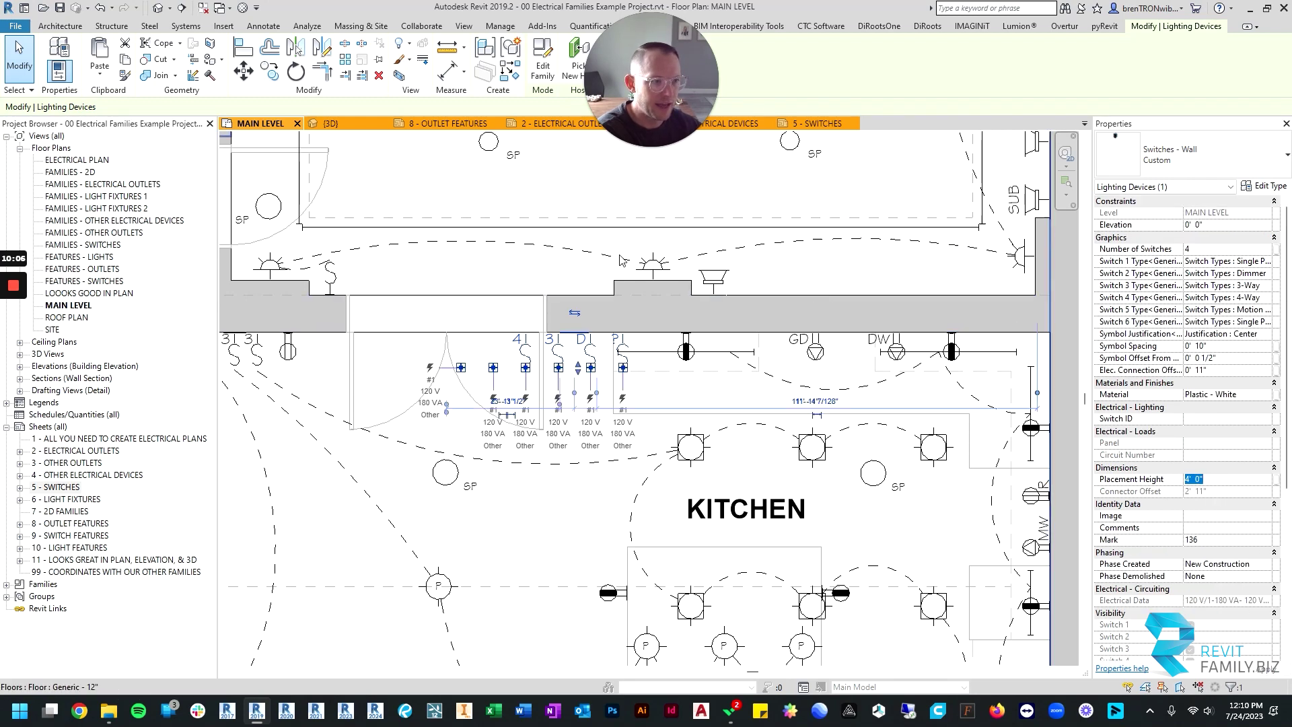
Select the wire between the wall lights, then clear and delete the selection.
left_click(582, 250)
key("Escape")
left_click_drag(602, 317, 498, 367)
scroll(696, 360, "down", 2)
key("Delete")
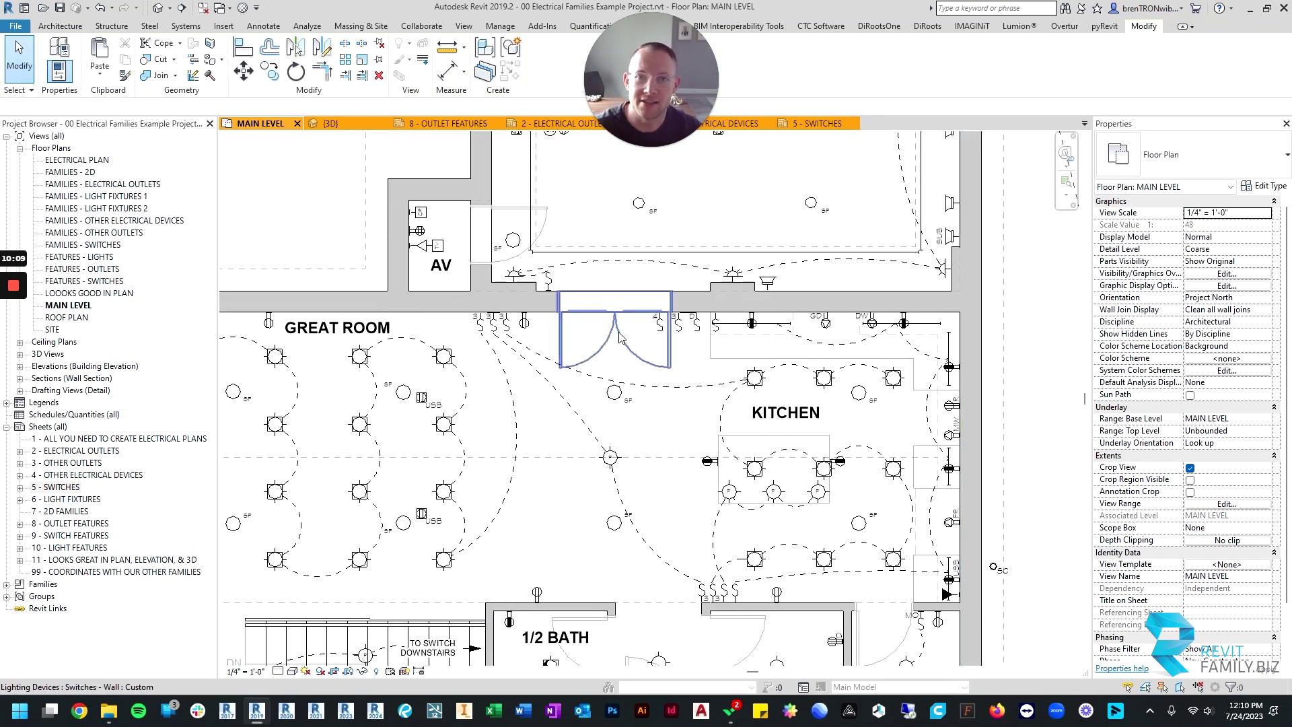
scroll(684, 351, "up", 2)
scroll(635, 334, "up", 2)
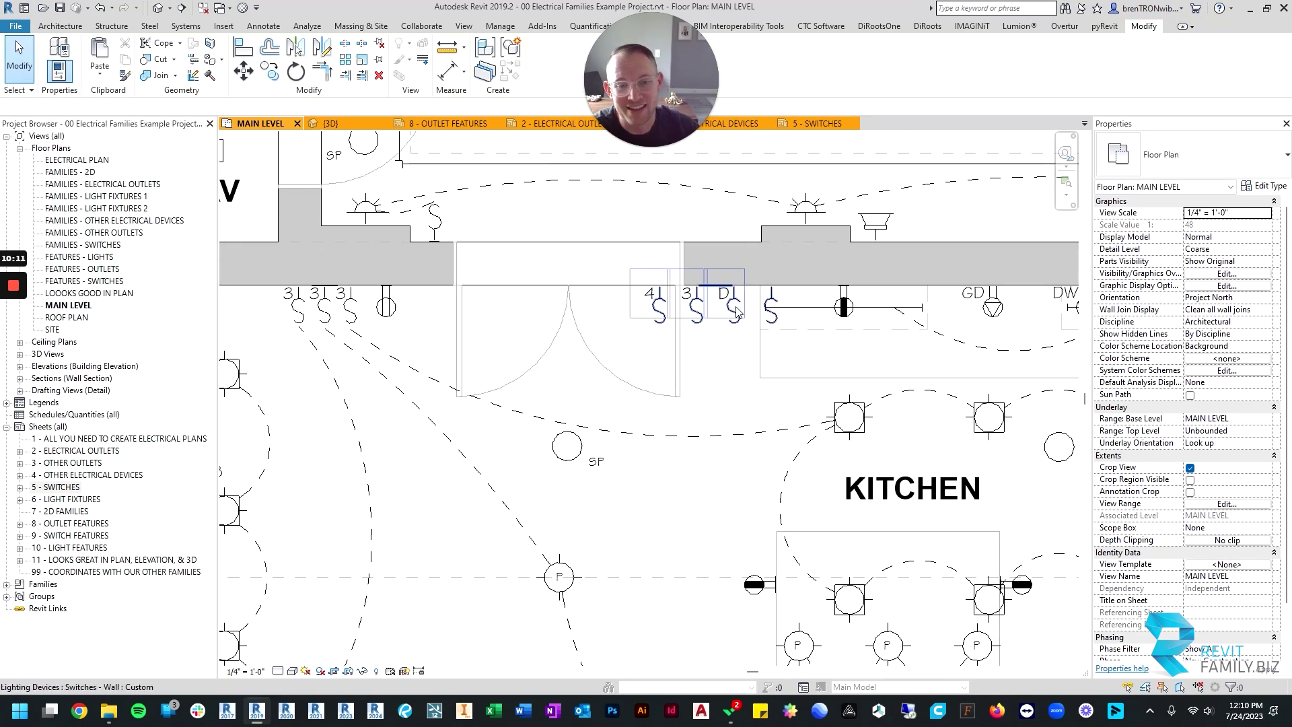
scroll(736, 311, "down", 3)
scroll(723, 377, "up", 3)
Select the multi-gang wall switch by the doorway and bring up the Systems tools.
left_click(729, 363)
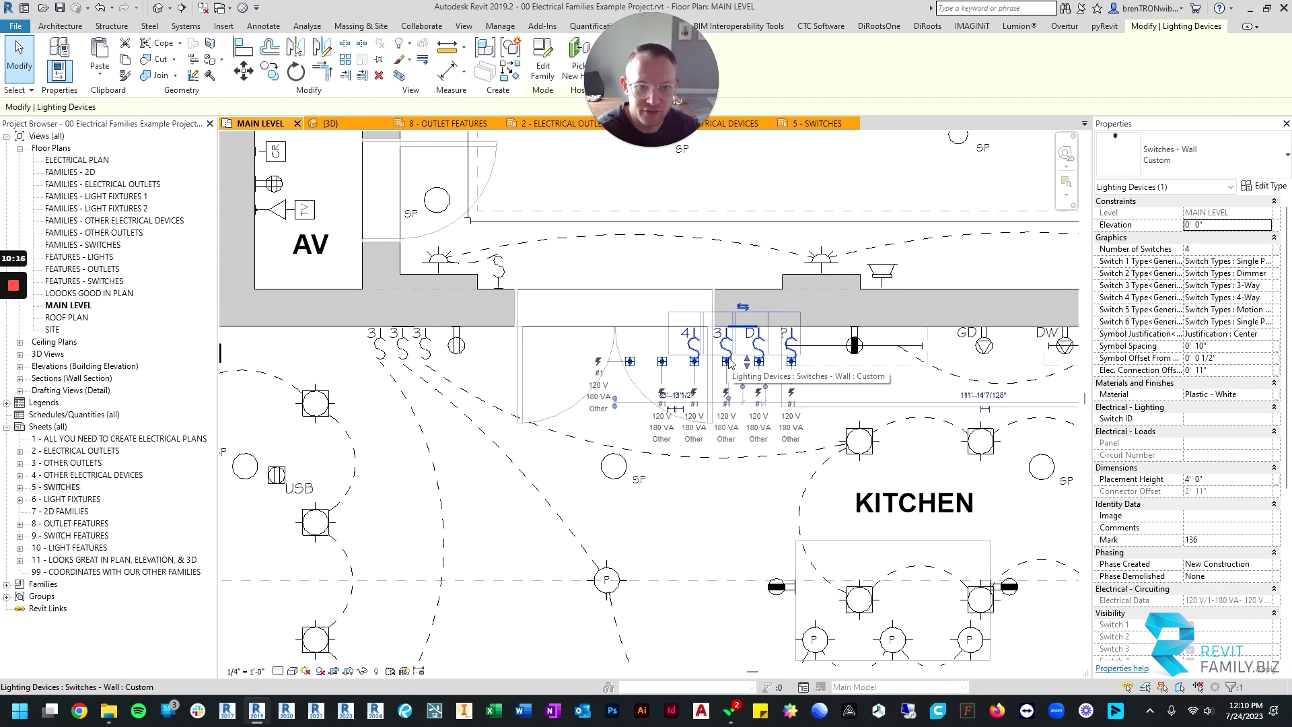
scroll(728, 363, "up", 4)
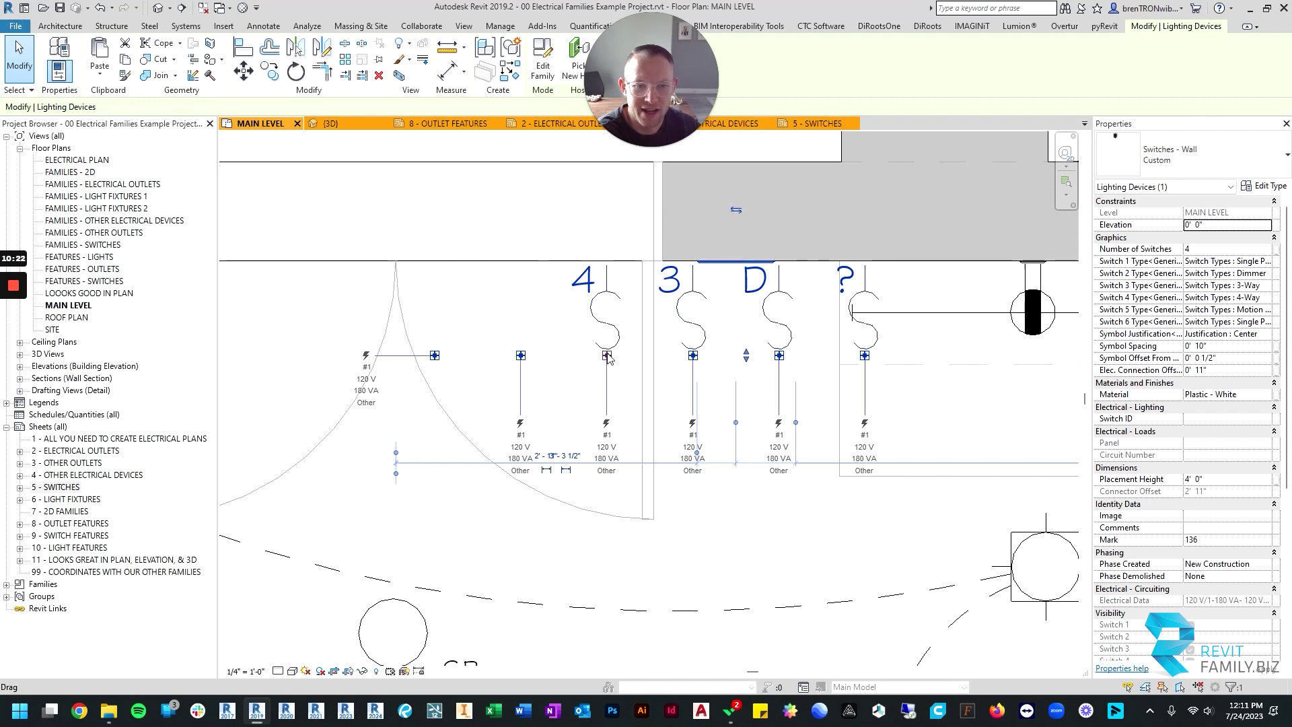
scroll(607, 357, "down", 2)
scroll(607, 357, "down", 5)
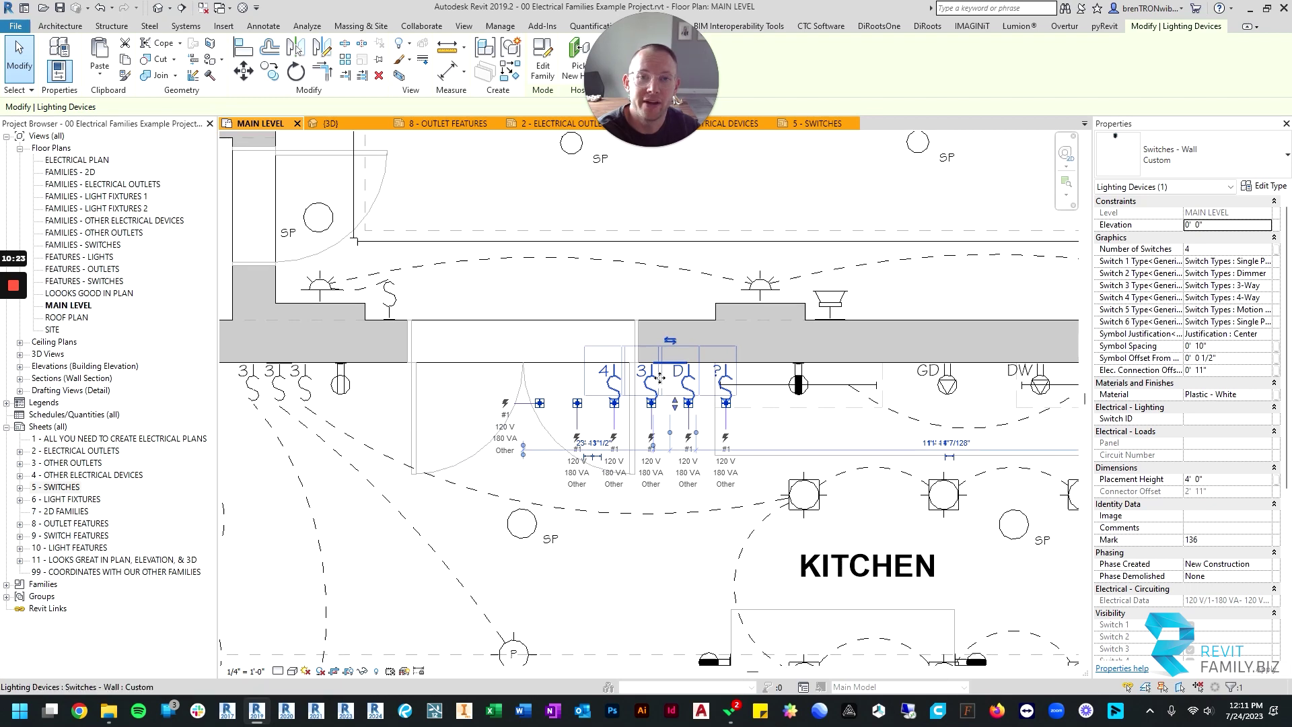
middle_click_drag(696, 370, 716, 347)
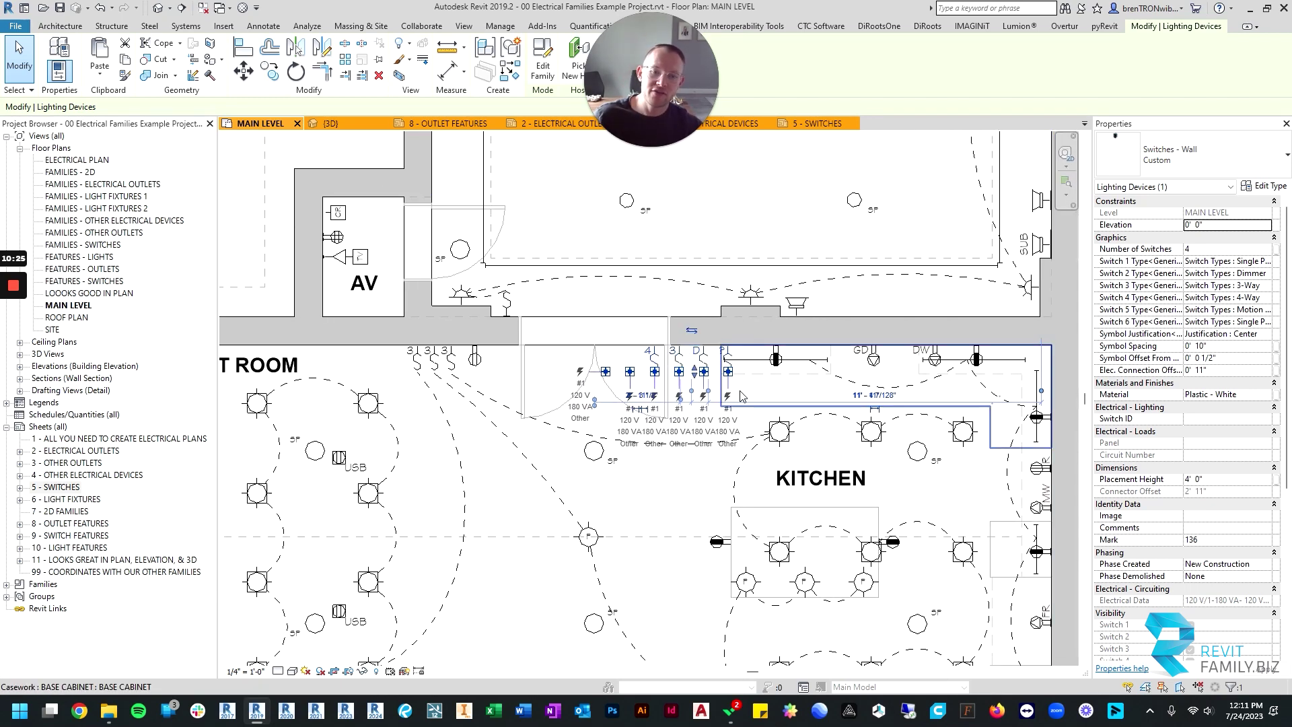
key("Escape")
left_click(682, 362)
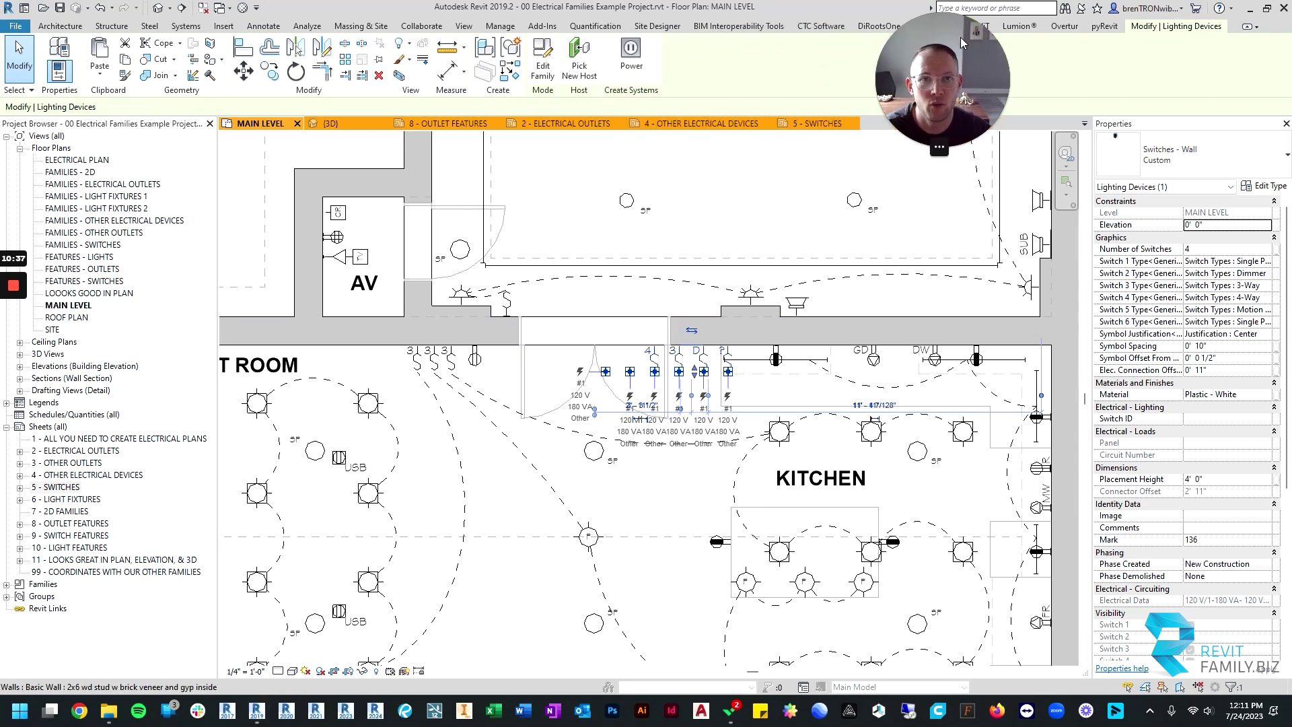
left_click(183, 27)
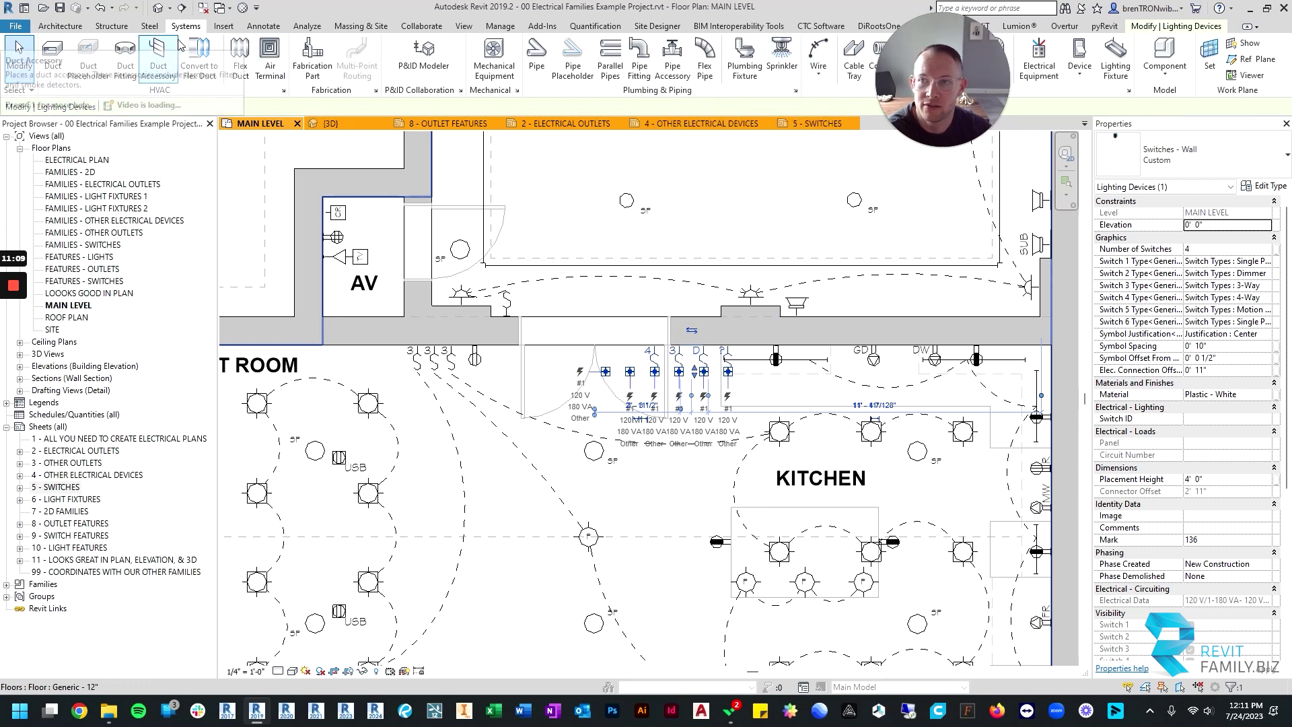
Start an arc wire at switch 4's connector on the doorway switch.
left_click(818, 54)
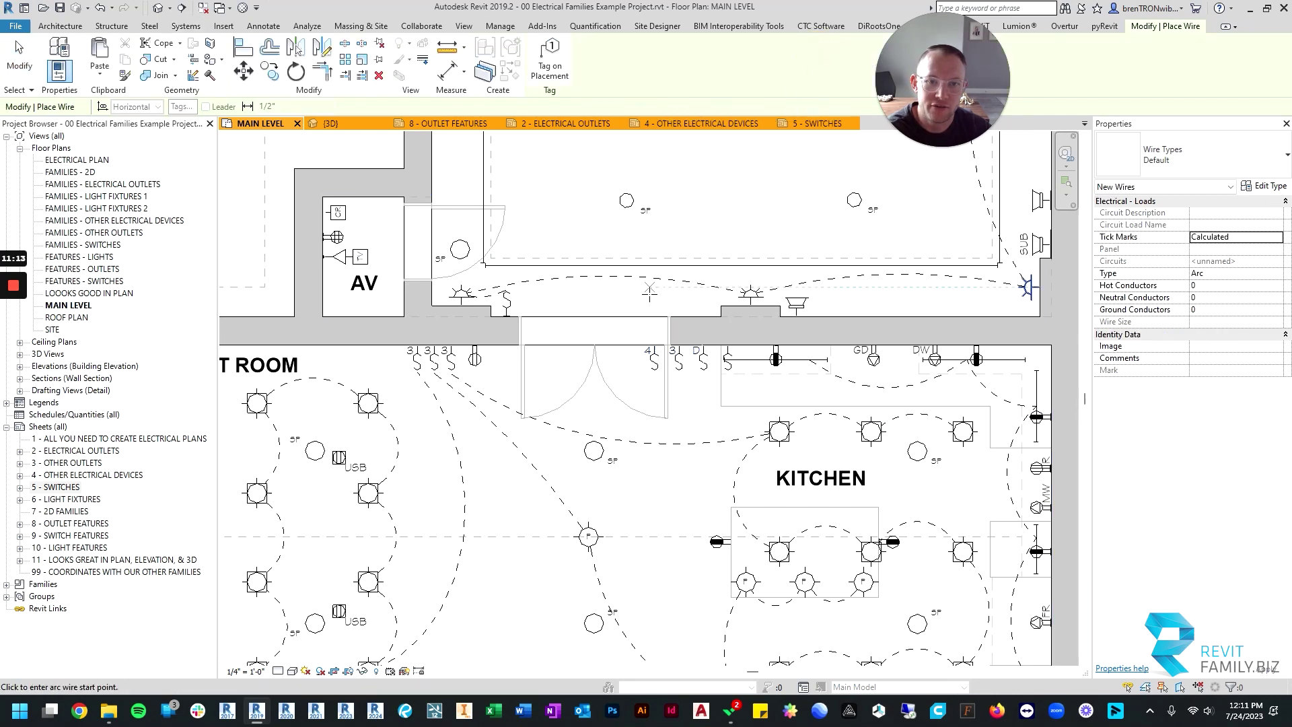
scroll(654, 378, "up", 5)
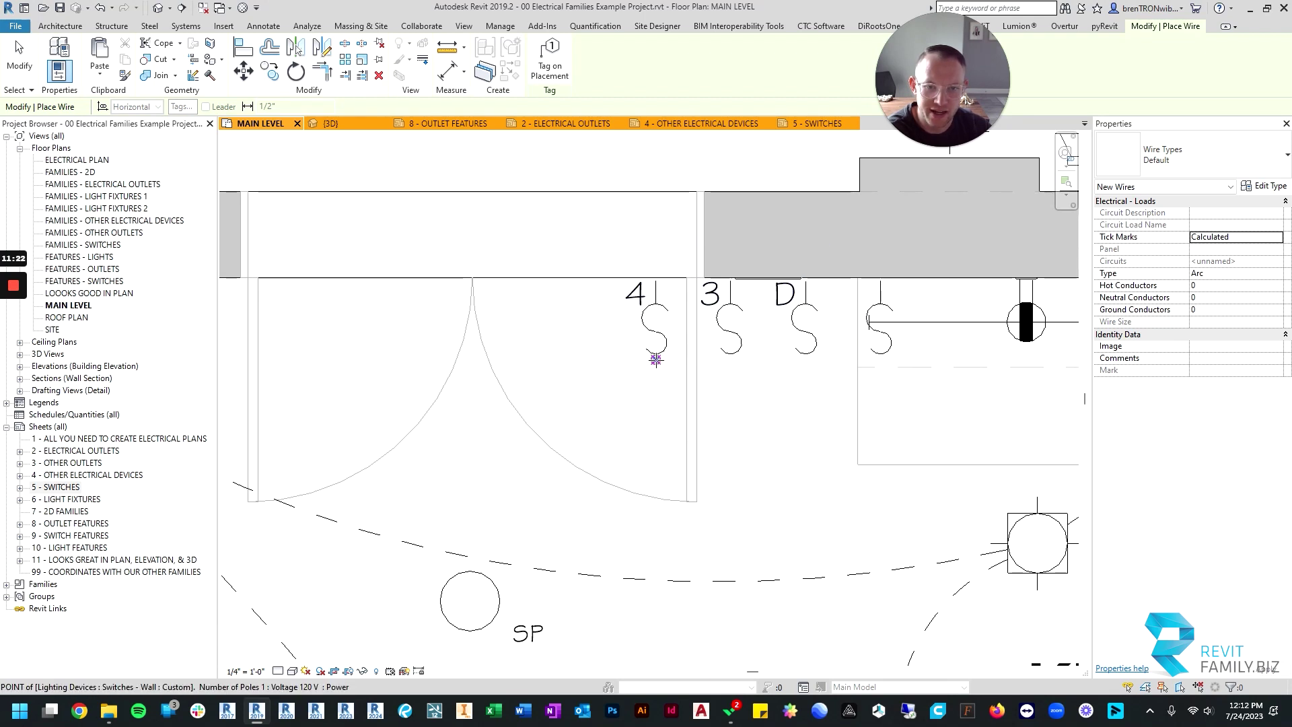
left_click(655, 360)
scroll(572, 501, "down", 2)
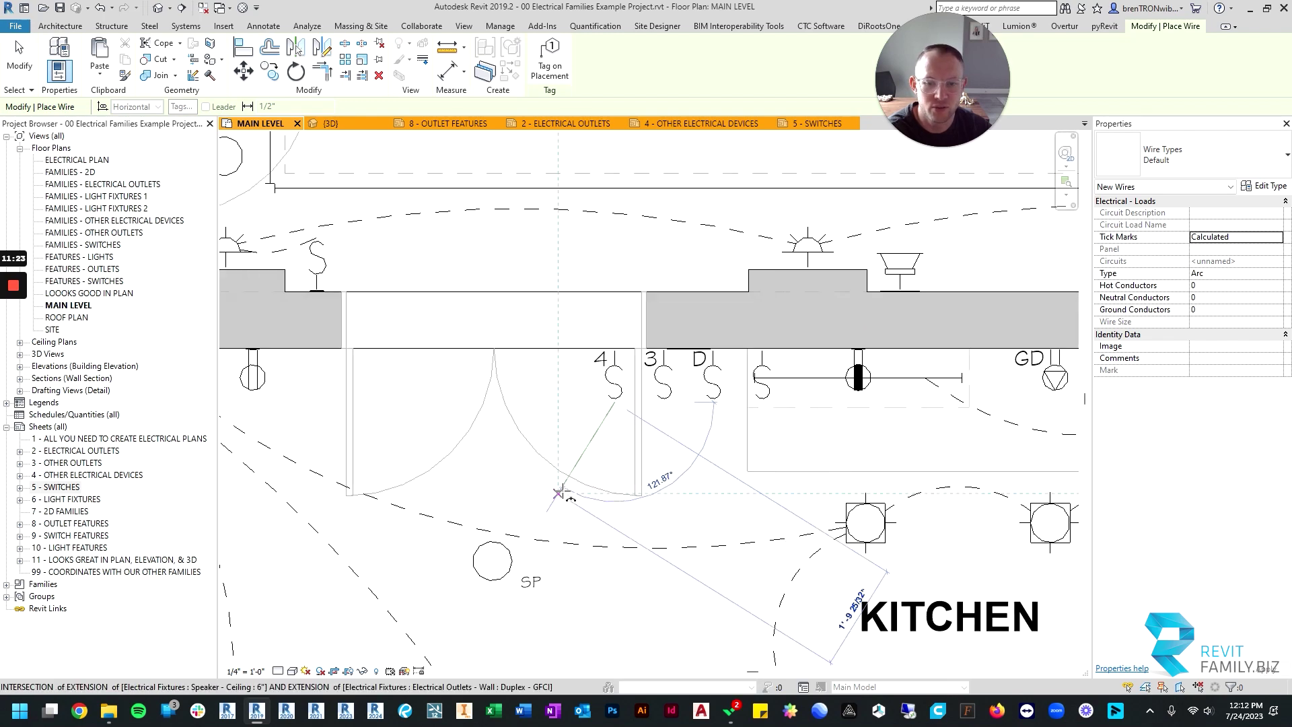
Pan the plan to the kitchen pendant light and finish the wire run.
middle_click_drag(572, 501, 578, 323)
scroll(579, 323, "down", 2)
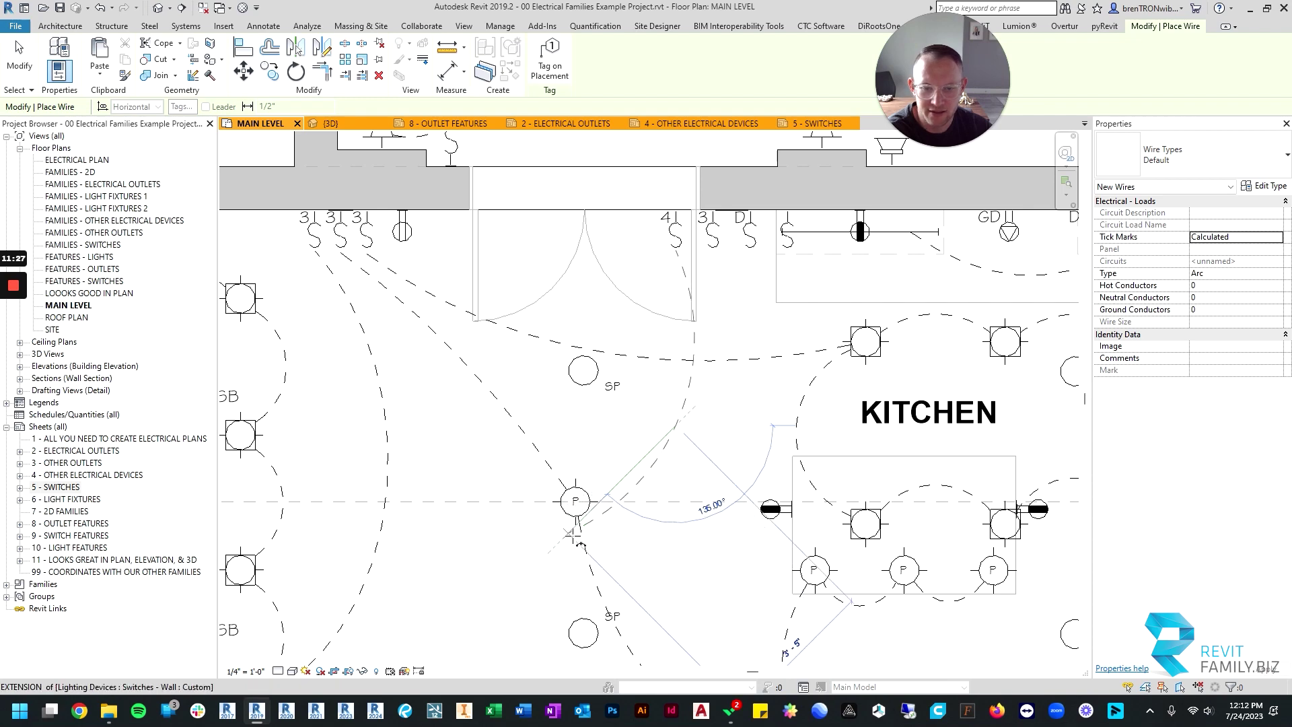
middle_click_drag(575, 536, 512, 378)
scroll(693, 370, "up", 2)
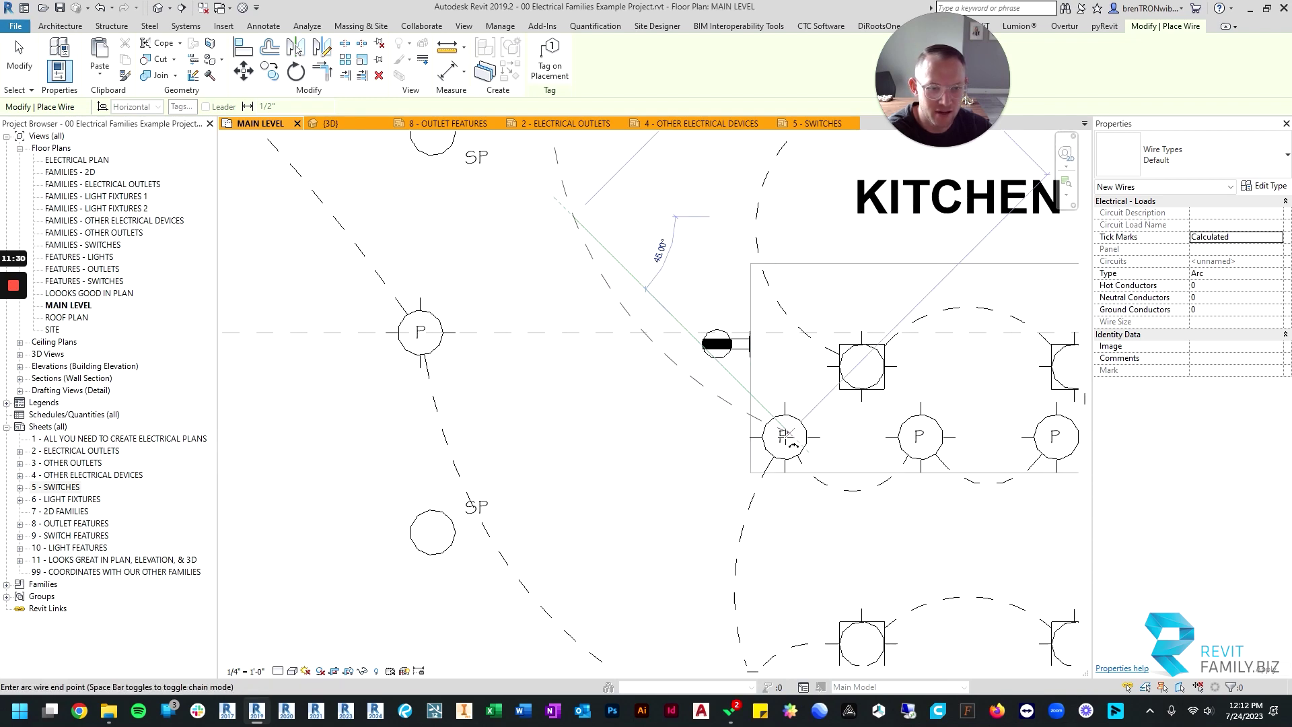
scroll(785, 434, "up", 2)
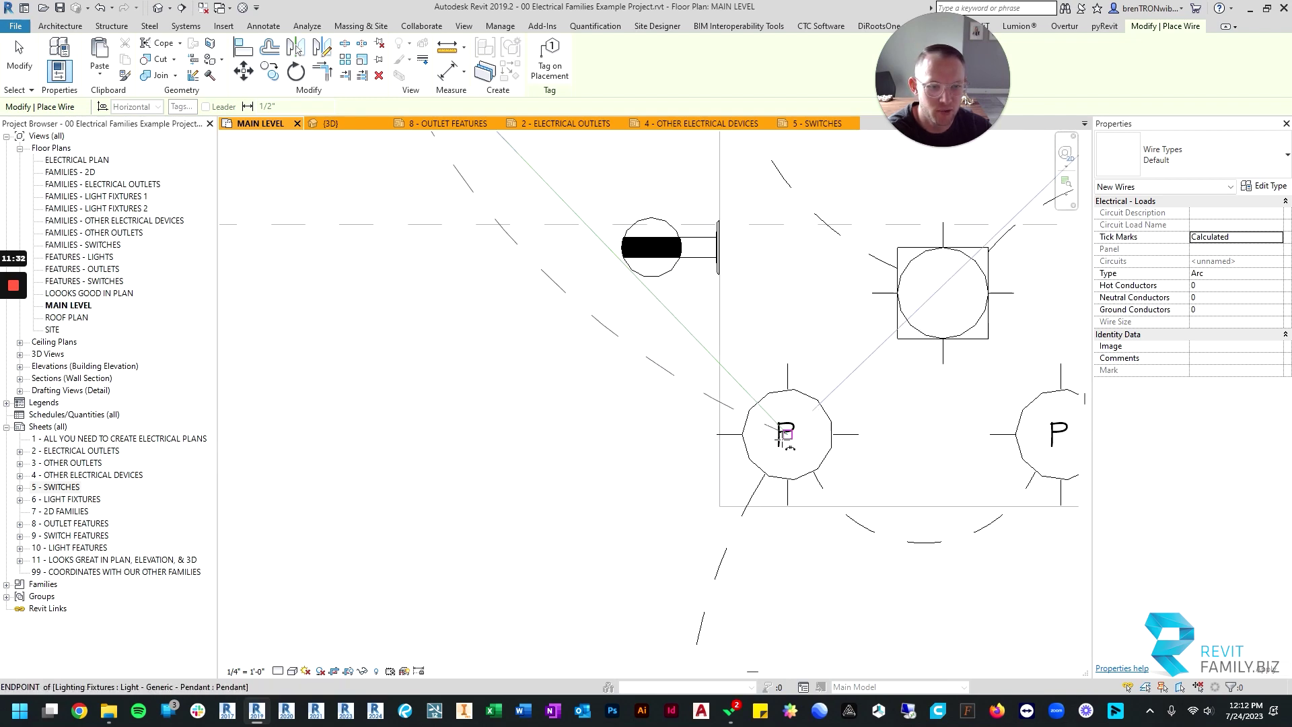
scroll(785, 434, "up", 2)
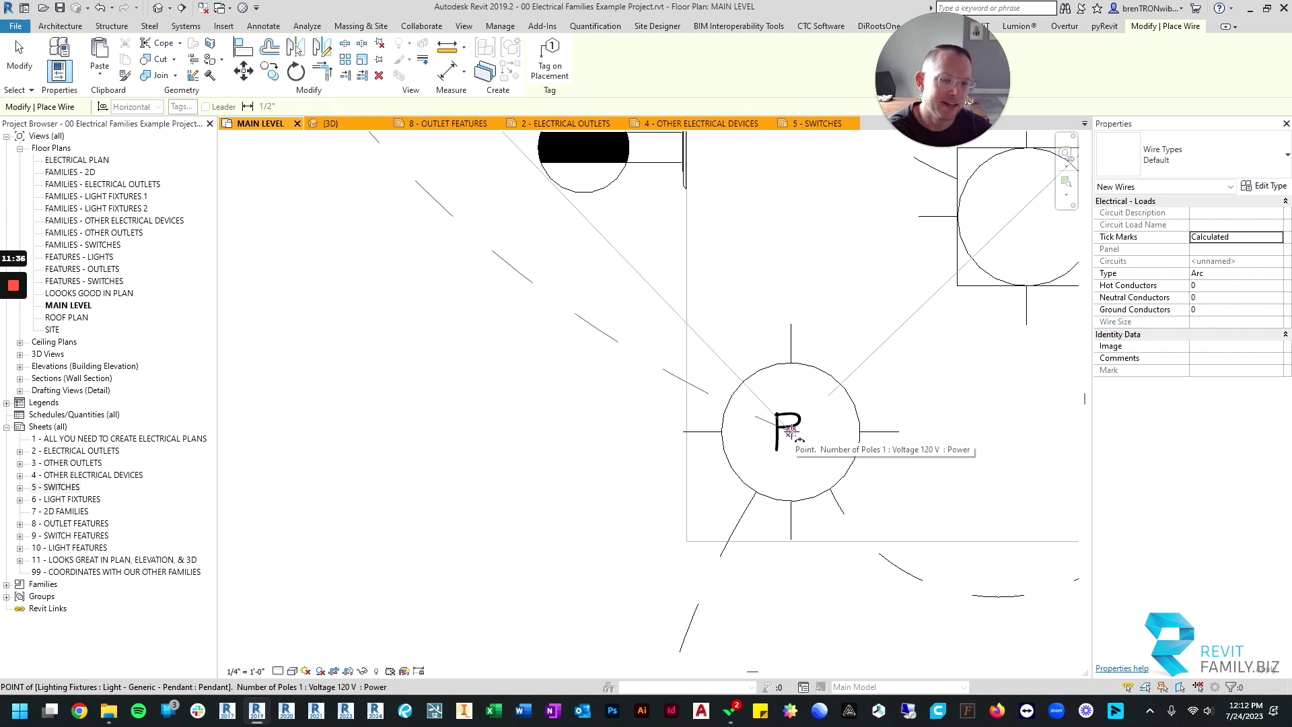
scroll(539, 419, "down", 3)
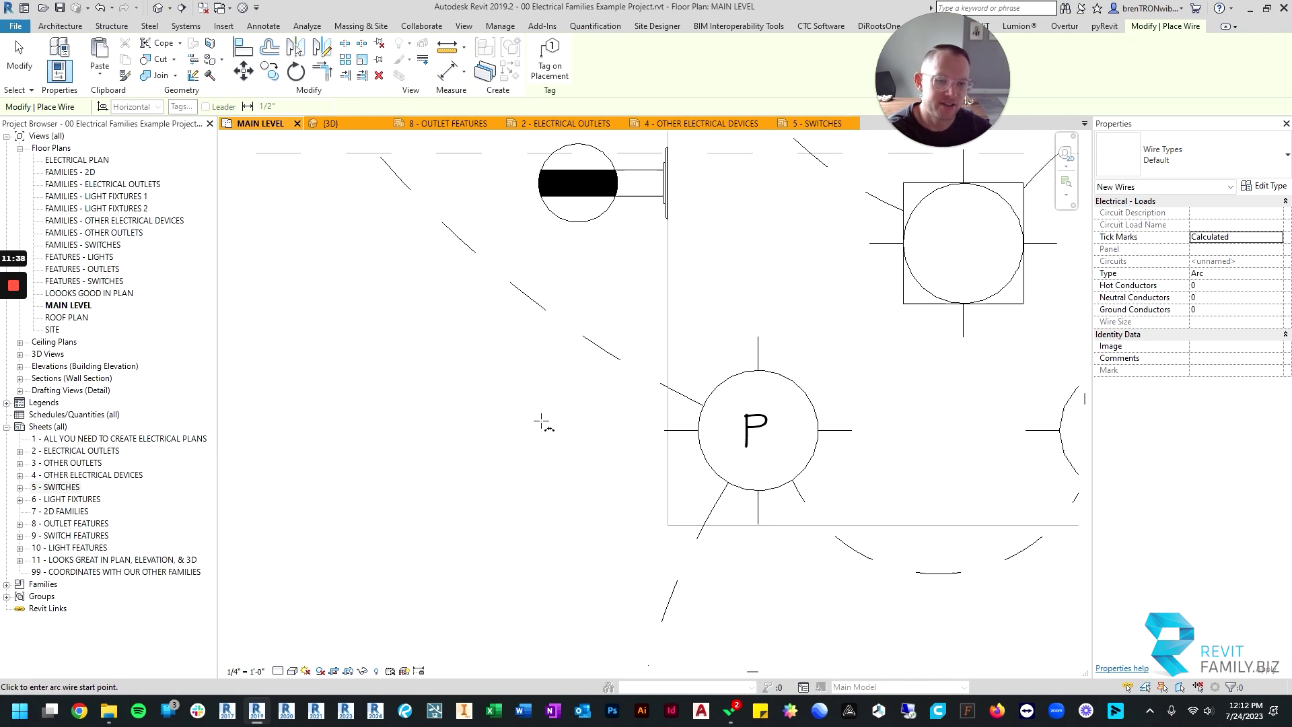
middle_click_drag(377, 242, 601, 456)
key("Escape")
Slide the Switches - Wall group further right along the wall beside the kitchen doorway.
scroll(601, 456, "down", 1)
scroll(600, 456, "down", 2)
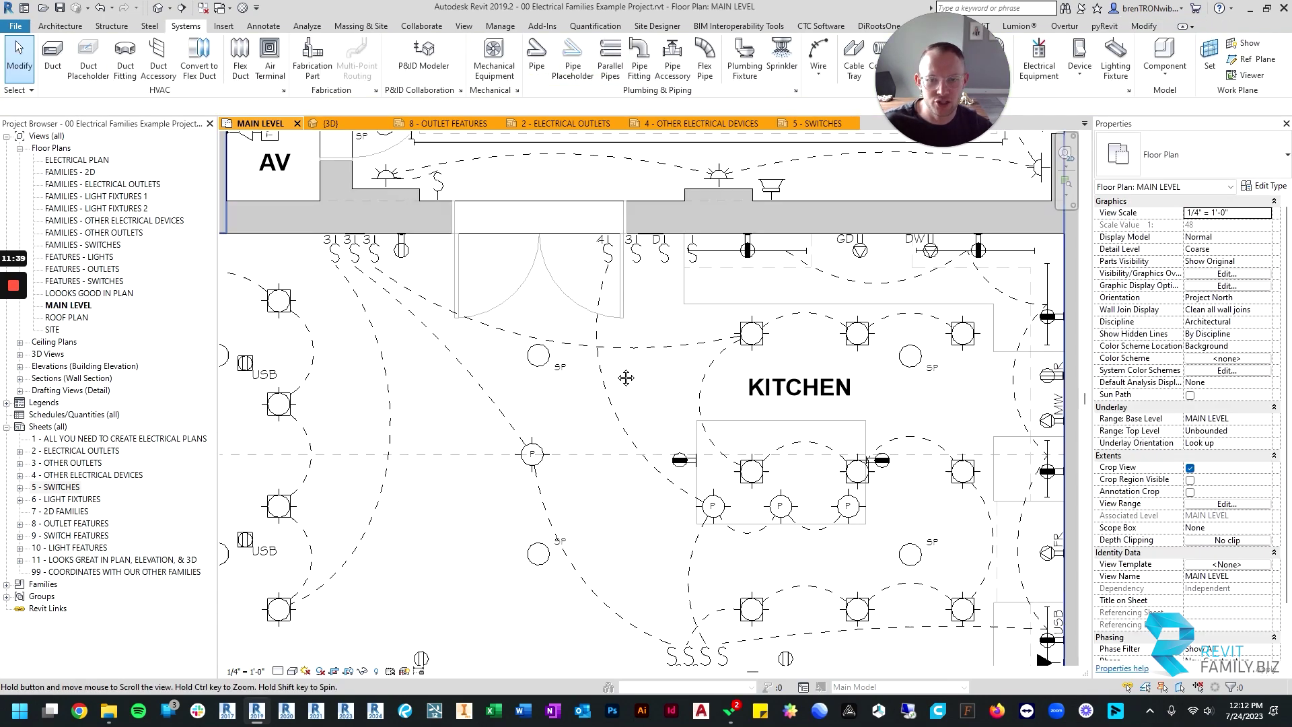
scroll(636, 222, "up", 2)
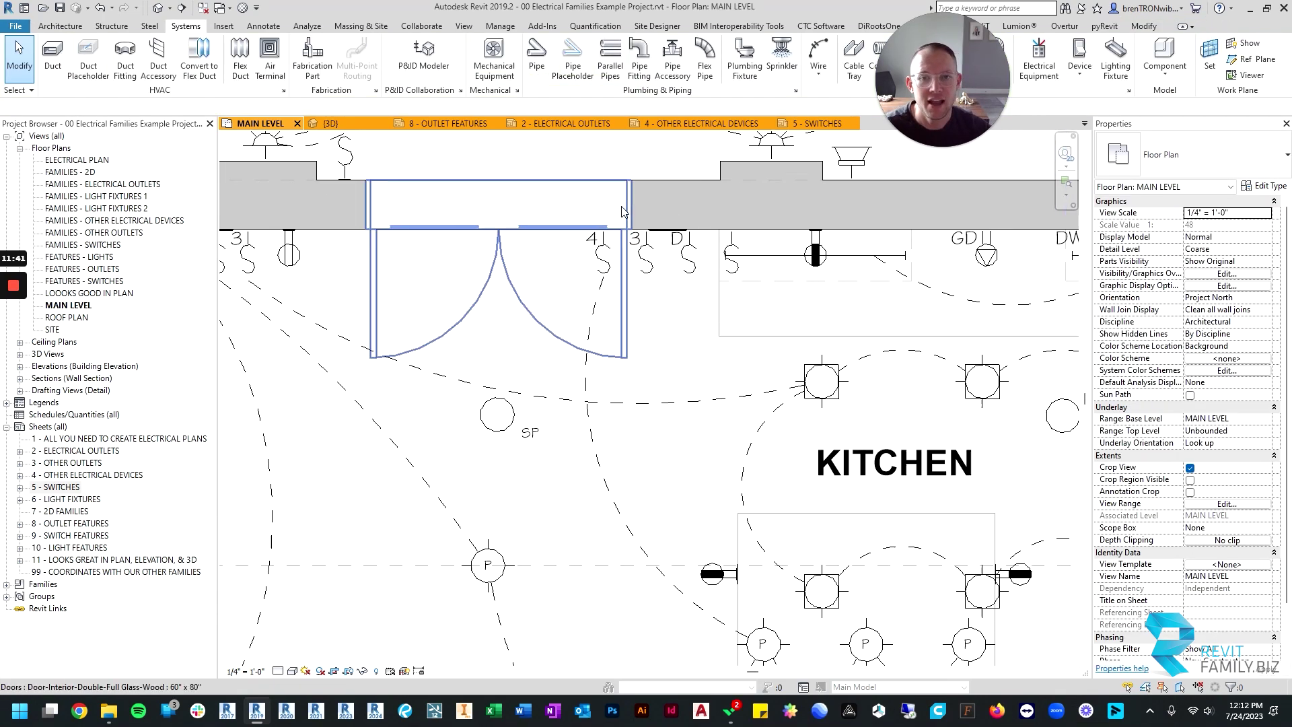
left_click(674, 238)
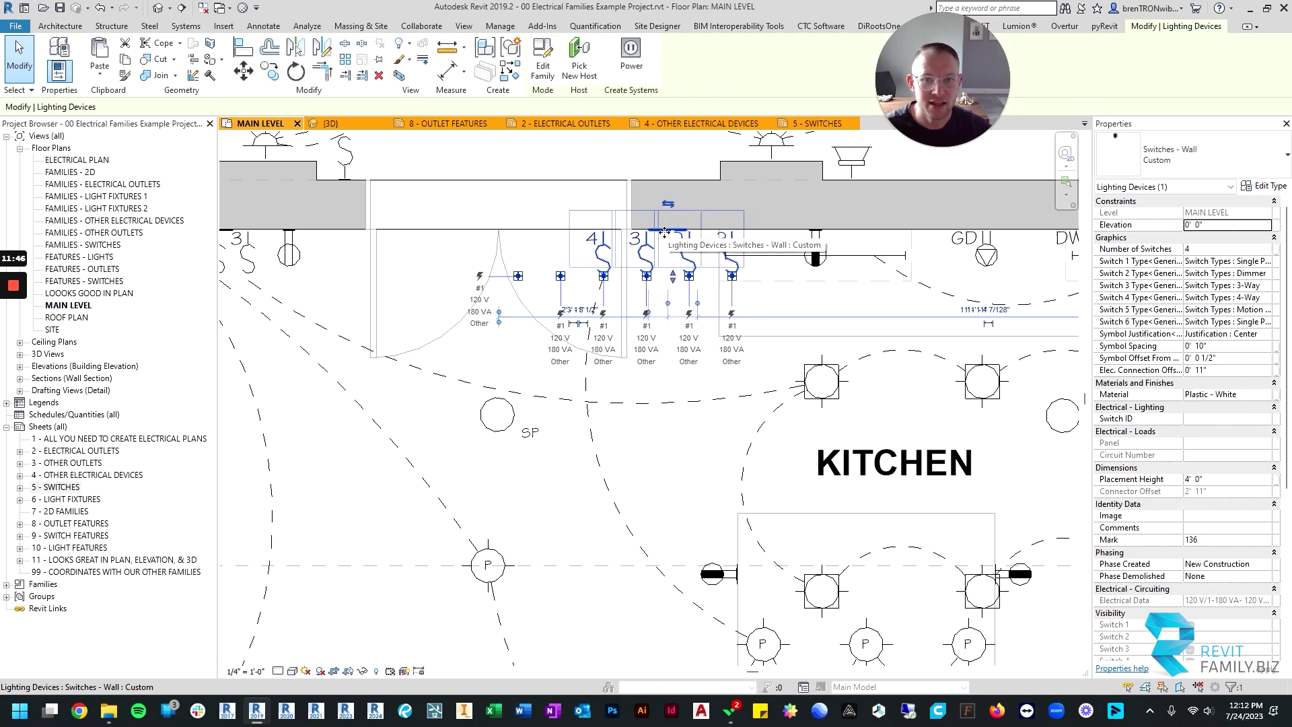
left_click_drag(664, 232, 750, 233)
left_click(605, 461)
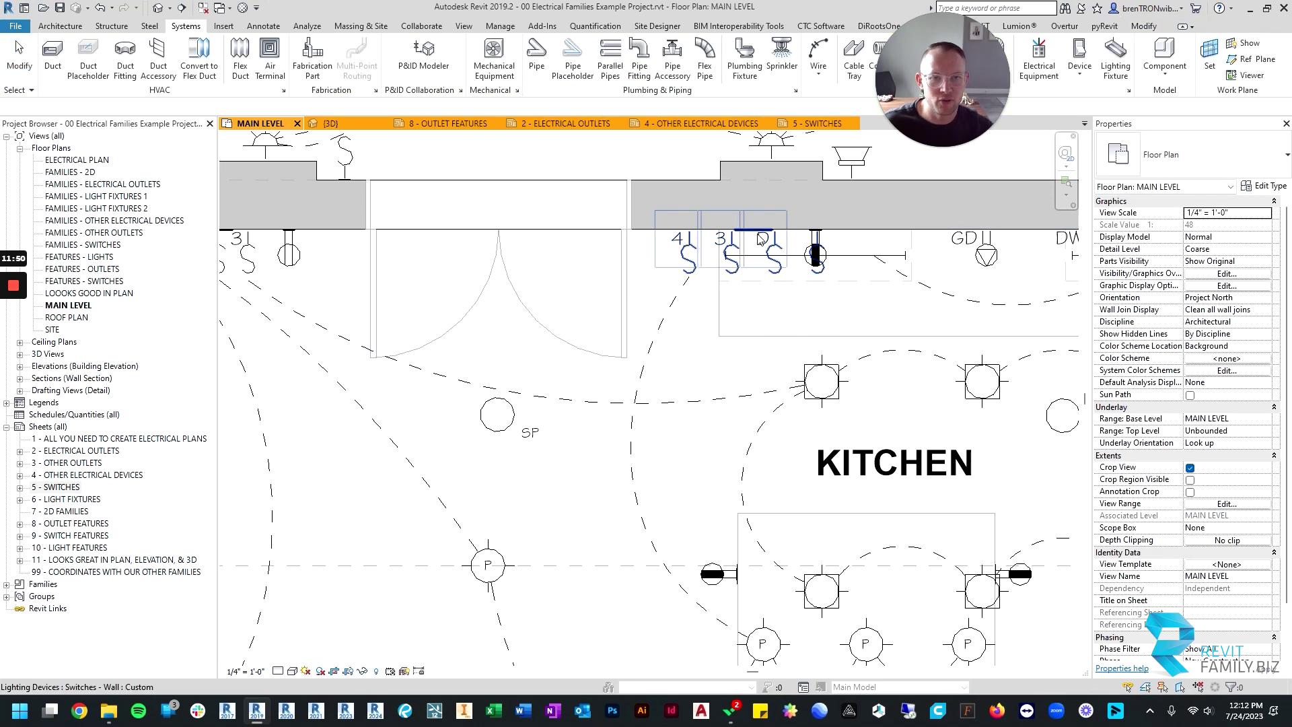
Temporarily hide the kitchen island base cabinet covering the pendant light.
scroll(619, 485, "down", 2)
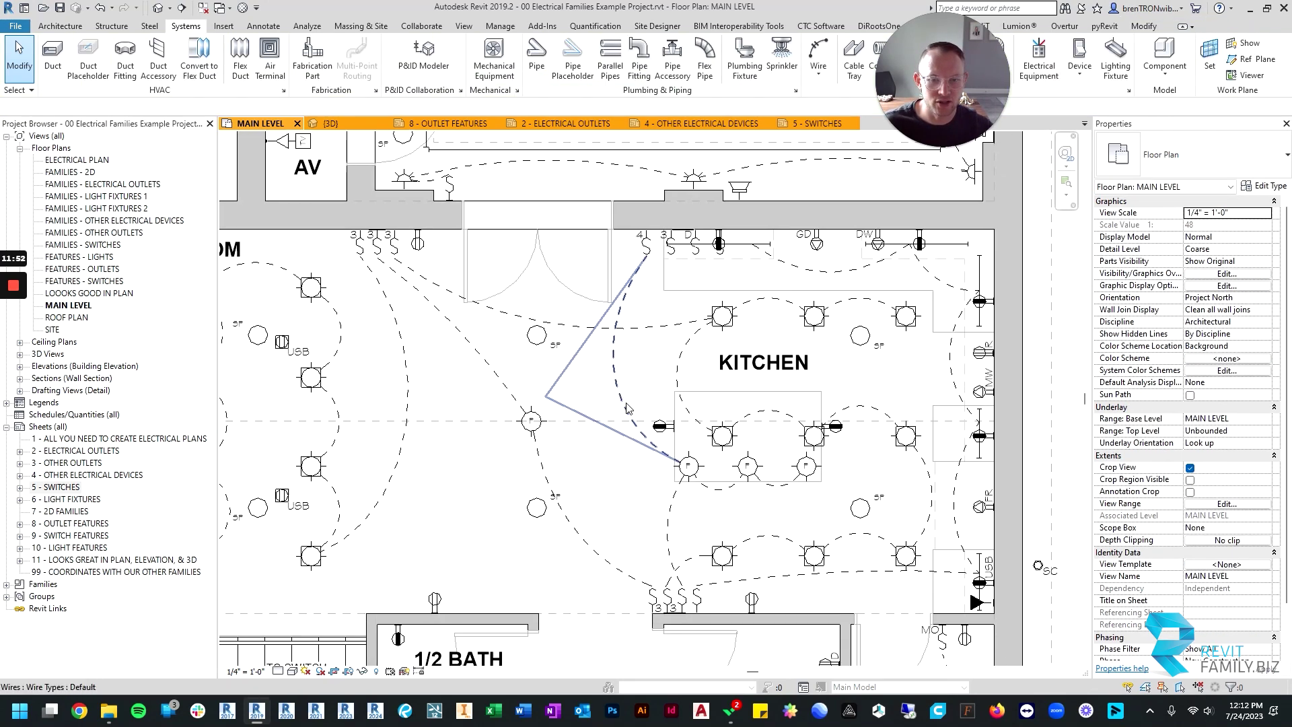
left_click(700, 470)
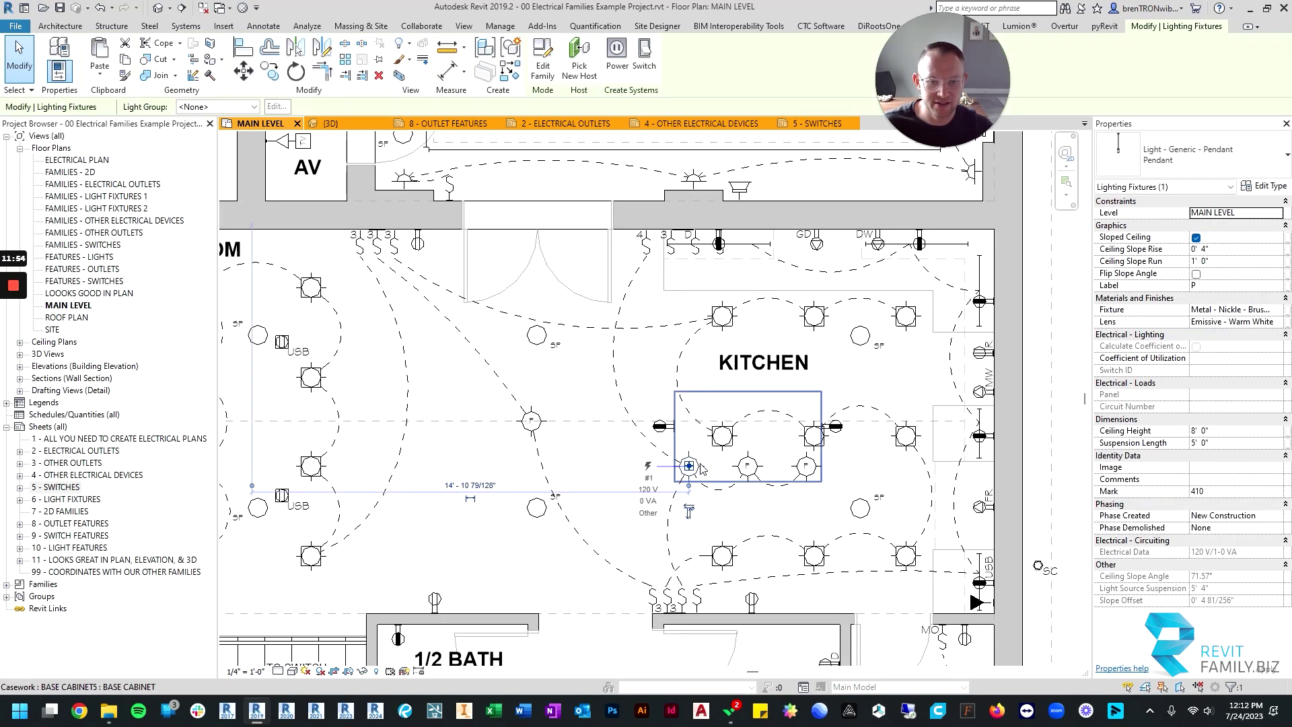
scroll(700, 469, "up", 2)
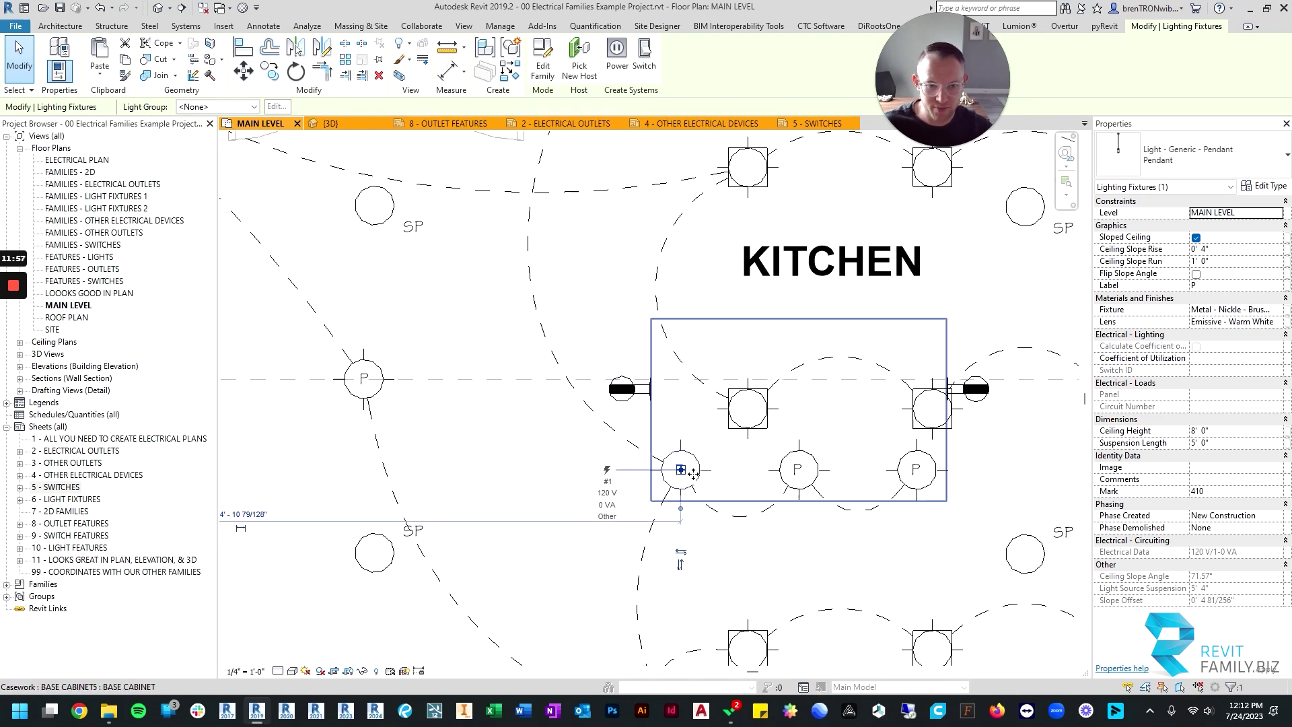
left_click(567, 491)
key("Escape")
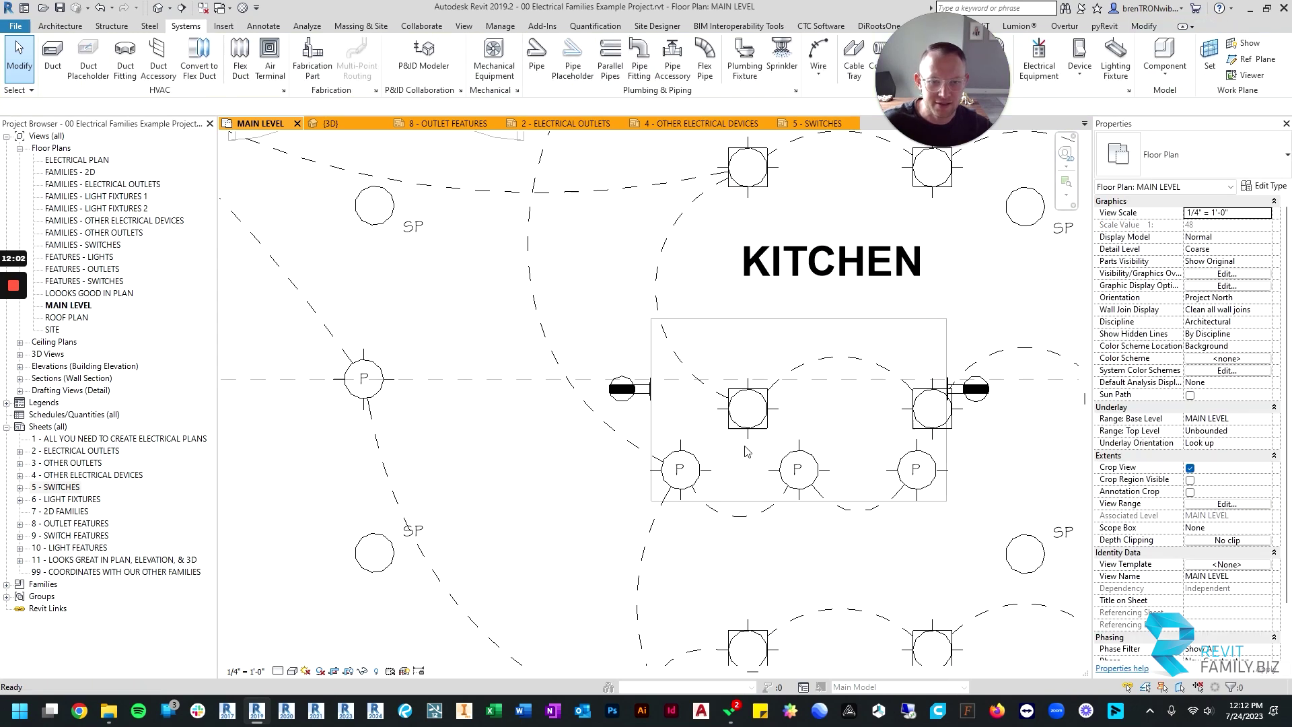
left_click(695, 446)
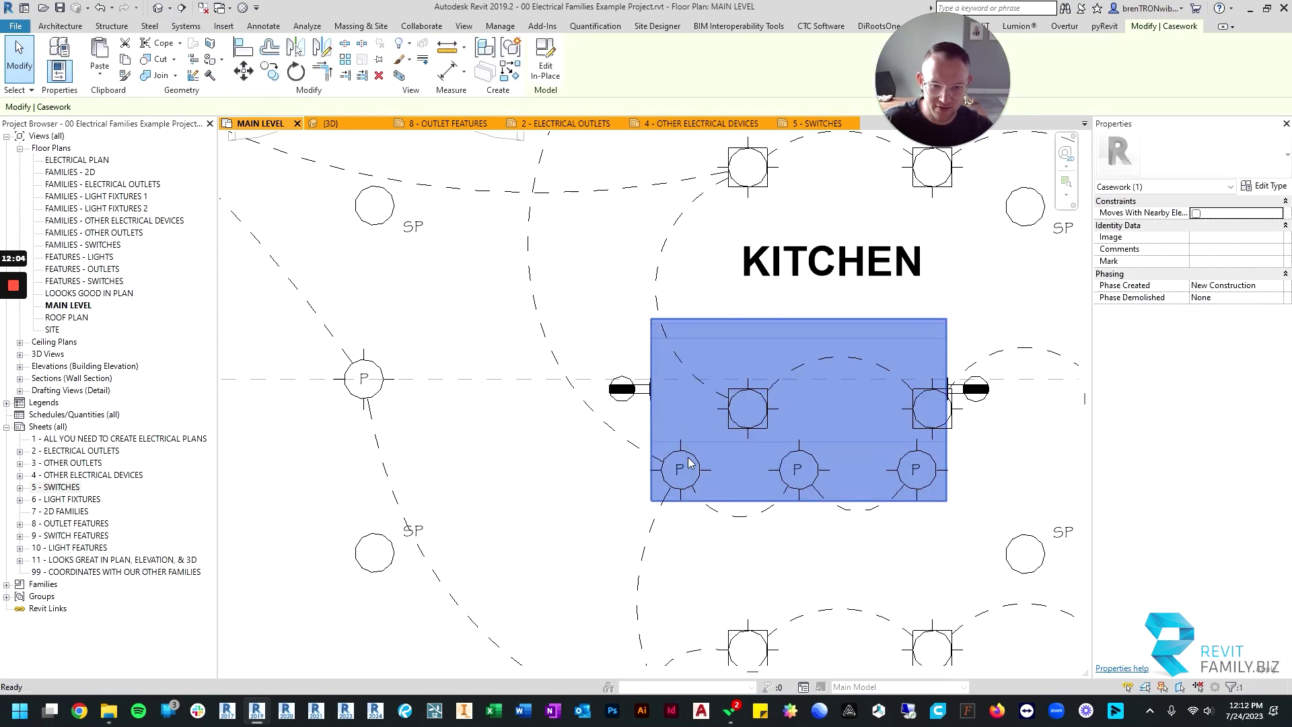
key("h")
key("h")
Move the exposed kitchen pendant light to the left, then pan the plan to review it.
left_click(698, 463)
left_click_drag(699, 463, 531, 476)
scroll(598, 513, "down", 2)
key("Escape")
scroll(633, 471, "down", 2)
scroll(584, 407, "up", 2)
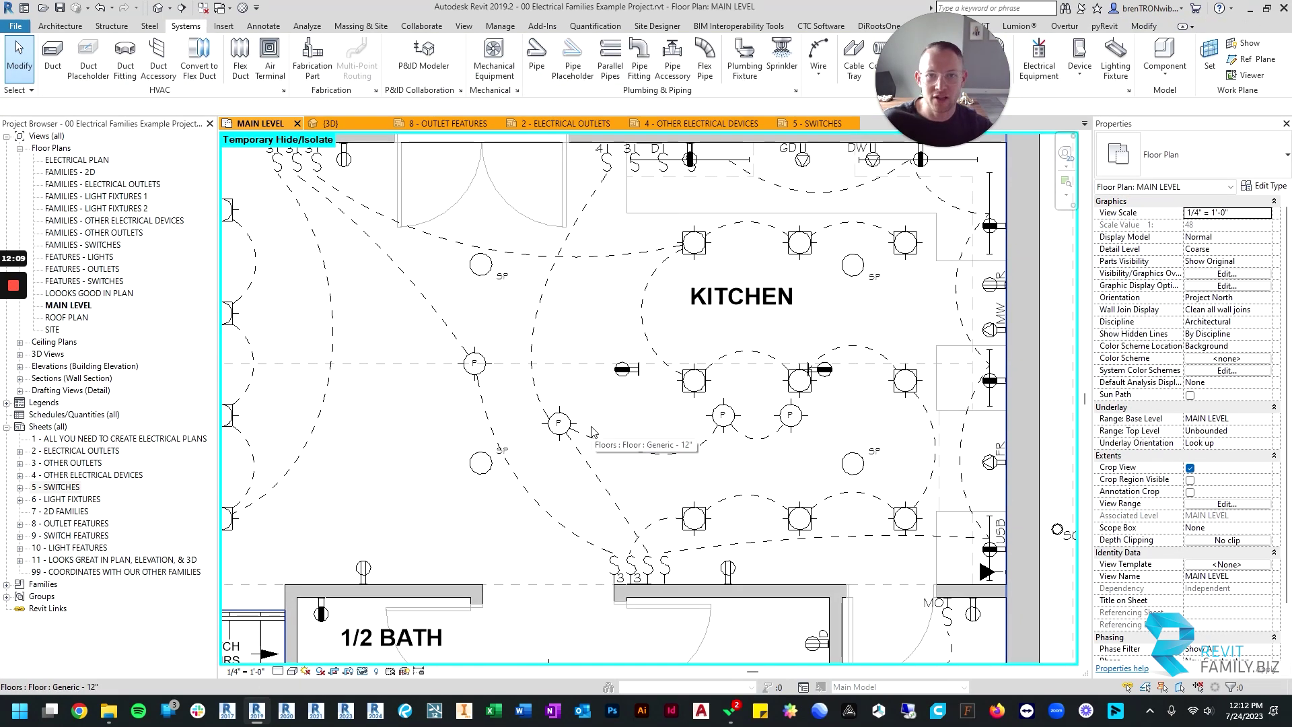
scroll(592, 431, "down", 2)
middle_click_drag(608, 360, 614, 459)
scroll(613, 459, "up", 3)
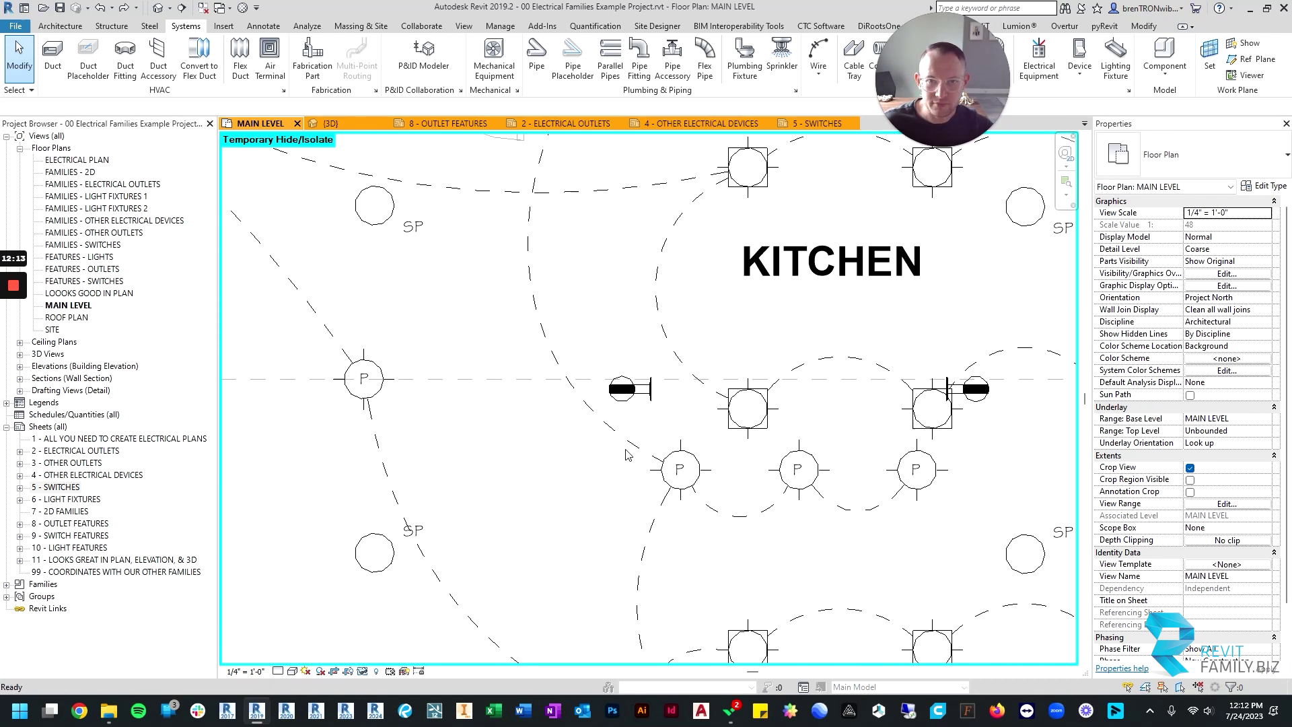
scroll(613, 412, "down", 2)
scroll(596, 322, "up", 2)
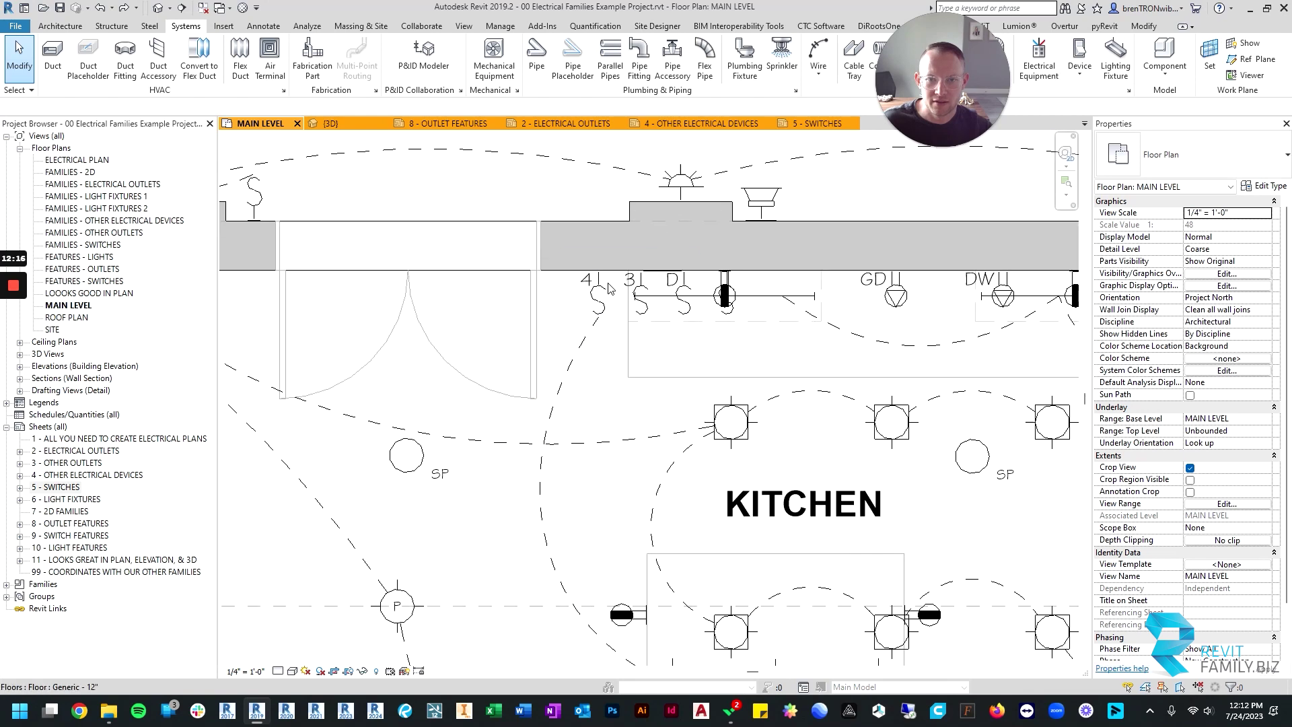
left_click(599, 306)
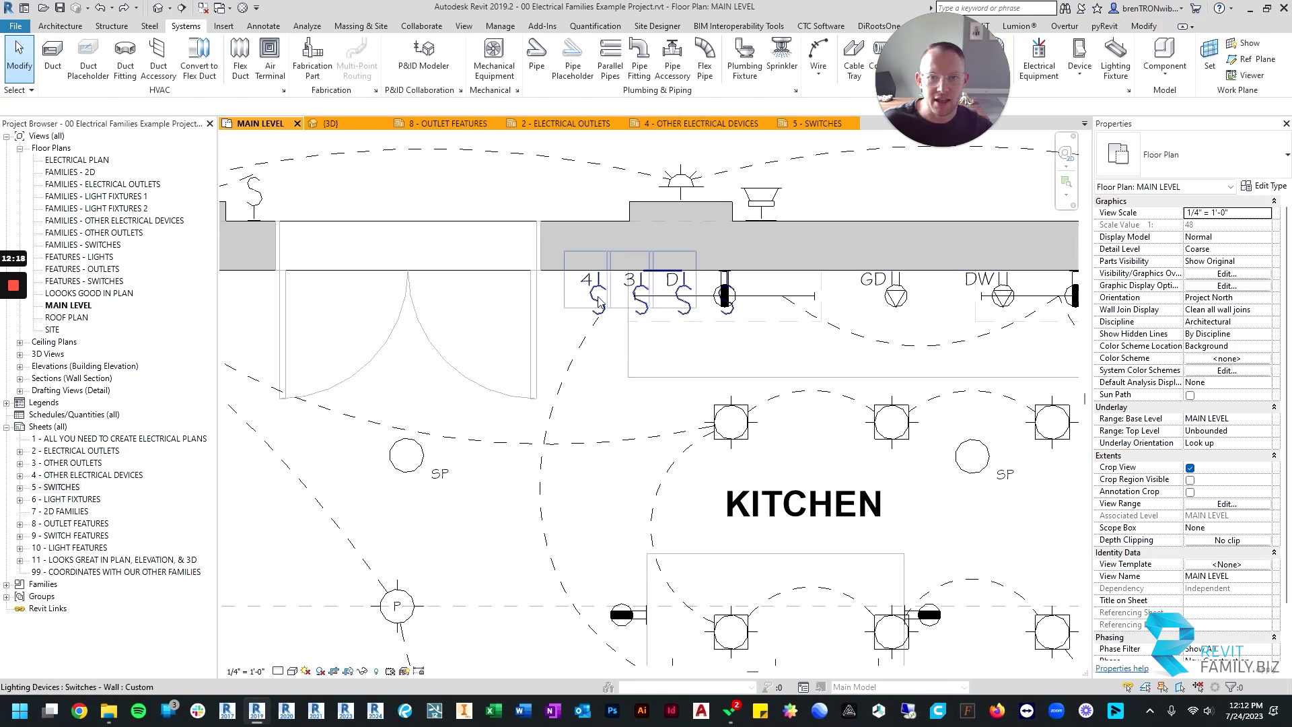
left_click(596, 291)
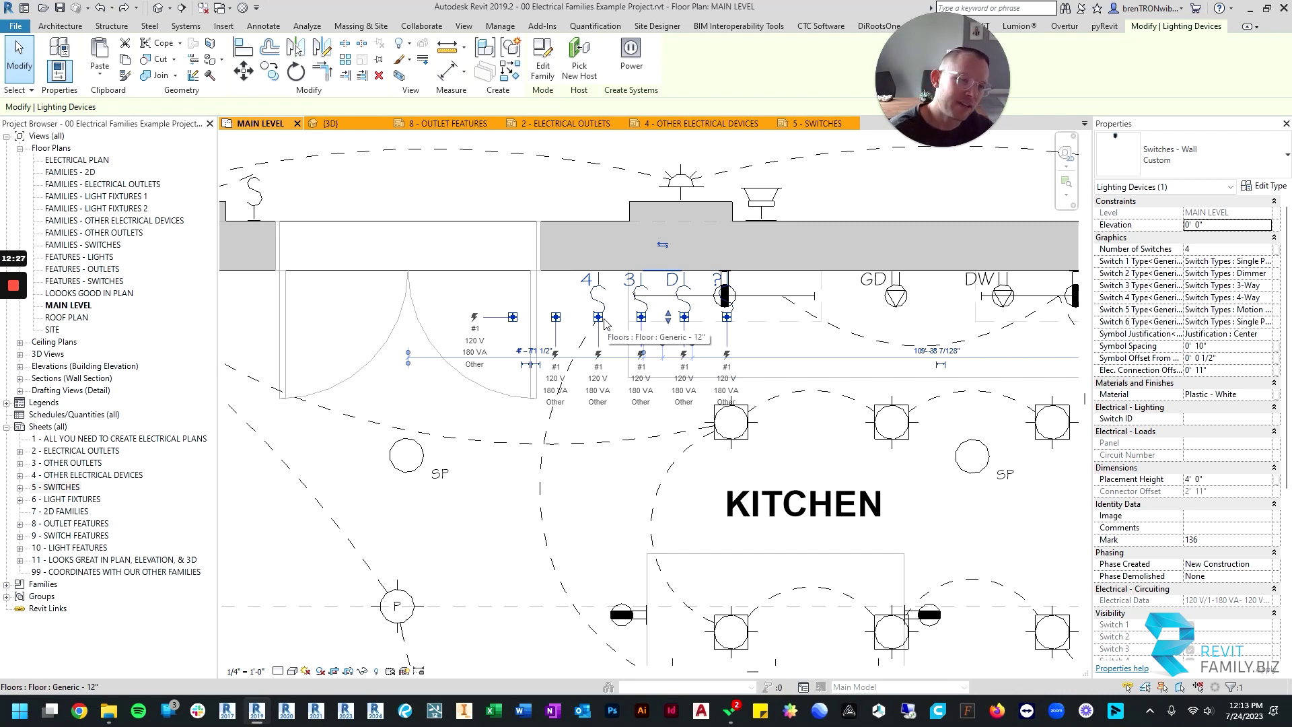
scroll(596, 318, "up", 5)
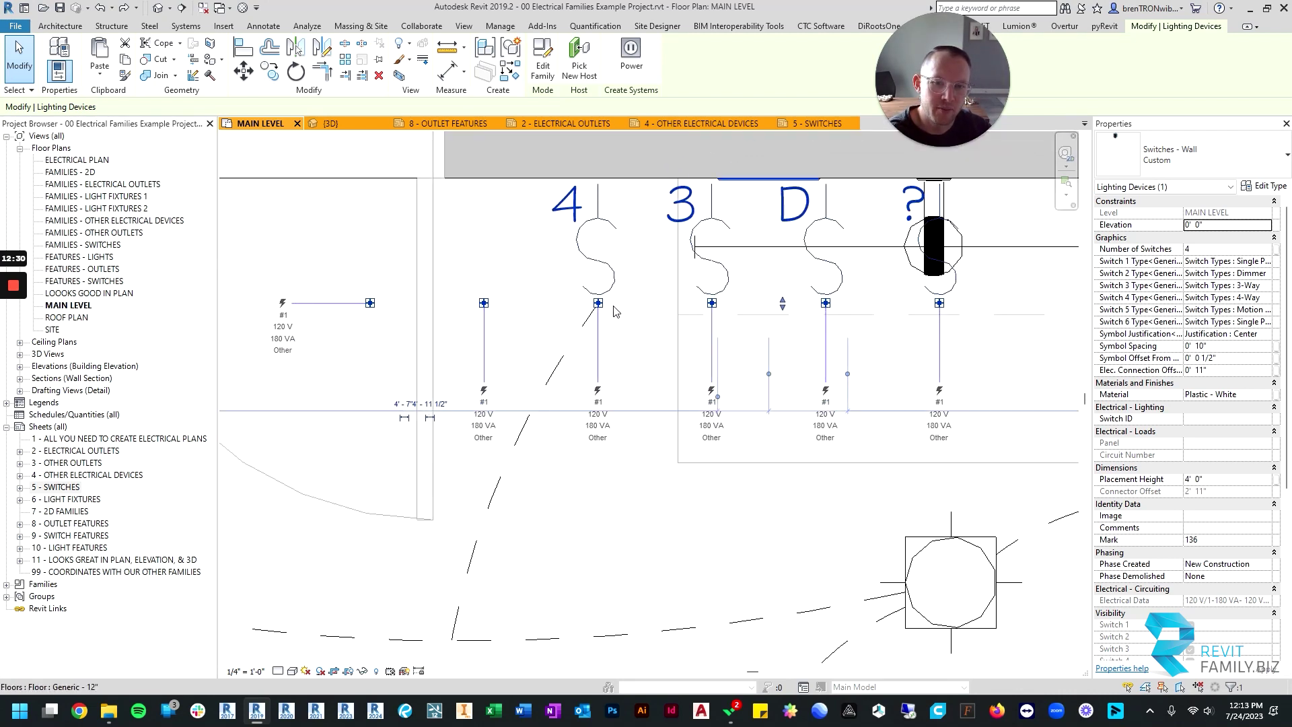
scroll(599, 317, "down", 2)
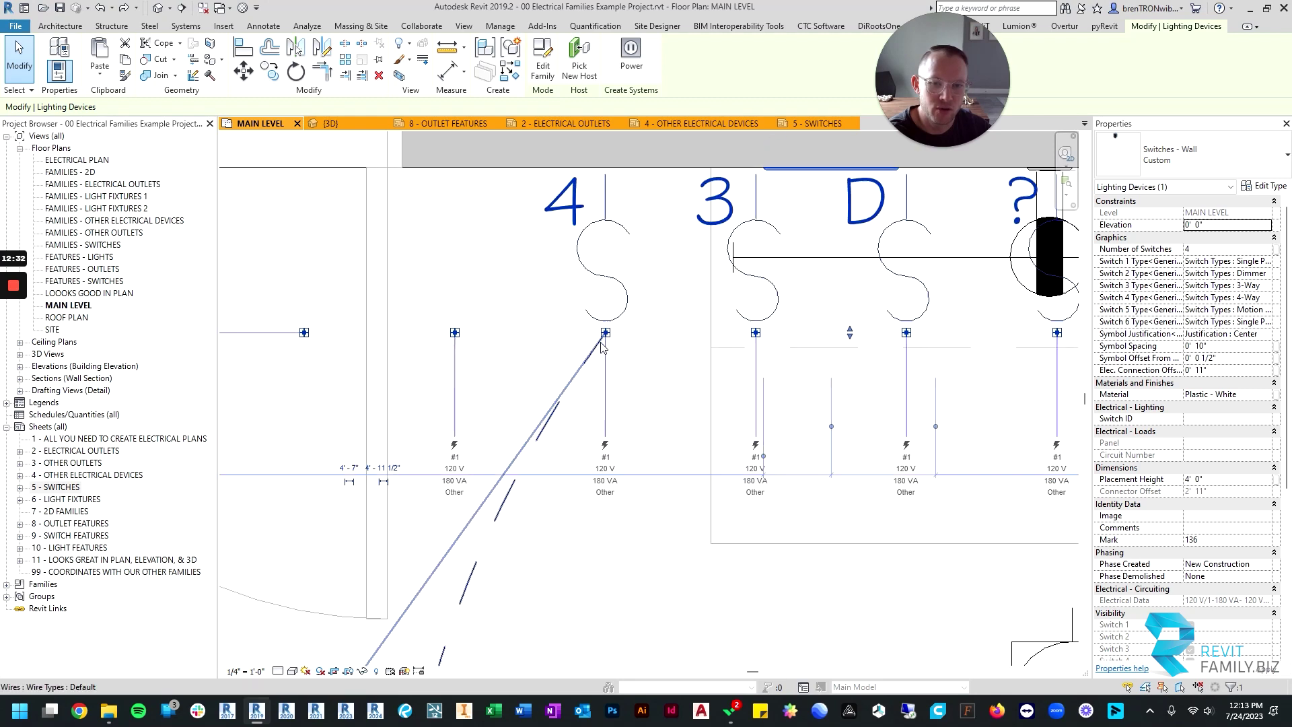
scroll(609, 326, "up", 3)
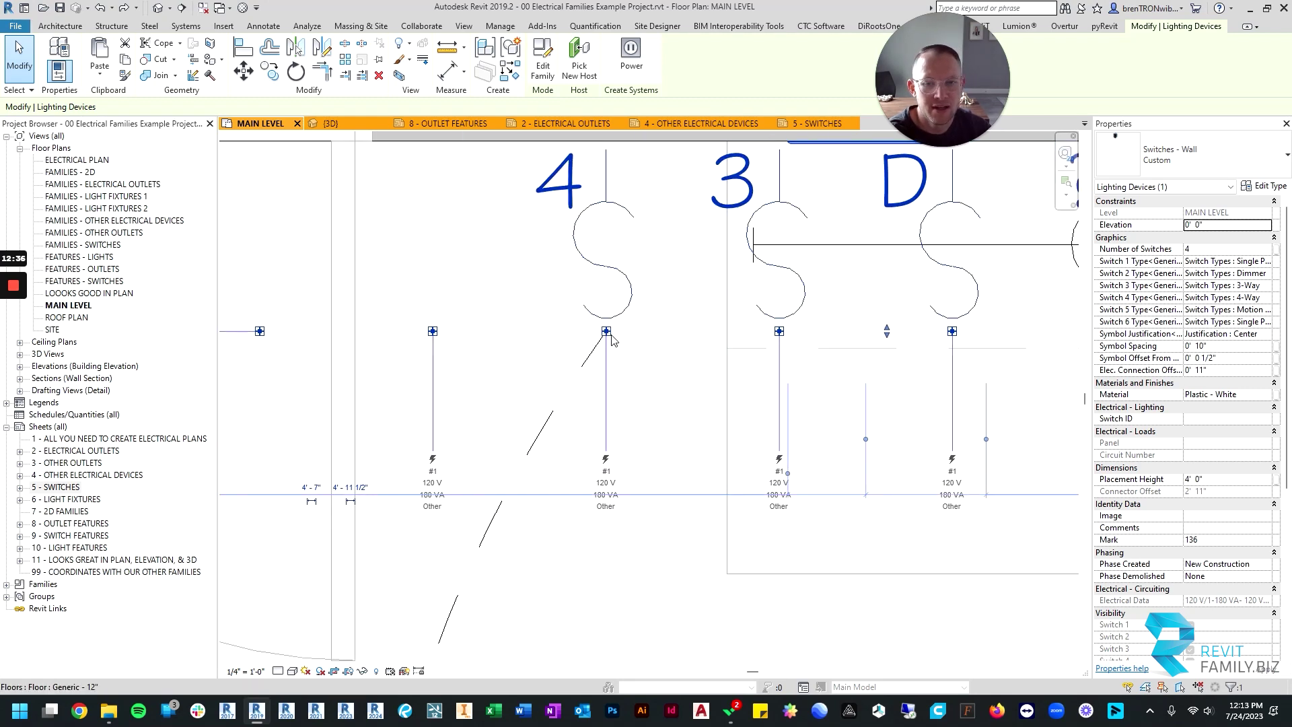
middle_click_drag(604, 148, 613, 276)
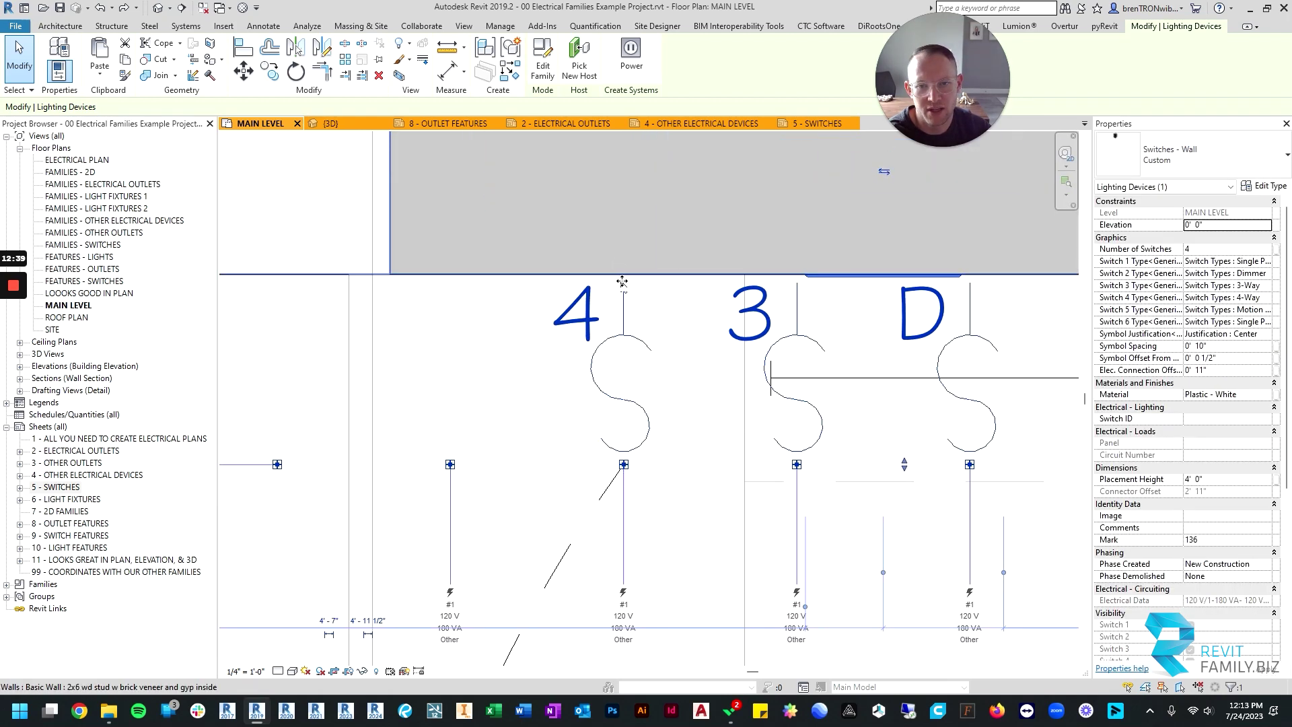
scroll(666, 326, "down", 2)
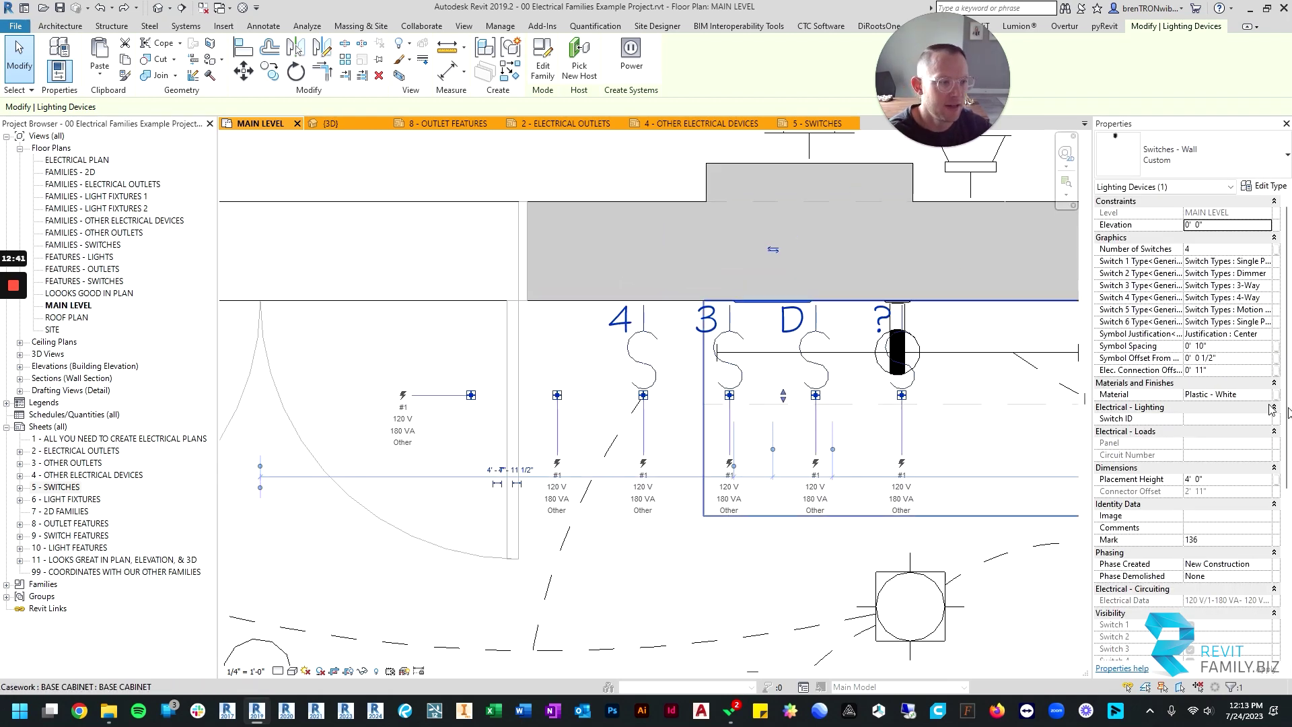
scroll(665, 347, "down", 2)
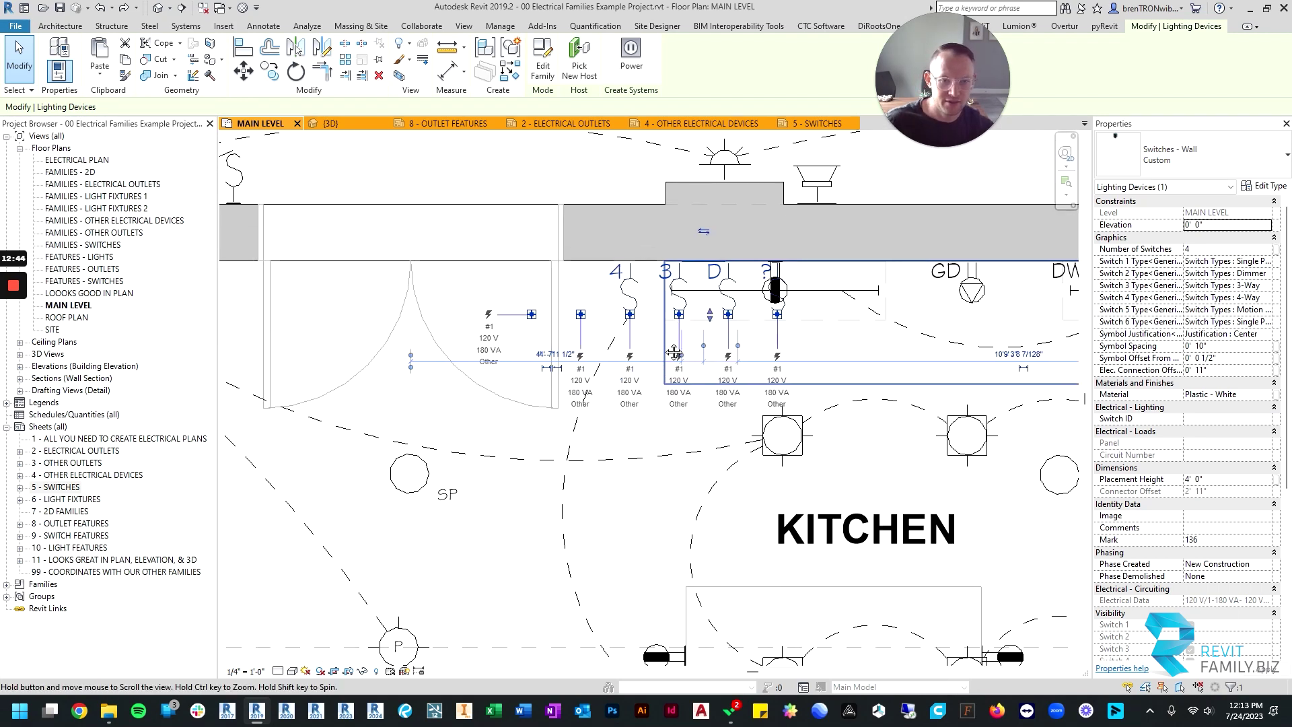
key("Escape")
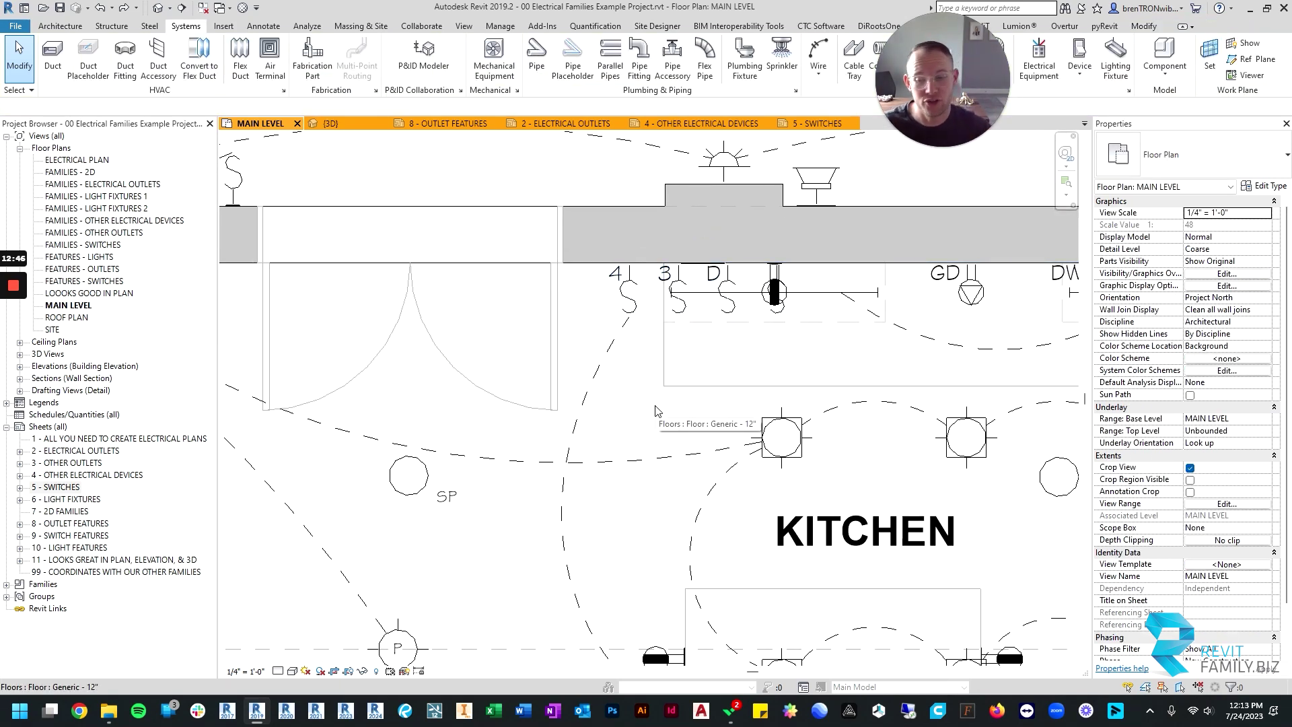
scroll(663, 405, "down", 5)
middle_click_drag(559, 565, 706, 518)
scroll(804, 276, "up", 5)
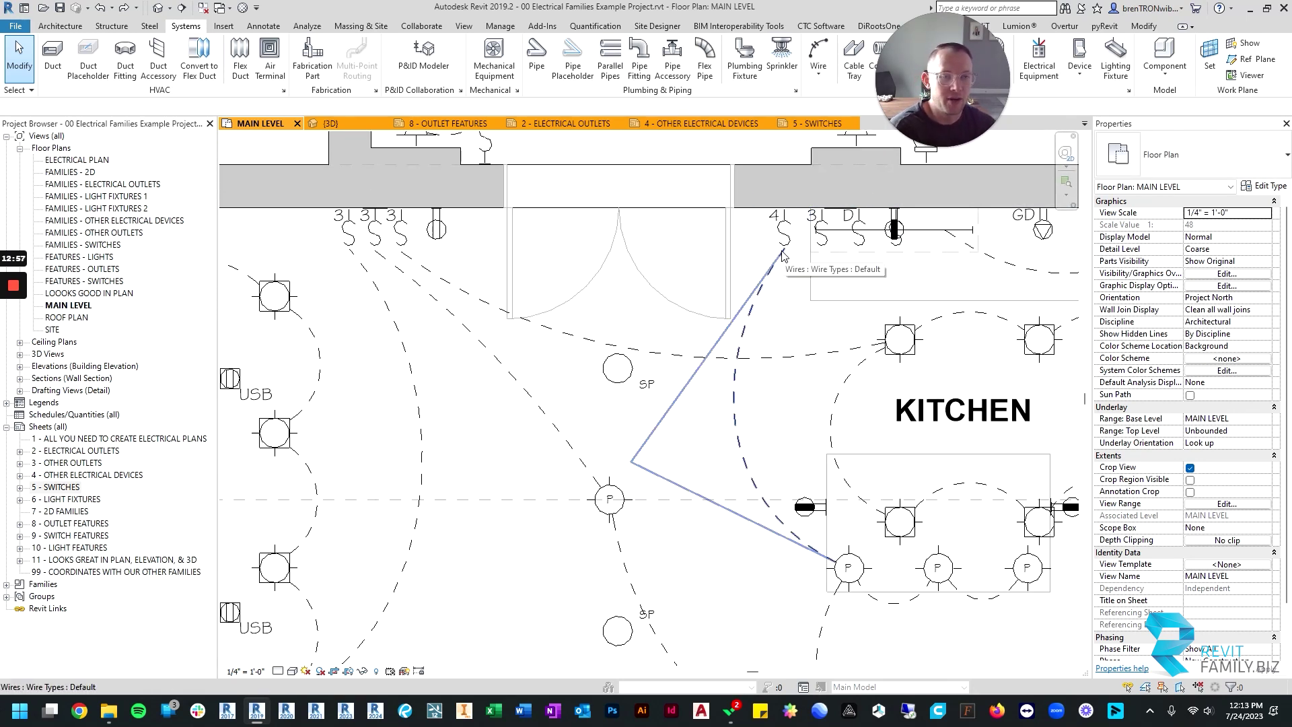
scroll(762, 241, "up", 4)
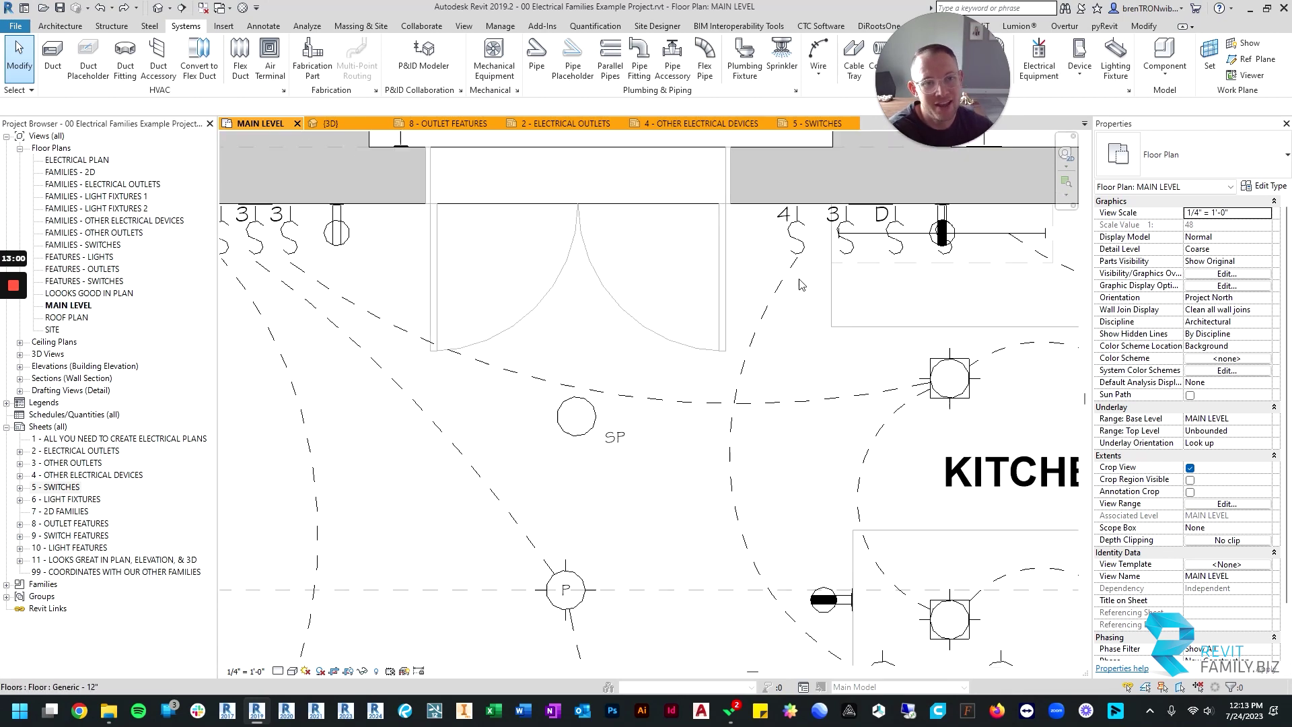
scroll(702, 286, "up", 2)
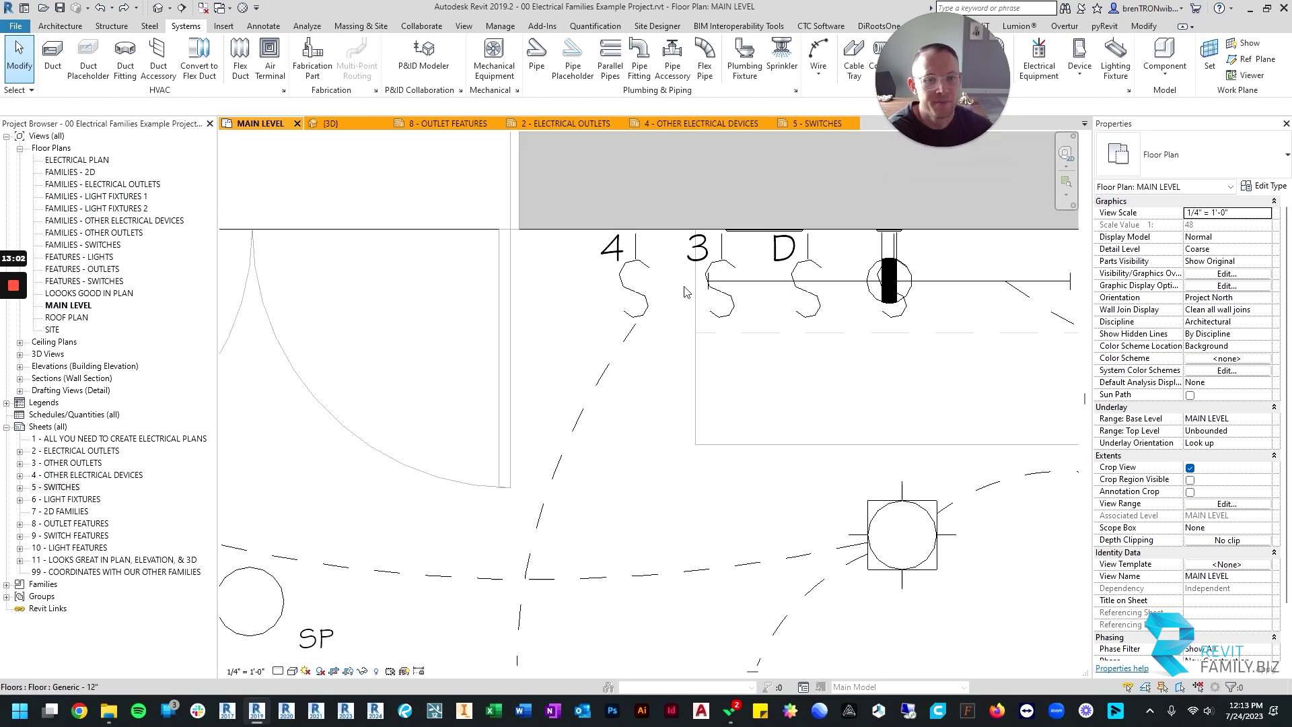
left_click(641, 241)
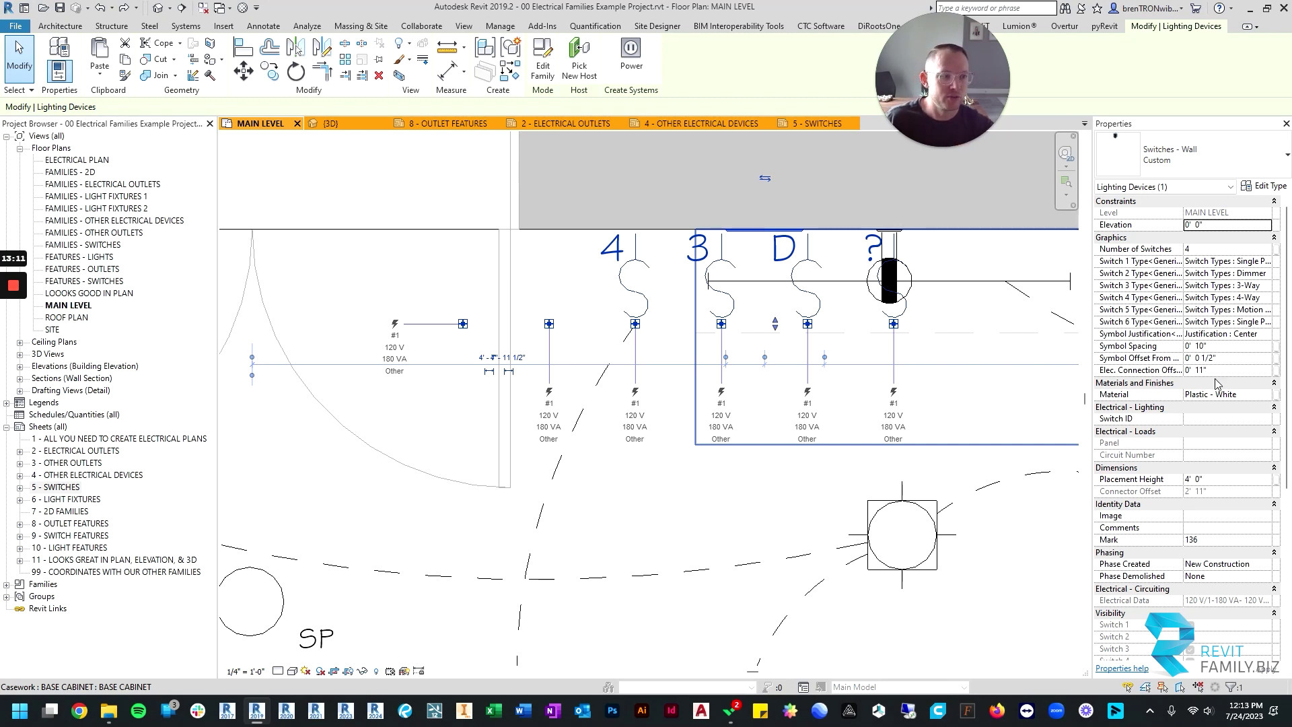
scroll(634, 387, "down", 3)
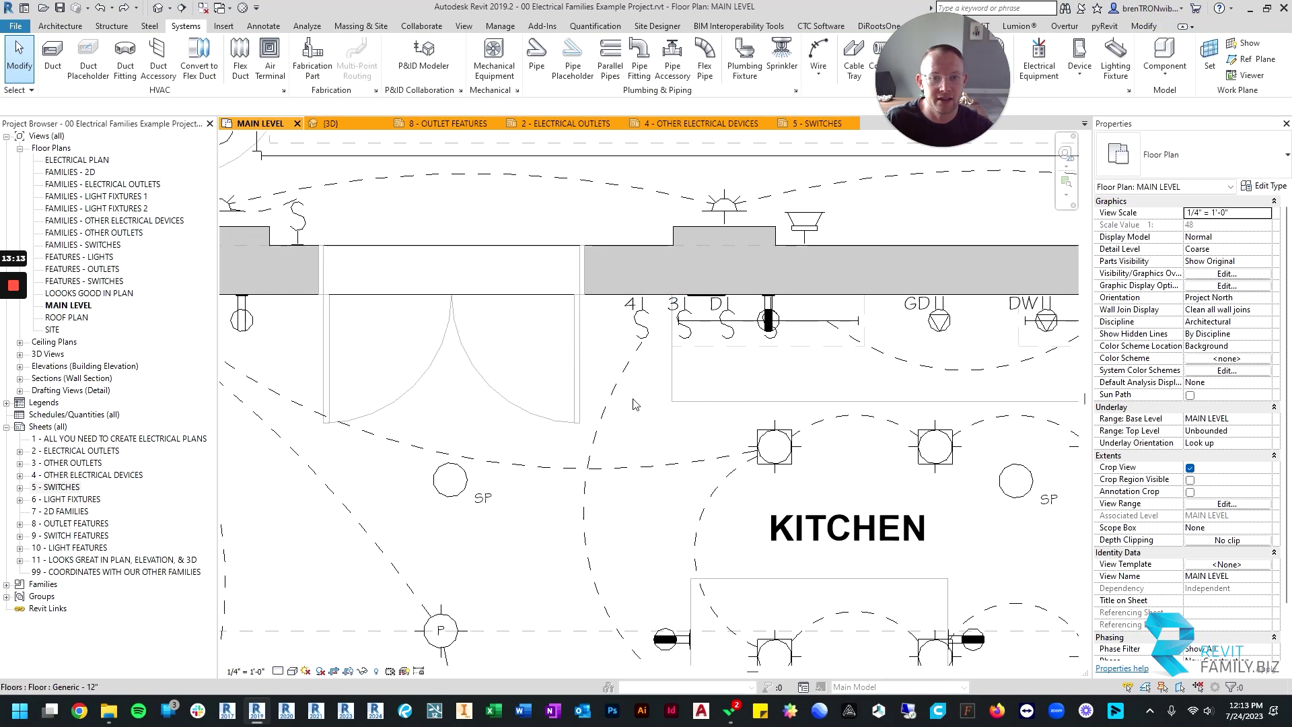
scroll(635, 407, "down", 3)
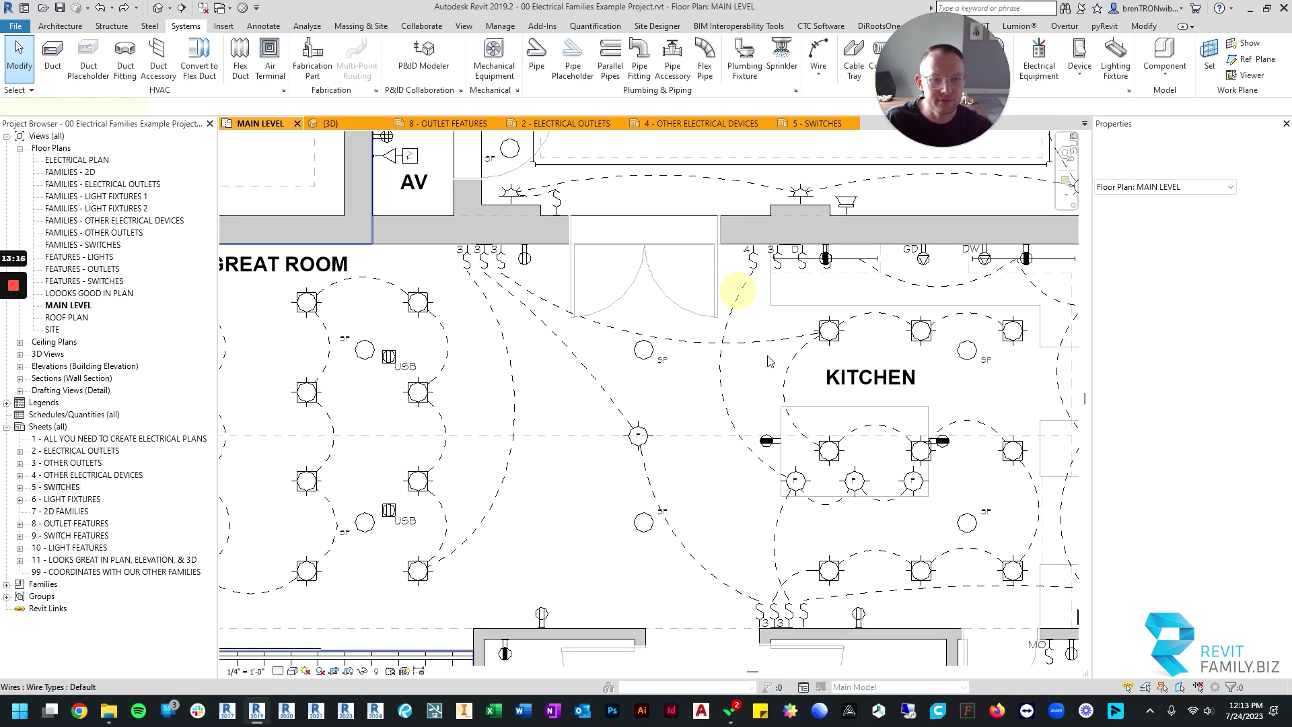
scroll(683, 402, "down", 4)
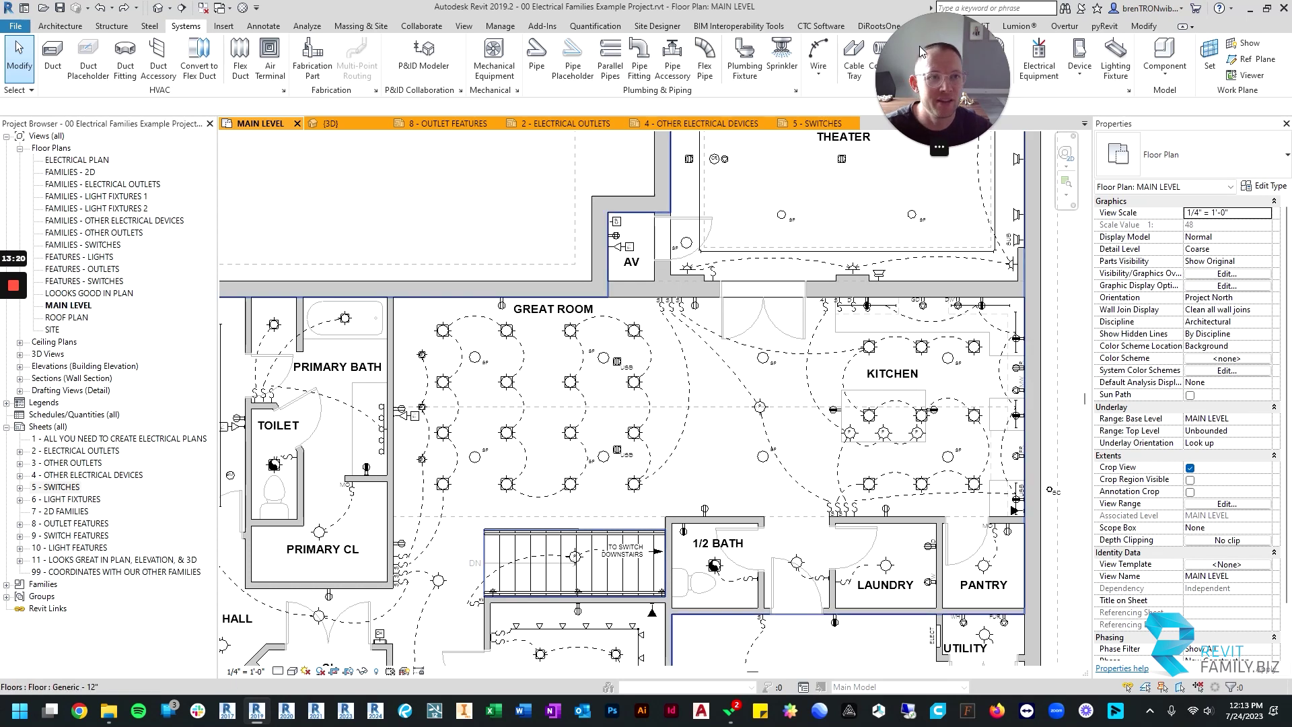
left_click_drag(920, 38, 627, 39)
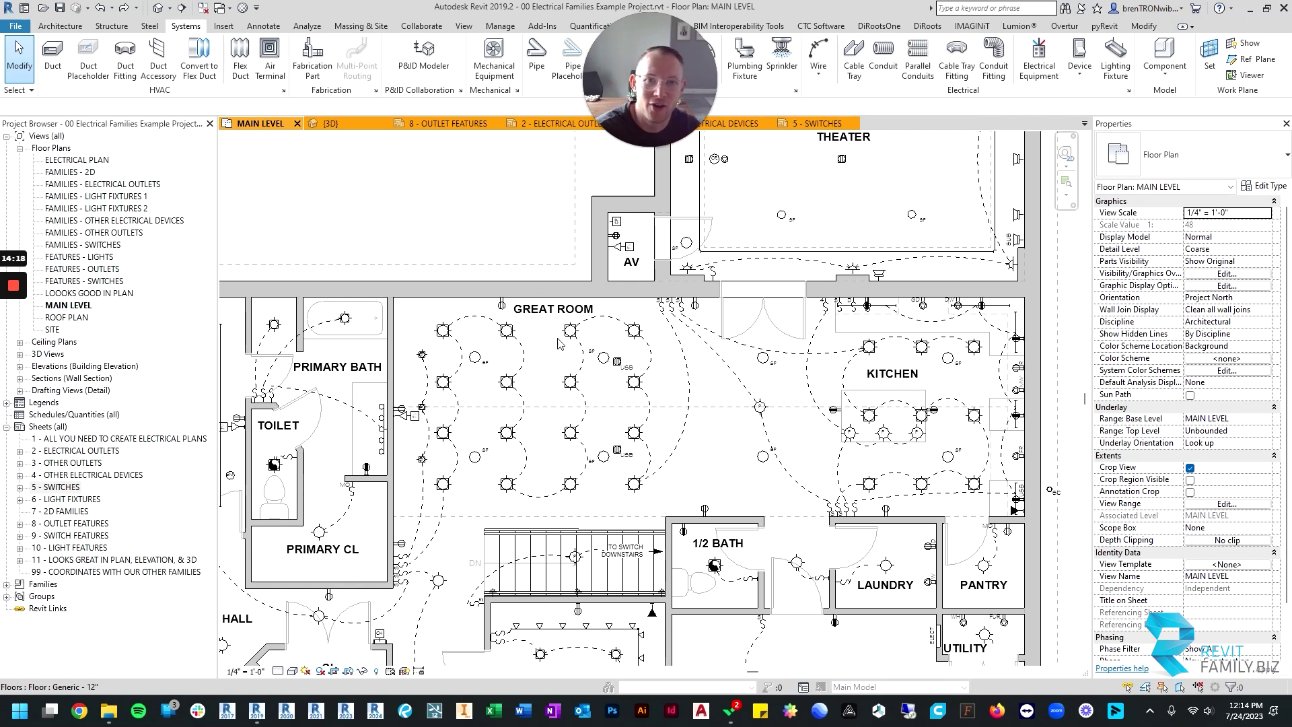
scroll(579, 402, "down", 1)
scroll(578, 401, "up", 3)
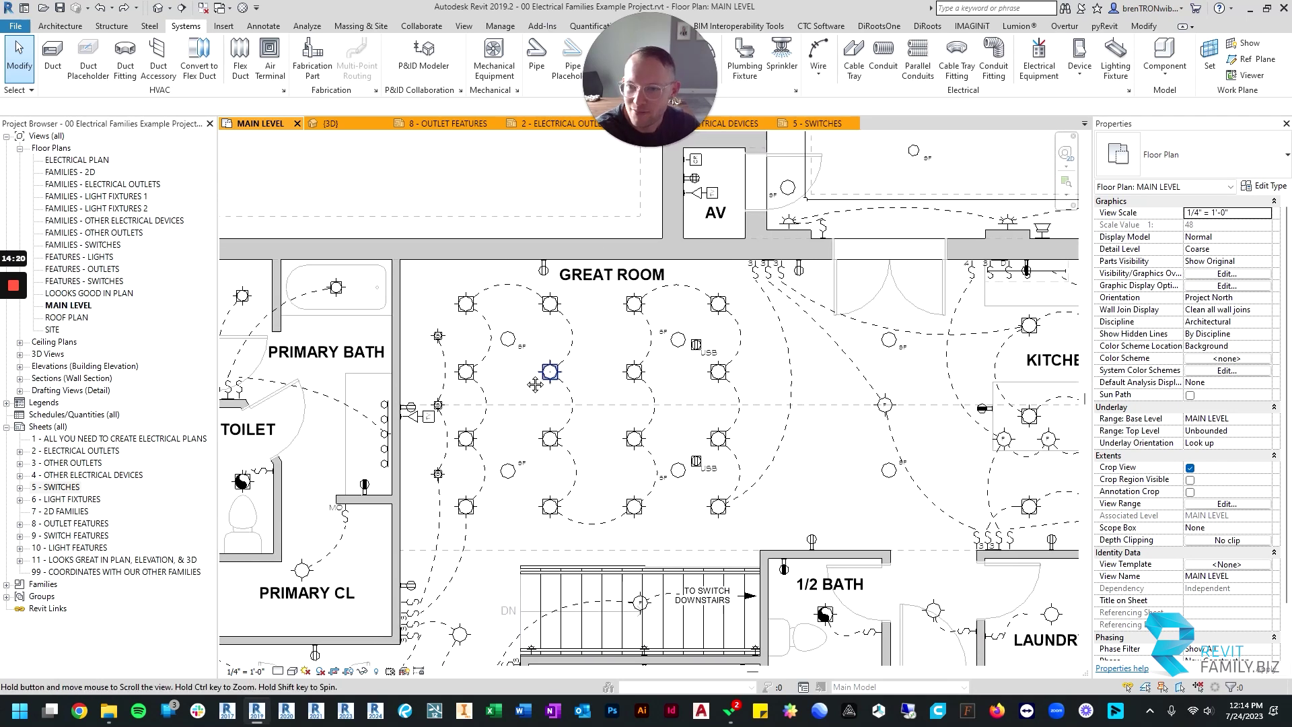
middle_click_drag(529, 377, 581, 368)
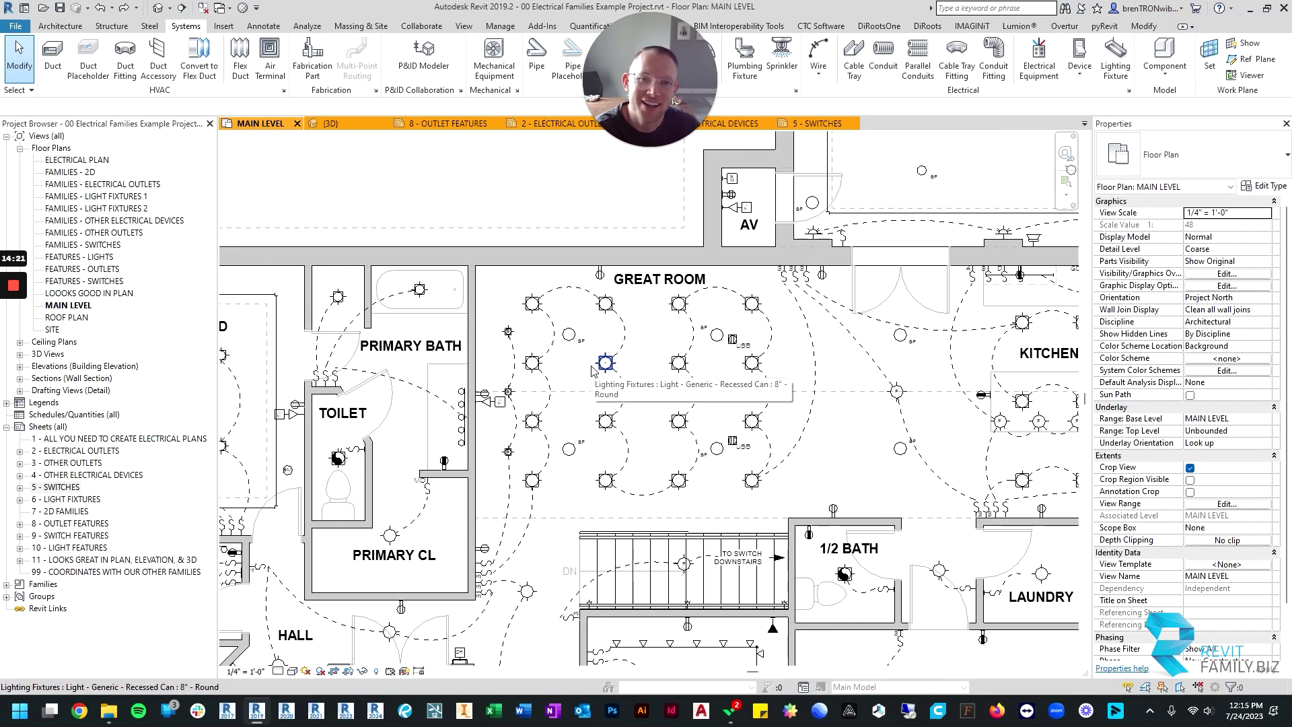